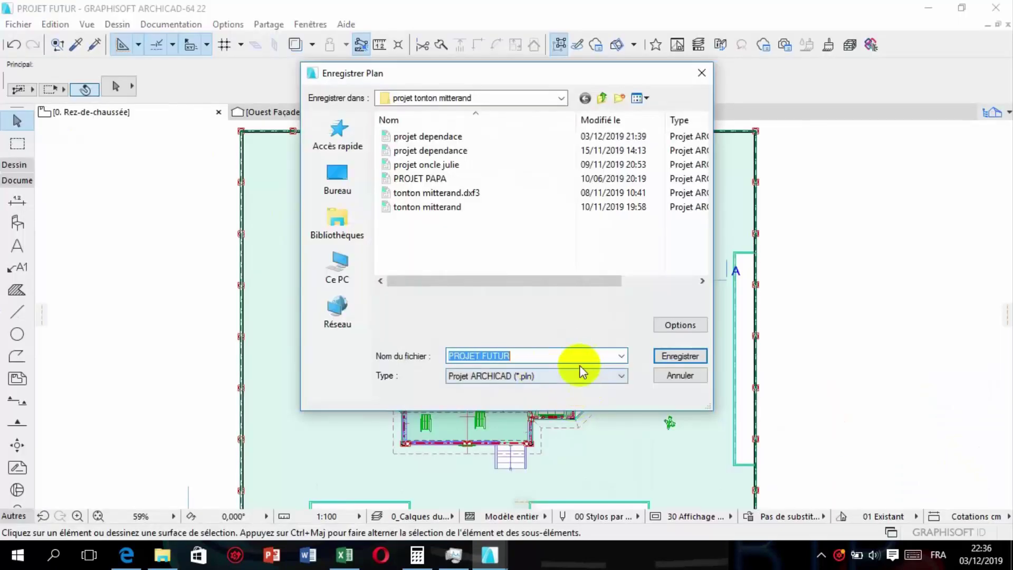
pyautogui.click(607, 381)
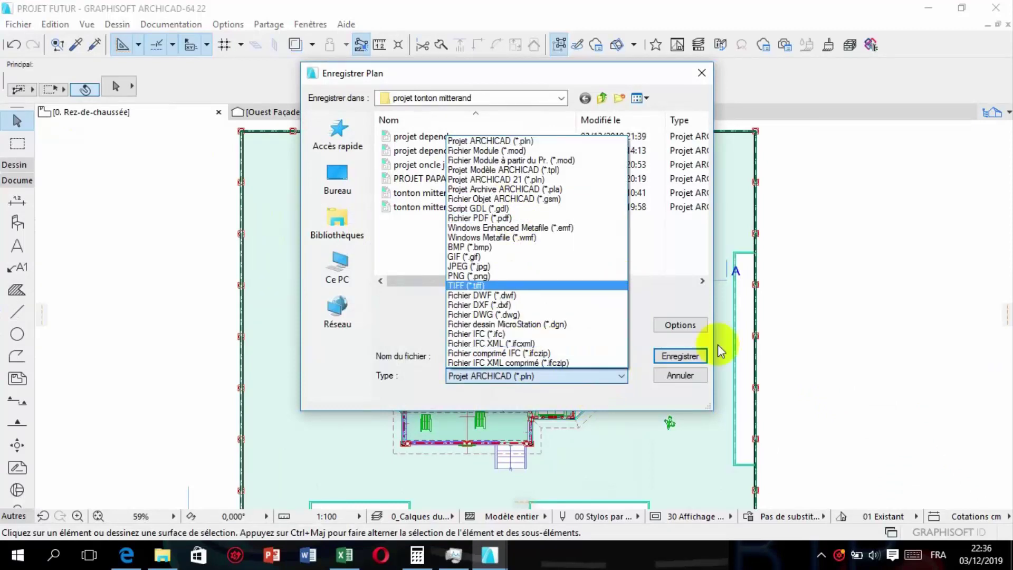
pyautogui.click(702, 74)
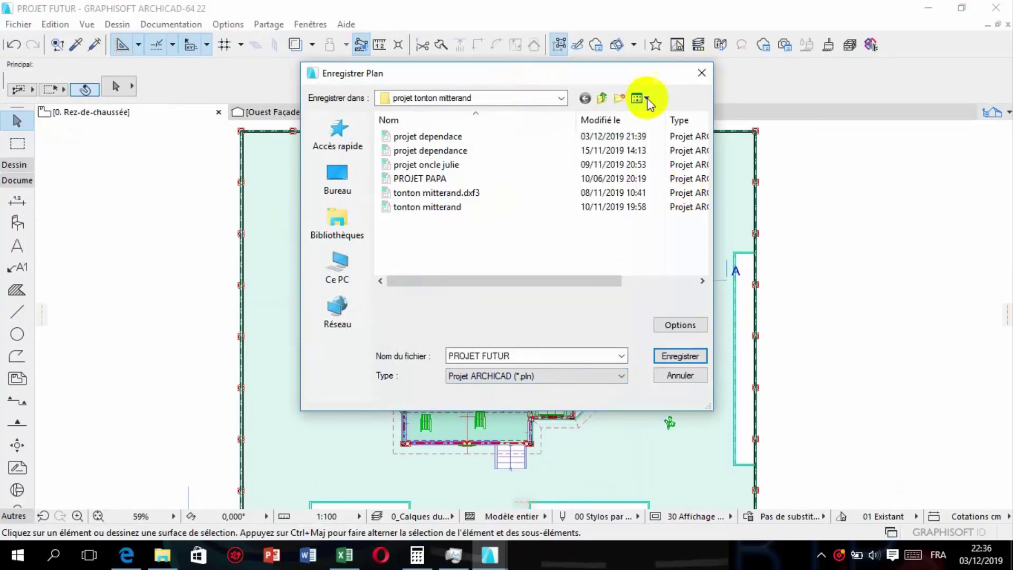
pyautogui.click(702, 73)
# Export the project's 3D view to the desktop as the Twinmotion file PROJET FUTUR.fbx, accepting the export options.
pyautogui.click(502, 111)
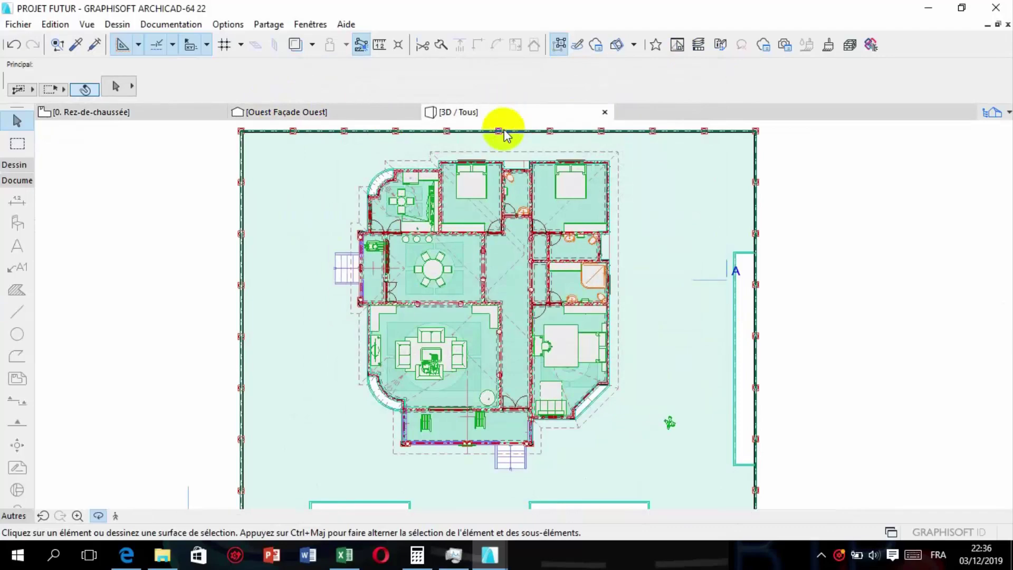
pyautogui.scroll(4, 532, 319)
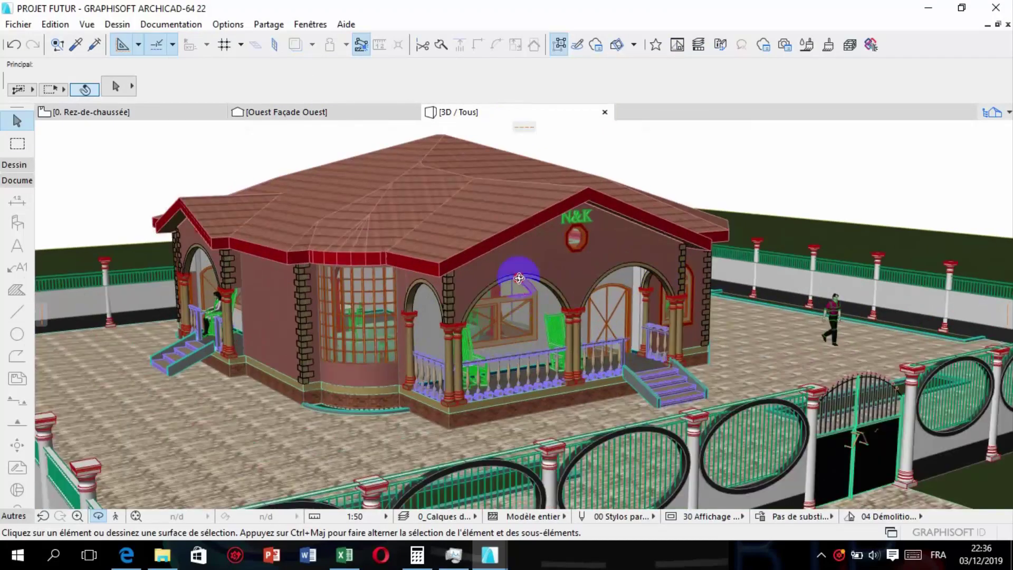
pyautogui.moveTo(532, 319); pyautogui.dragTo(138, 96)
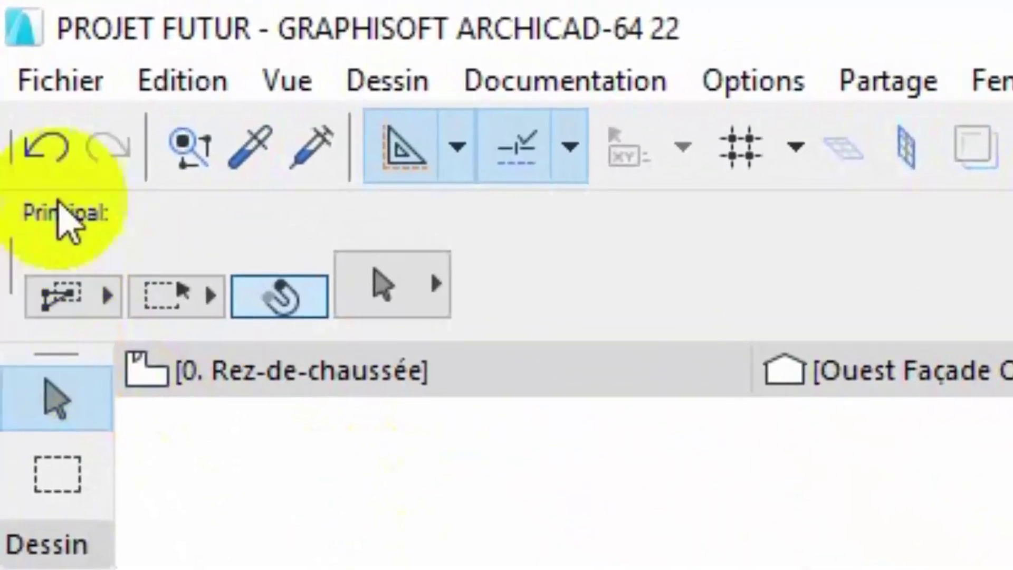
pyautogui.click(66, 82)
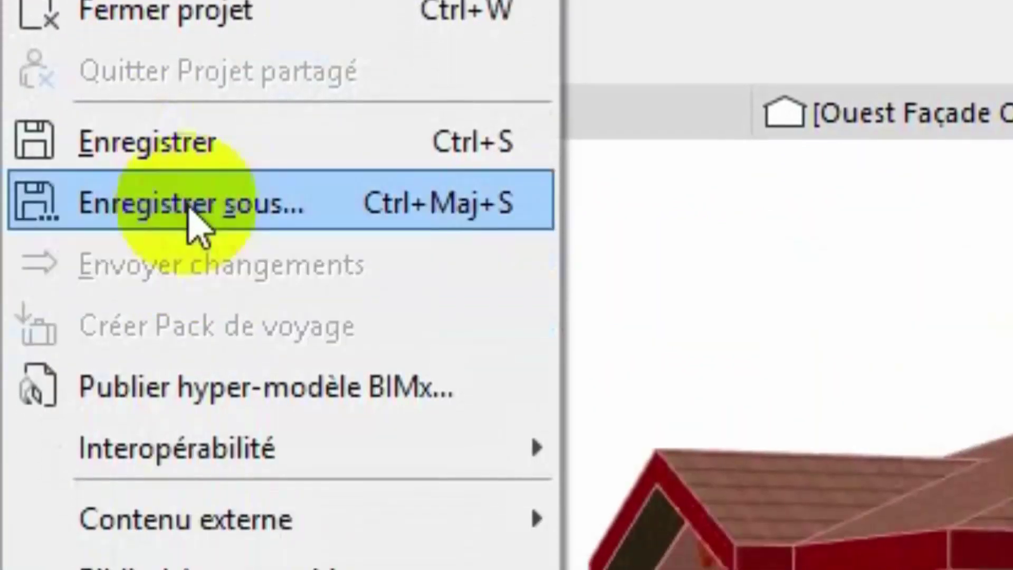
pyautogui.click(196, 226)
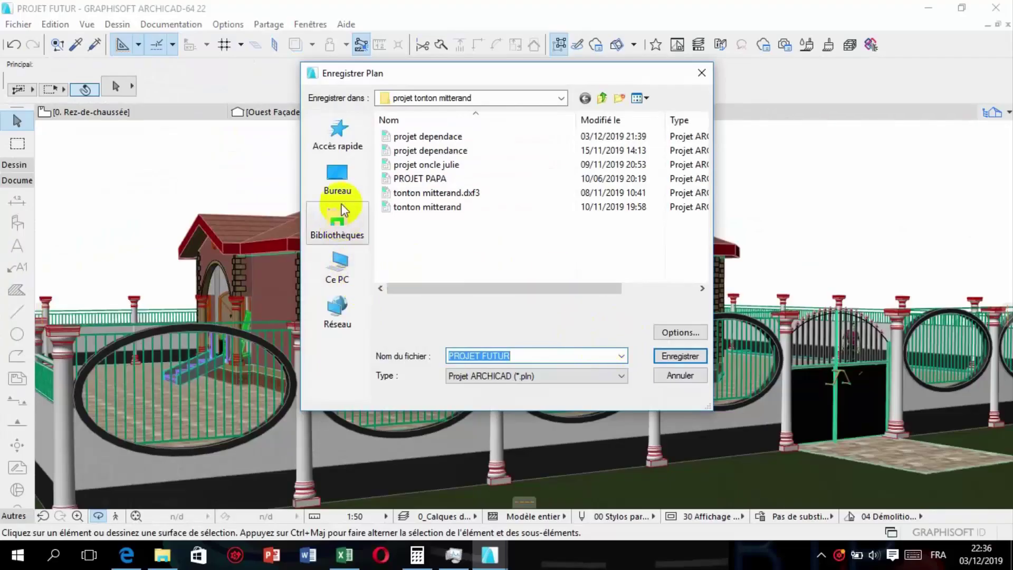
pyautogui.click(340, 172)
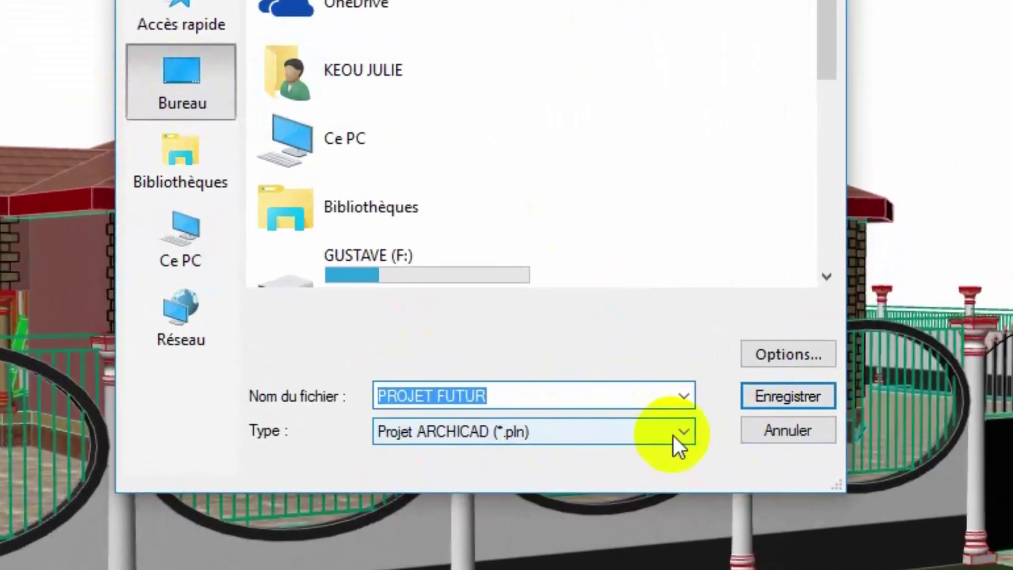
pyautogui.click(616, 377)
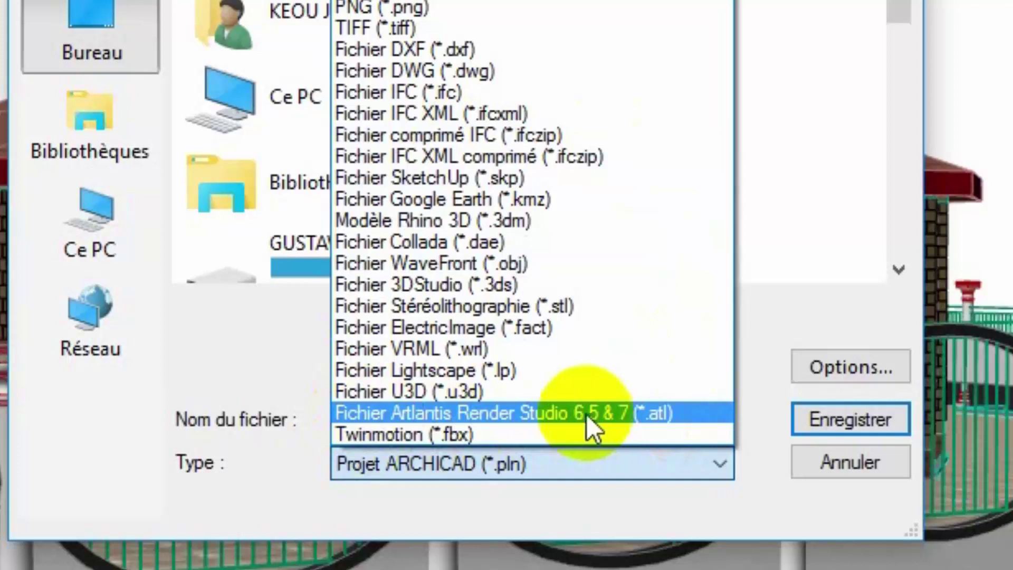
pyautogui.click(400, 437)
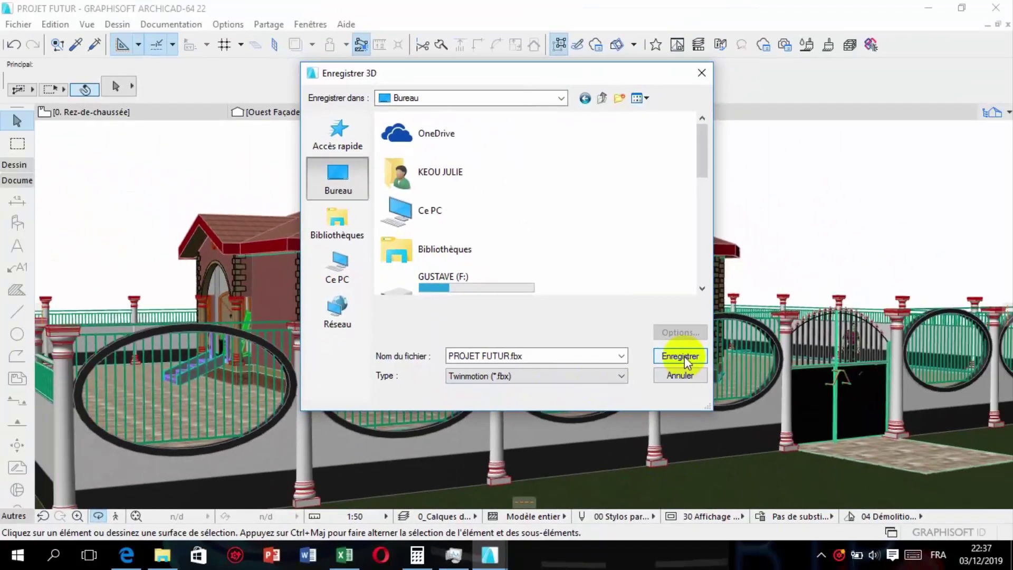
pyautogui.click(858, 420)
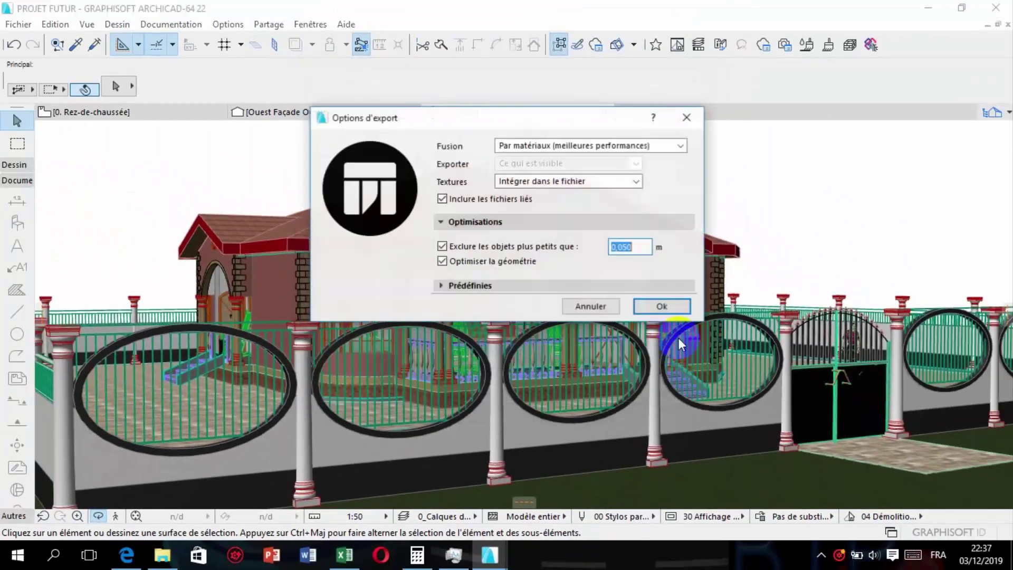
pyautogui.click(661, 306)
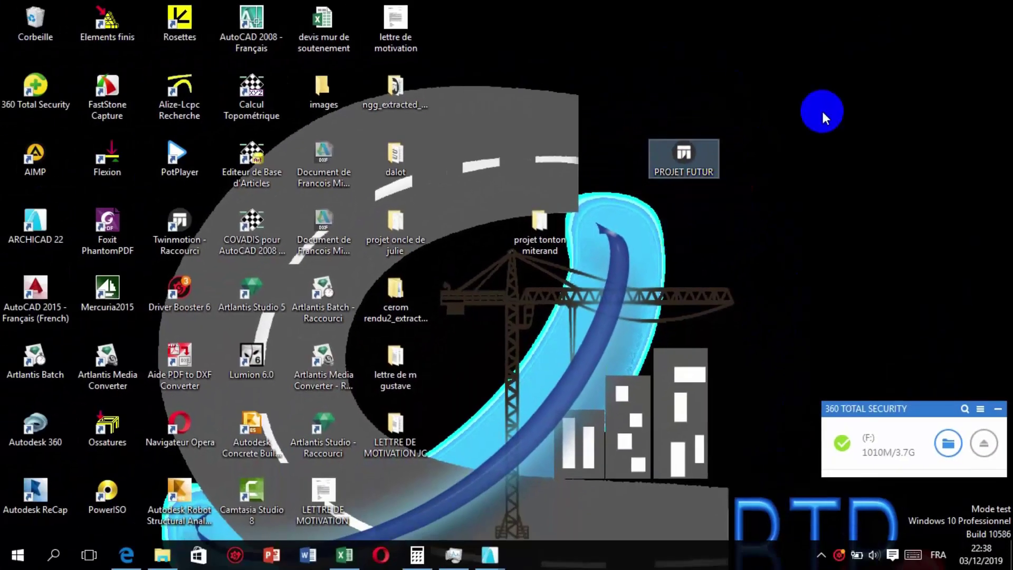
# Choose to open the desktop file PROJET FUTUR with another application that is located by browsing this PC.
pyautogui.click(691, 157)
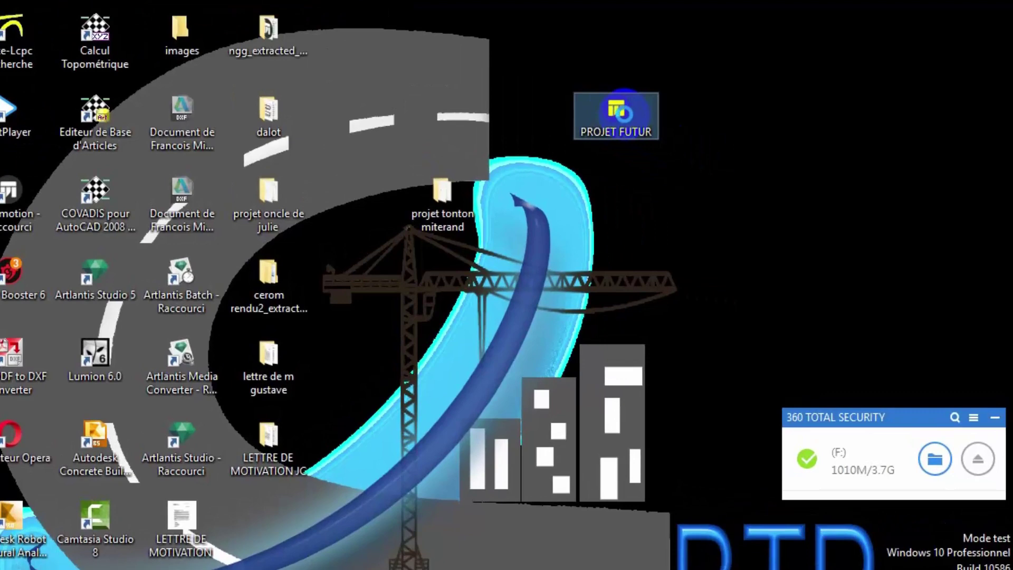
pyautogui.rightClick(690, 158)
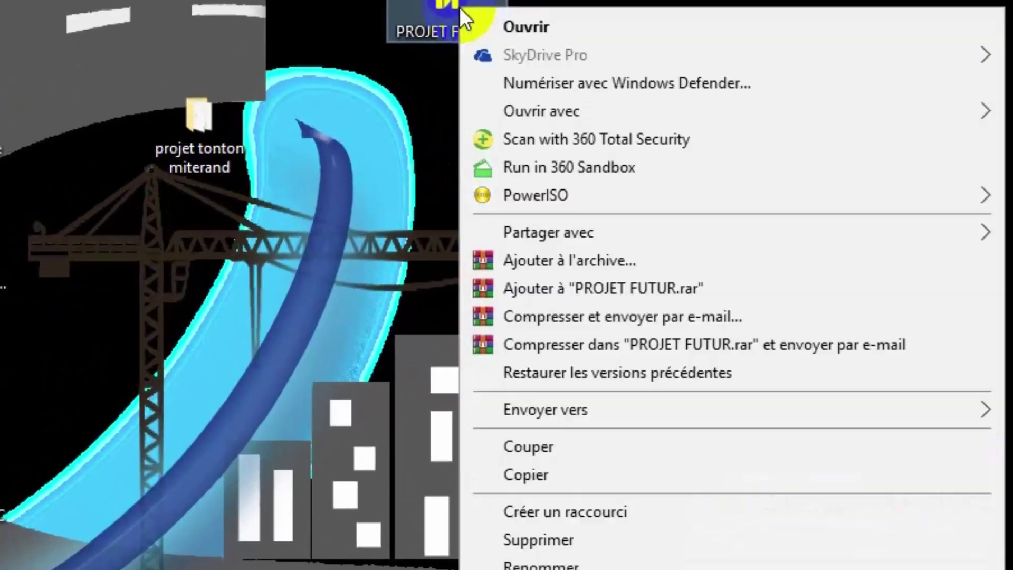
pyautogui.moveTo(493, 68)
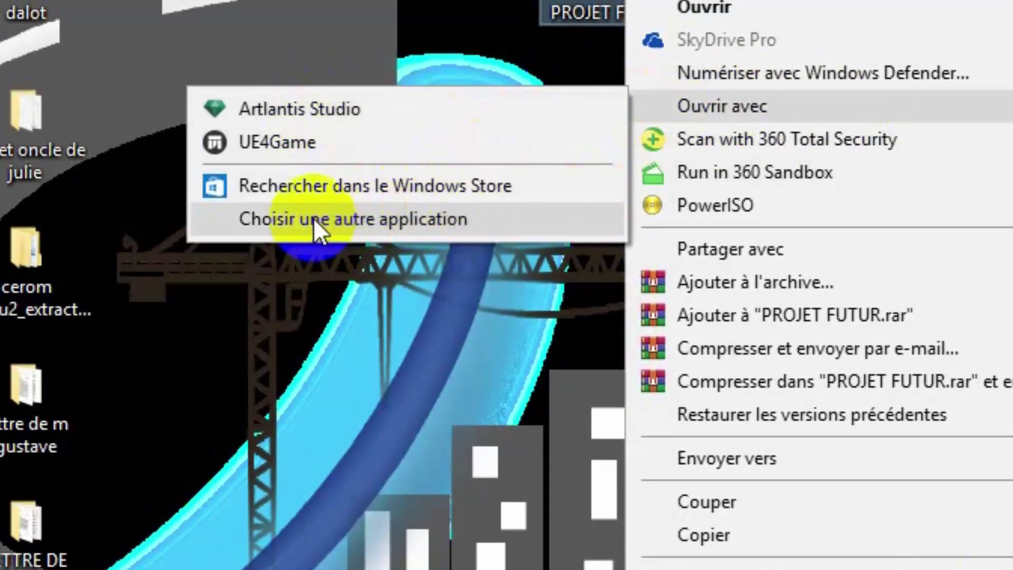
pyautogui.click(317, 214)
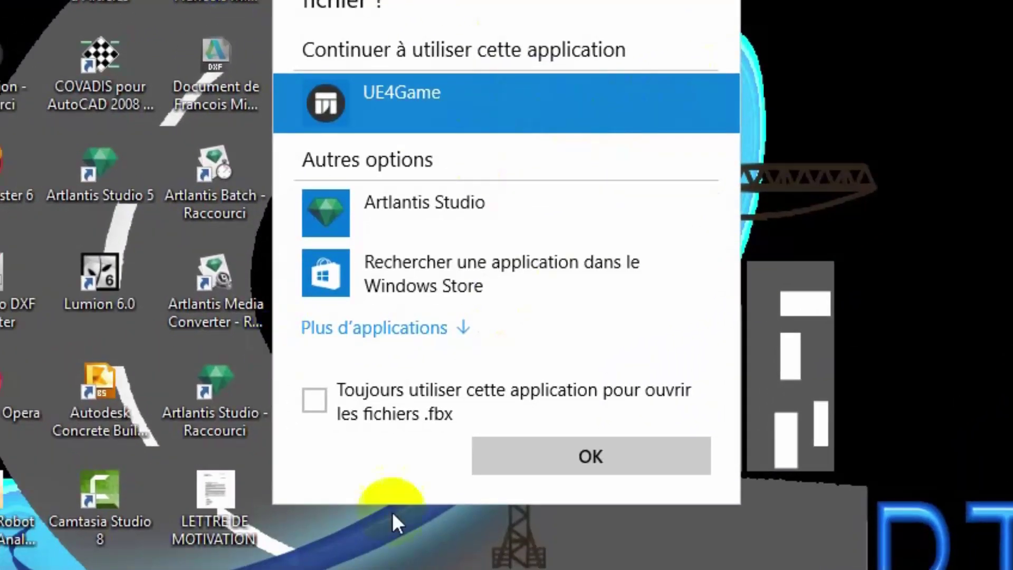
pyautogui.click(453, 330)
pyautogui.scroll(-10, 555, 352)
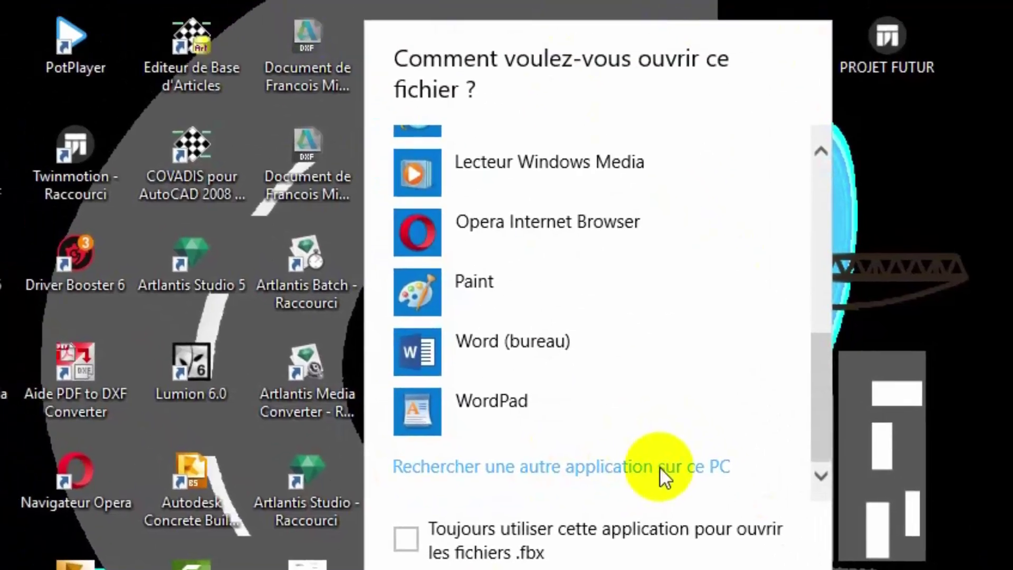
pyautogui.click(570, 377)
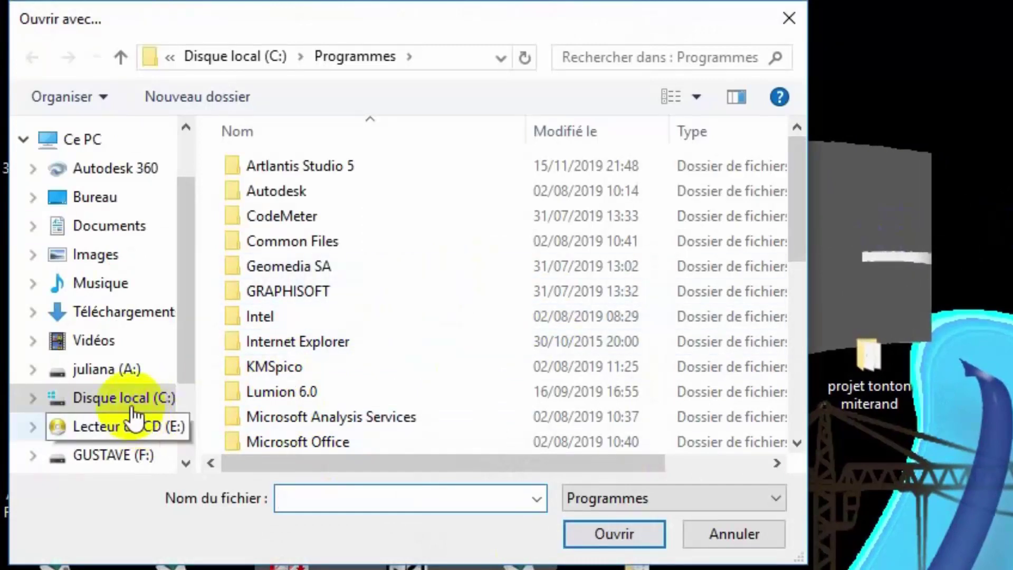
# Open the file with Artlantis Studio from Programmes > Artlantis Studio 5 on drive C:, importing the FBX at 1 drawing unit equal to 1 cm.
pyautogui.click(113, 399)
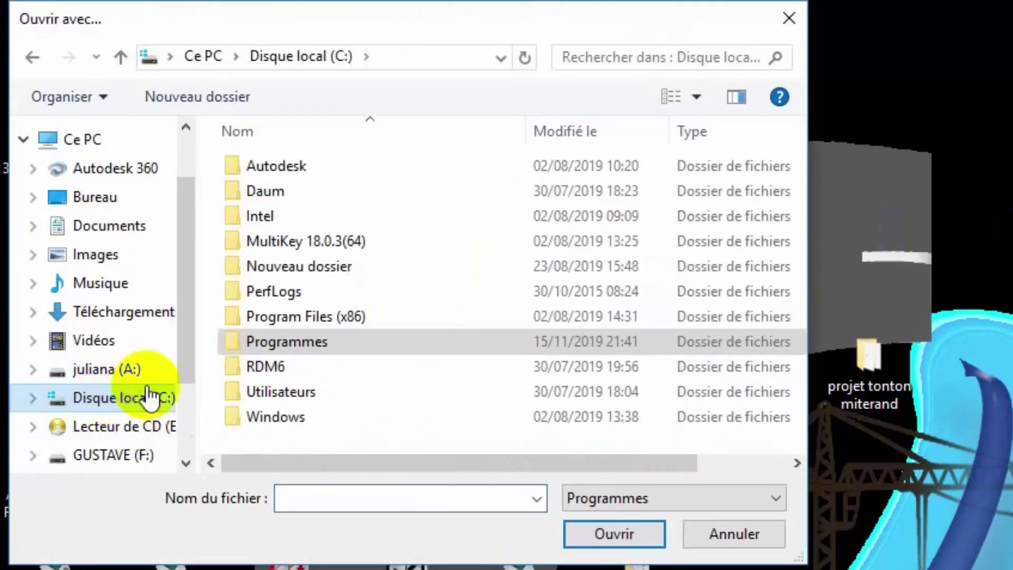
pyautogui.doubleClick(325, 341)
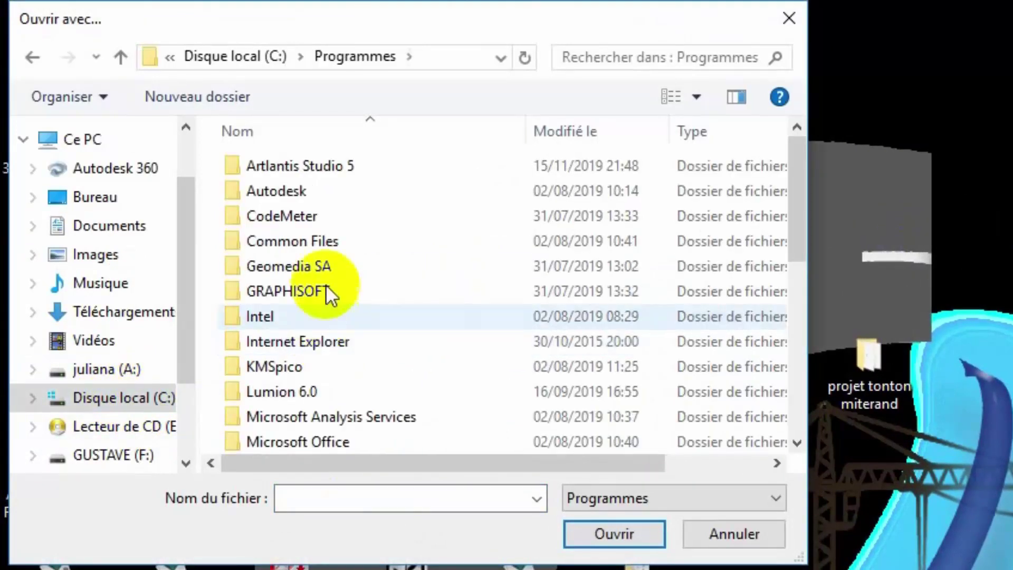
pyautogui.doubleClick(321, 167)
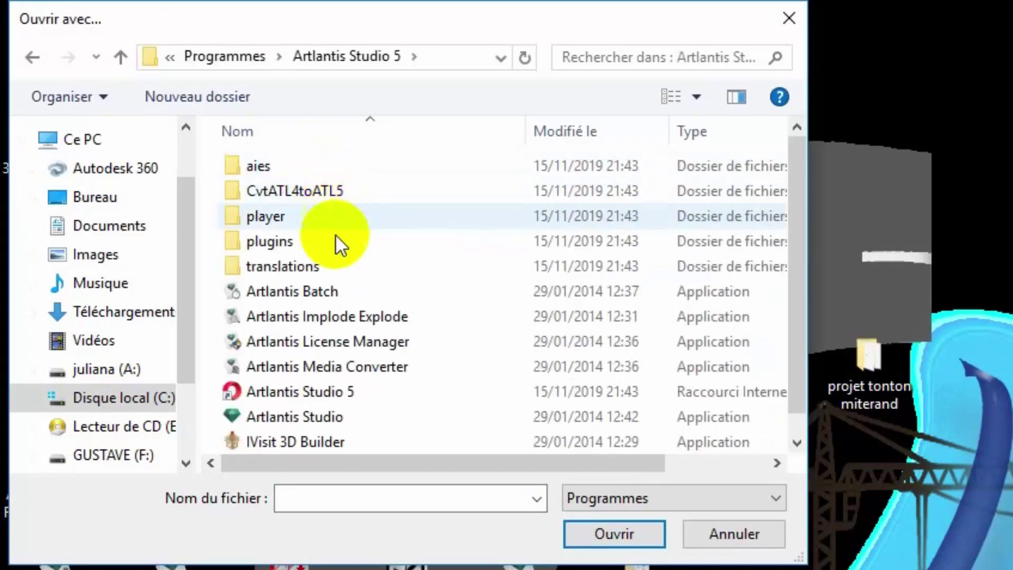
pyautogui.click(337, 417)
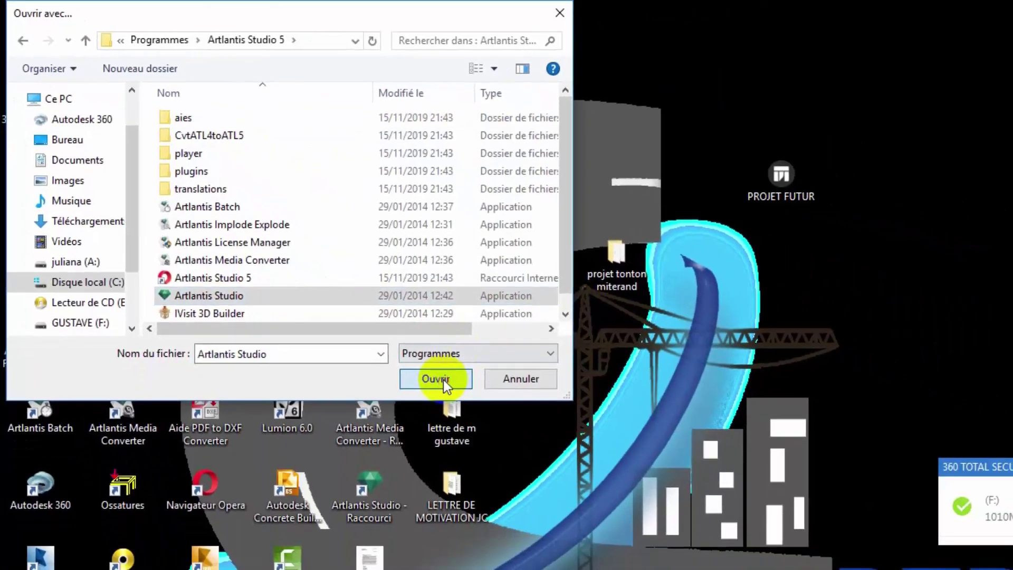
pyautogui.click(624, 534)
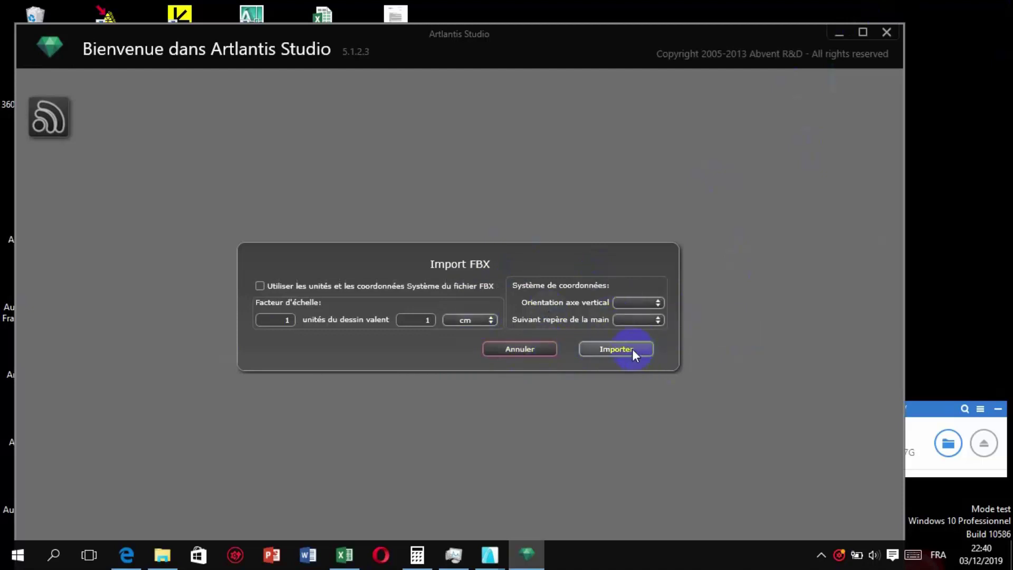
pyautogui.click(616, 348)
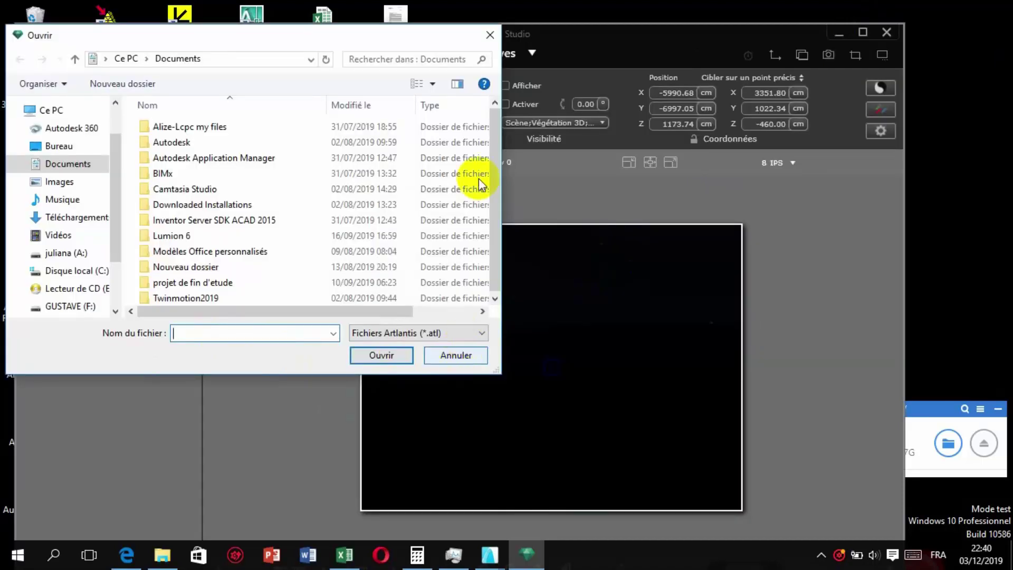
pyautogui.click(380, 354)
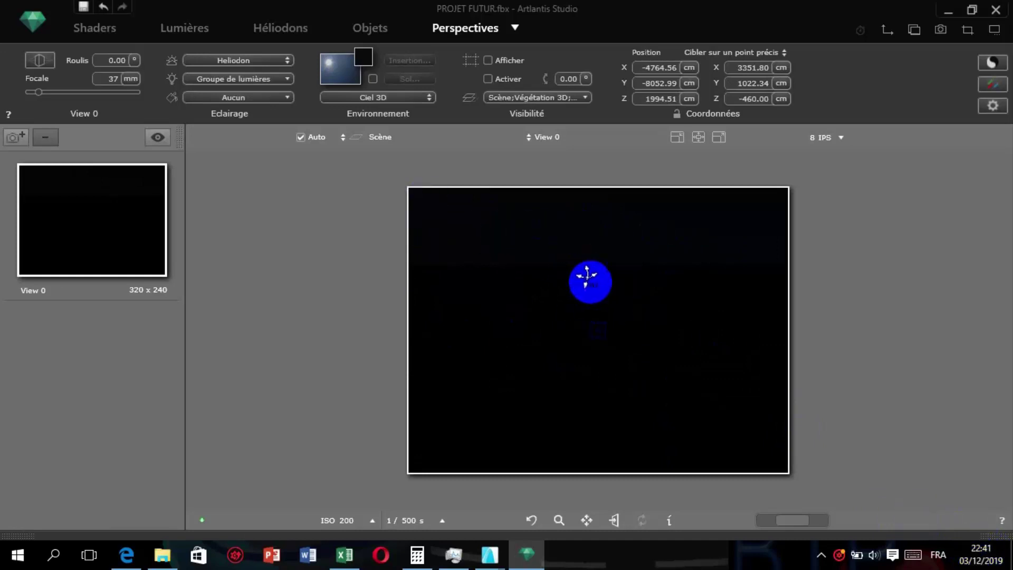
# Set the heliodon's time of day to 10:25 to light the dark scene.
pyautogui.moveTo(594, 295); pyautogui.dragTo(603, 266)
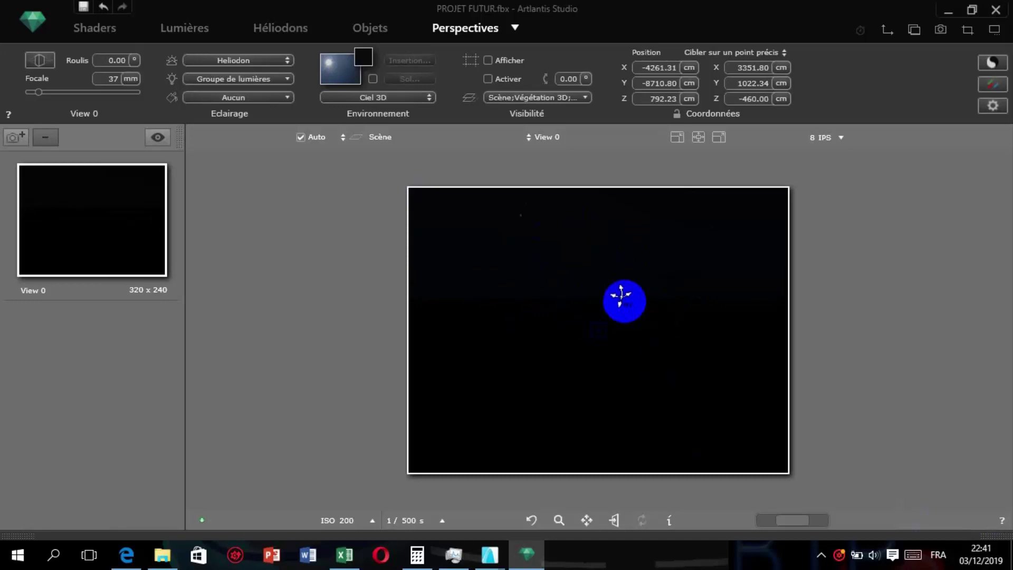
pyautogui.click(293, 30)
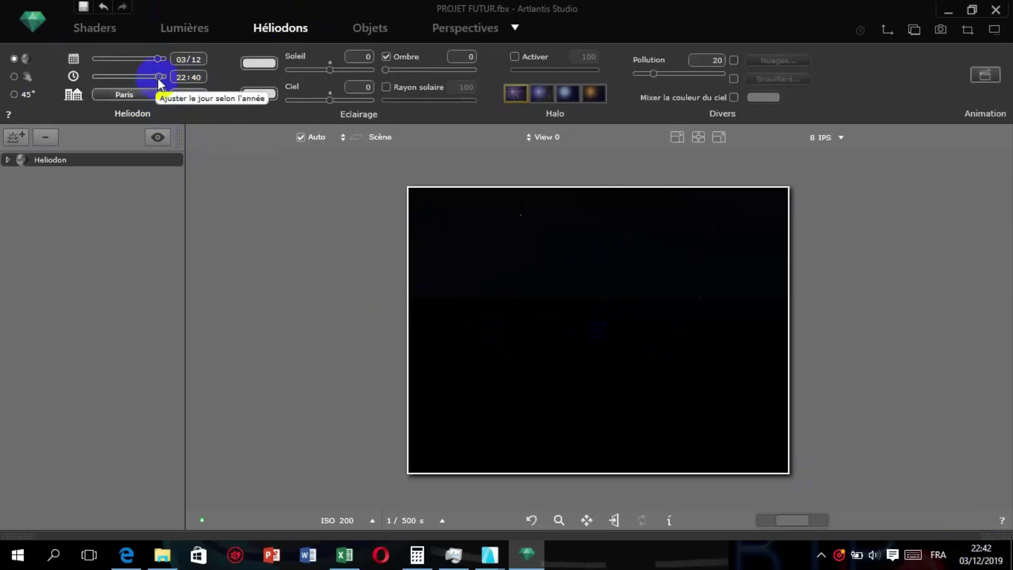
pyautogui.moveTo(161, 78); pyautogui.dragTo(124, 80)
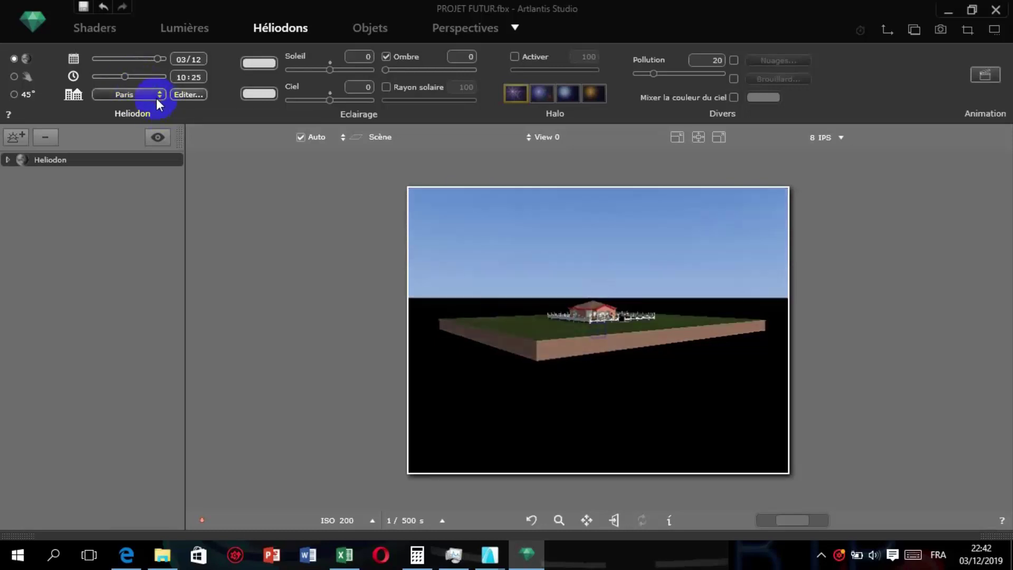
pyautogui.click(156, 98)
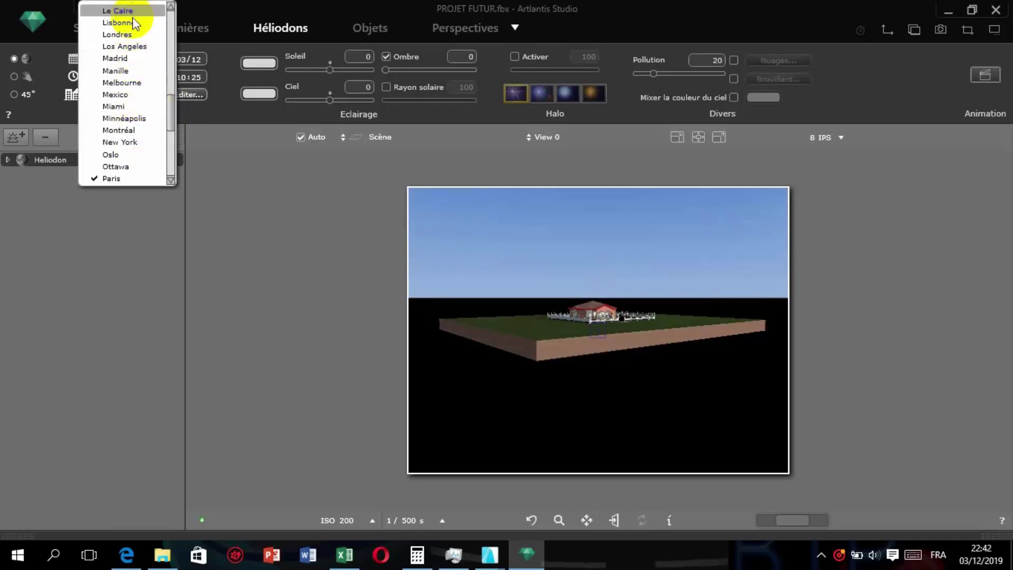
pyautogui.moveTo(172, 104)
pyautogui.mouseDown()
pyautogui.moveTo(167, 27)
pyautogui.moveTo(166, 84)
pyautogui.mouseUp()
pyautogui.click(216, 151)
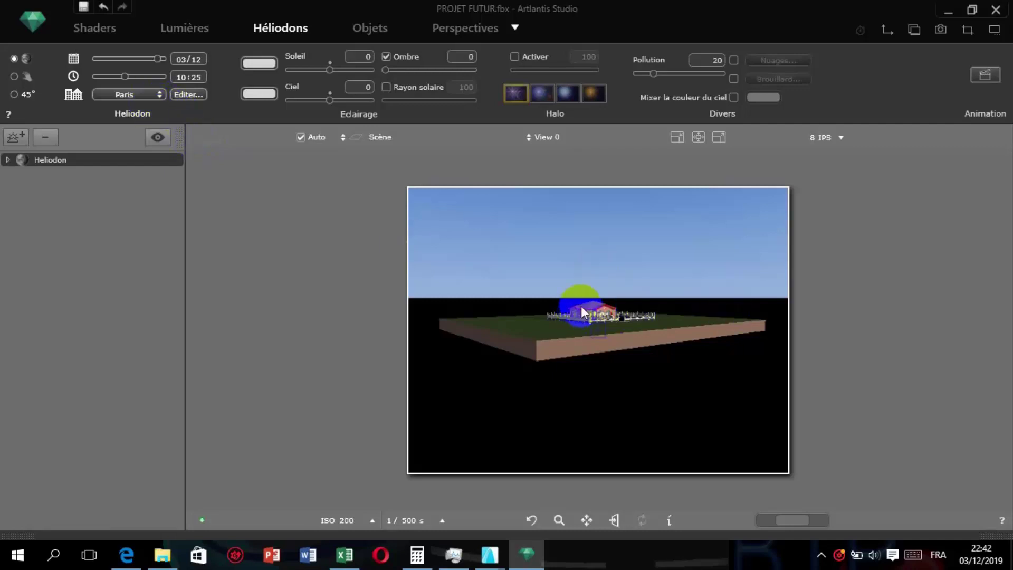
# Move the View 0 camera closer to the house and bring up the perspective settings.
pyautogui.scroll(3, 612, 317)
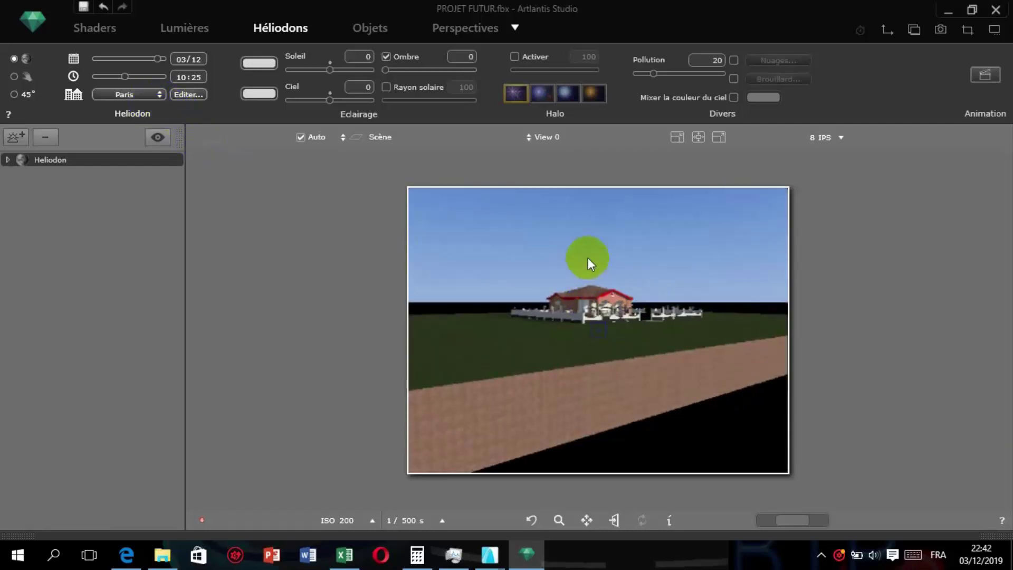
pyautogui.scroll(2, 591, 259)
pyautogui.moveTo(600, 264); pyautogui.dragTo(628, 309)
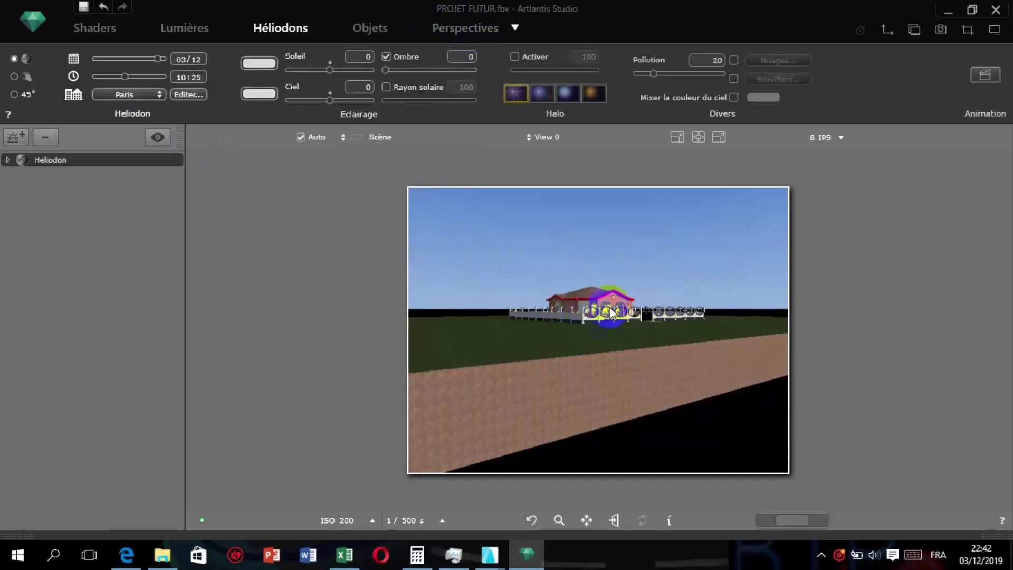
pyautogui.moveTo(609, 283); pyautogui.dragTo(575, 250)
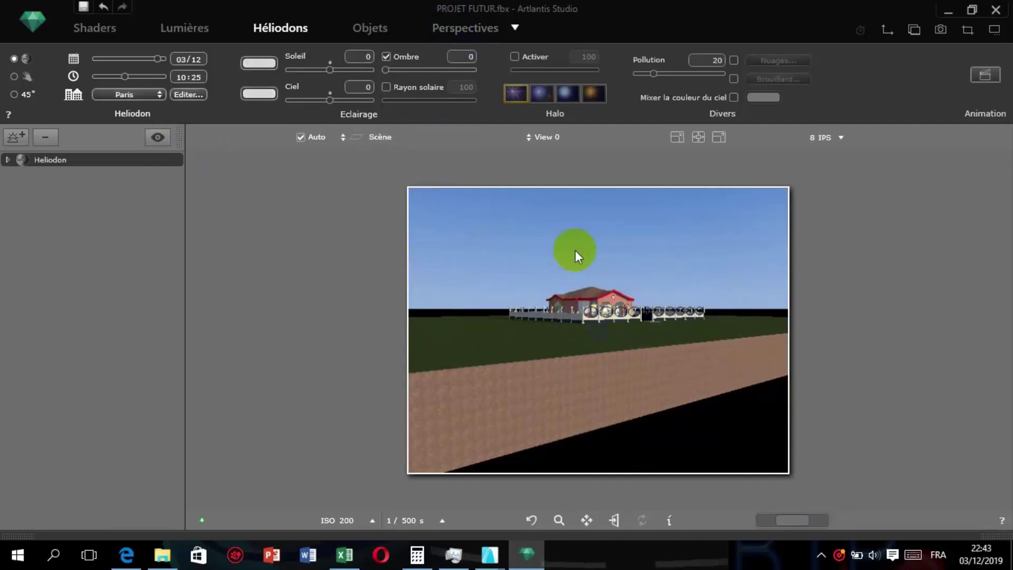
pyautogui.click(470, 29)
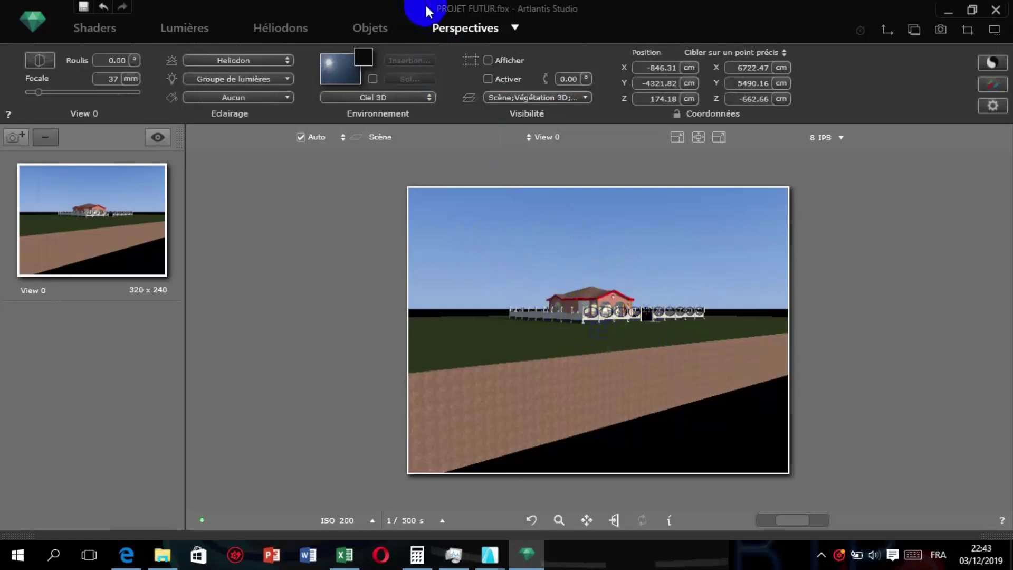
pyautogui.click(481, 31)
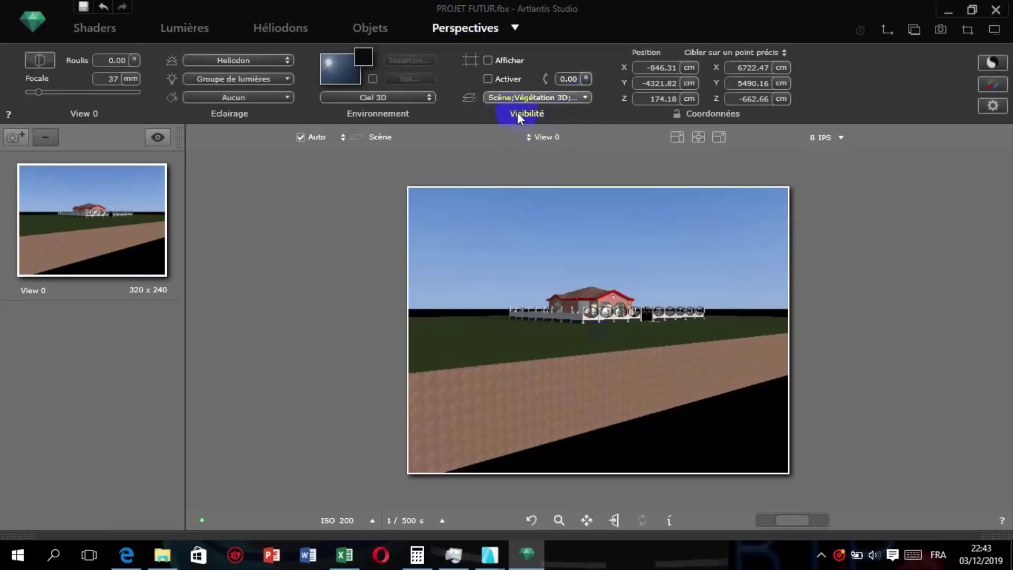
# Hide every layer of View 0 by setting its visibility to Aucun, and shift the camera around the empty scene.
pyautogui.click(588, 97)
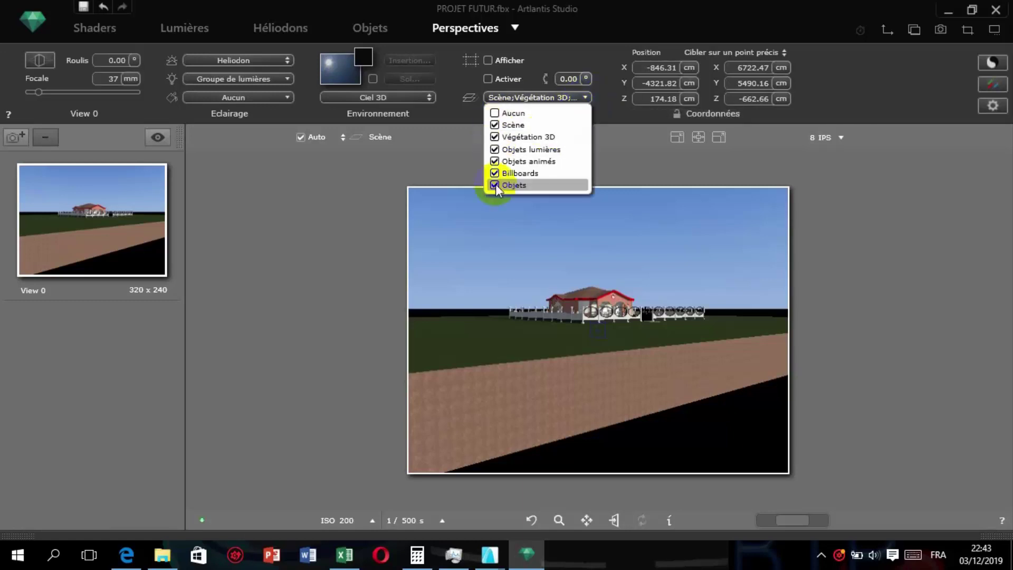
pyautogui.click(495, 113)
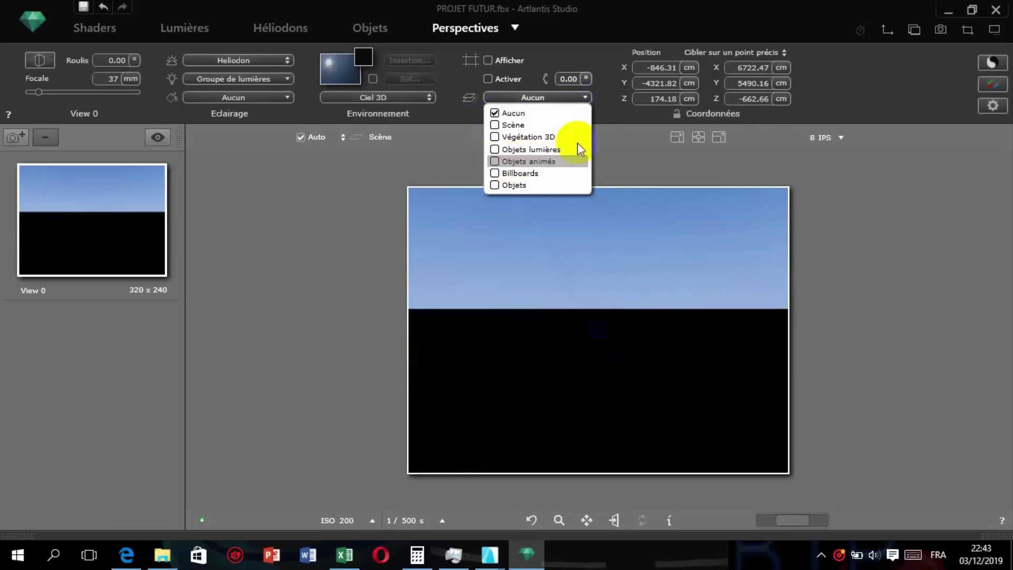
pyautogui.click(628, 209)
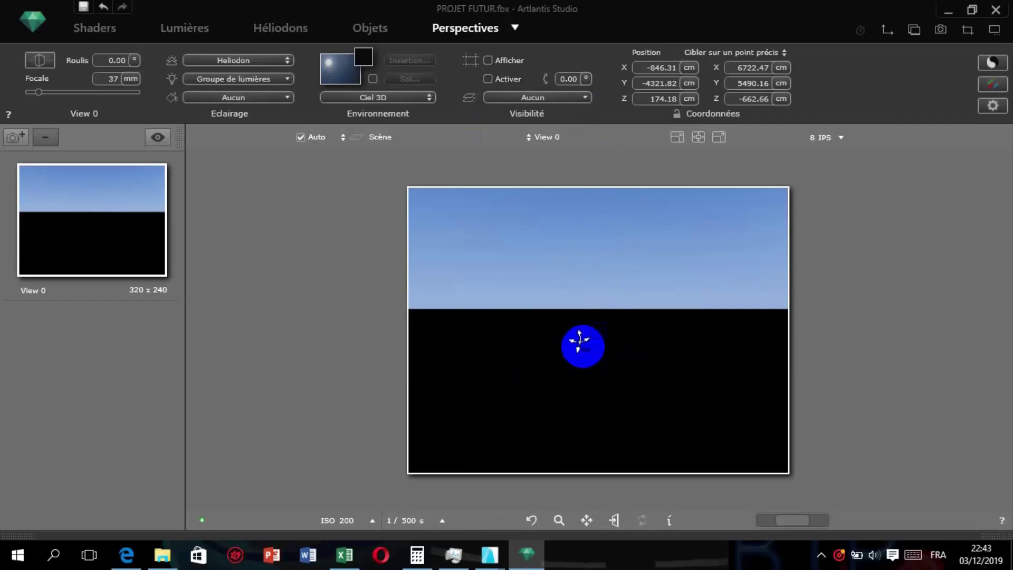
pyautogui.moveTo(579, 340); pyautogui.dragTo(542, 208)
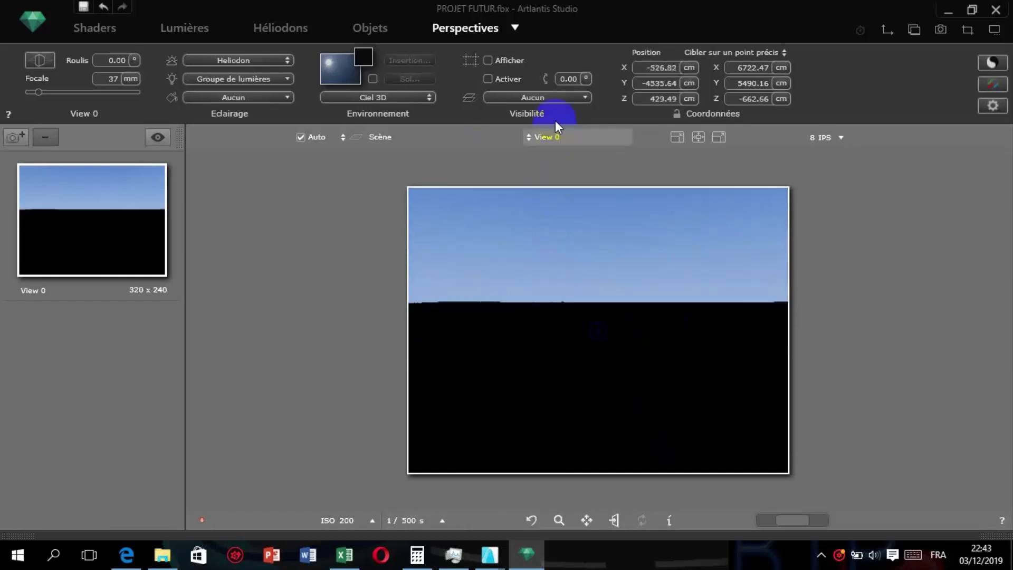
# Clear the Aucun visibility setting of View 0 to show the scene, 3D vegetation, lights, billboards and objects again.
pyautogui.click(586, 98)
pyautogui.click(495, 113)
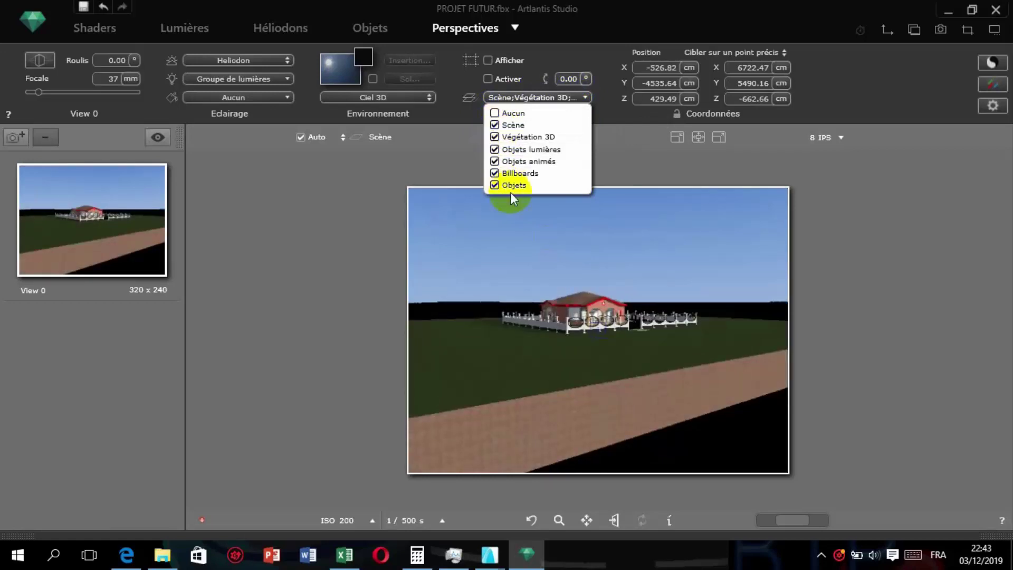
pyautogui.click(633, 267)
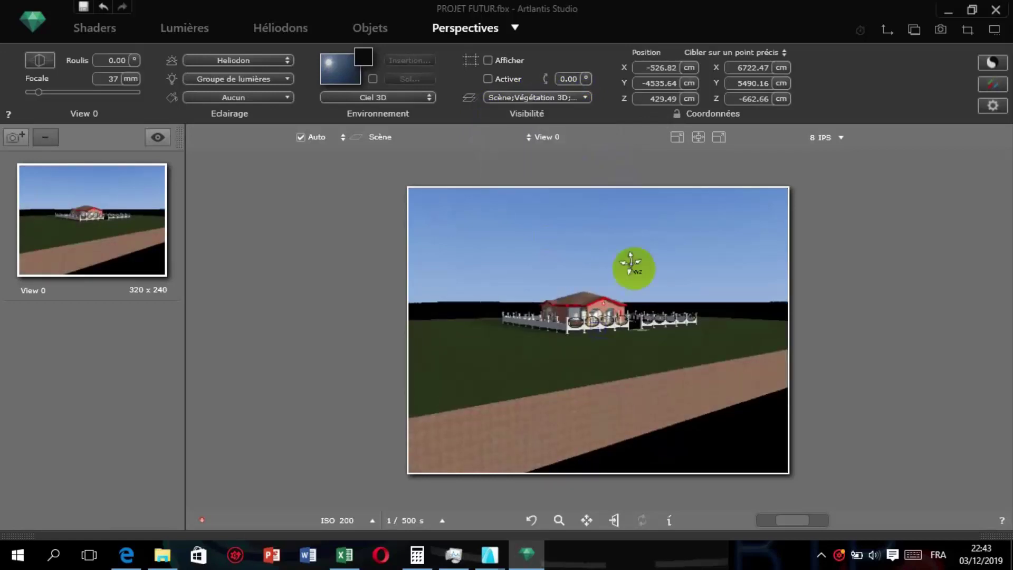
# Enable the infinite ground (Sol) in the environment of View 0.
pyautogui.scroll(5, 587, 288)
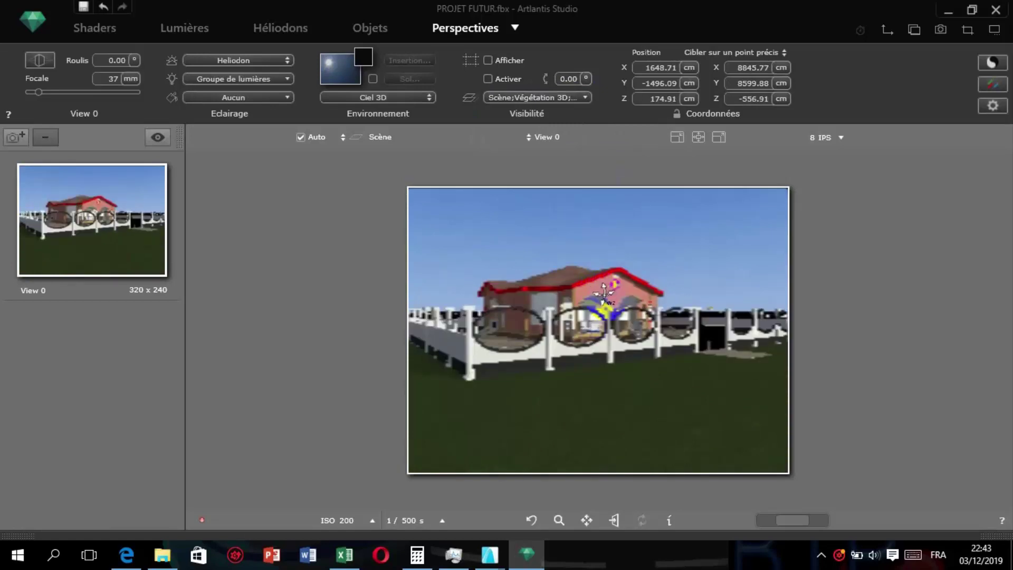
pyautogui.scroll(-3, 604, 292)
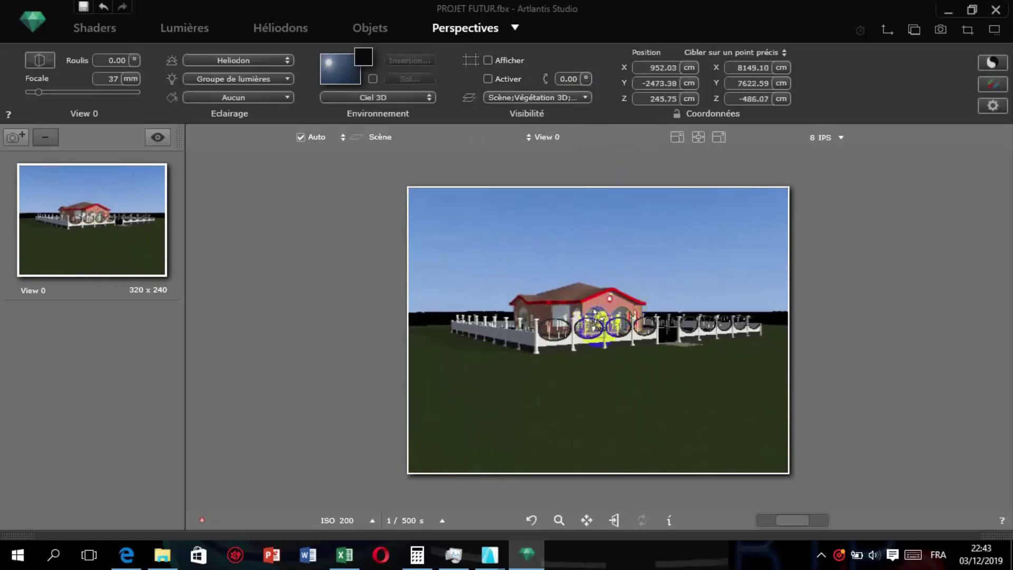
pyautogui.click(673, 271)
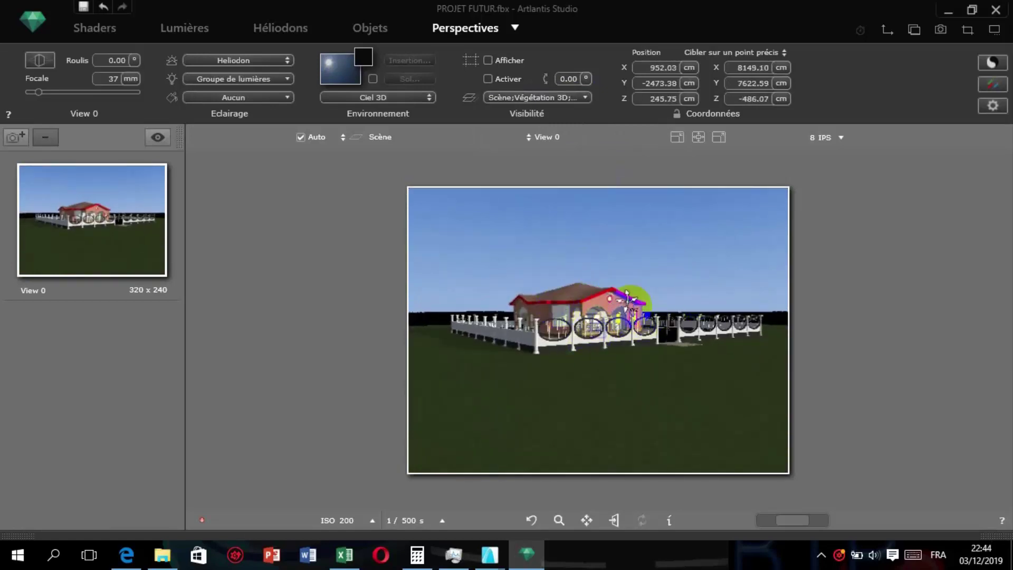
pyautogui.scroll(-3, 644, 292)
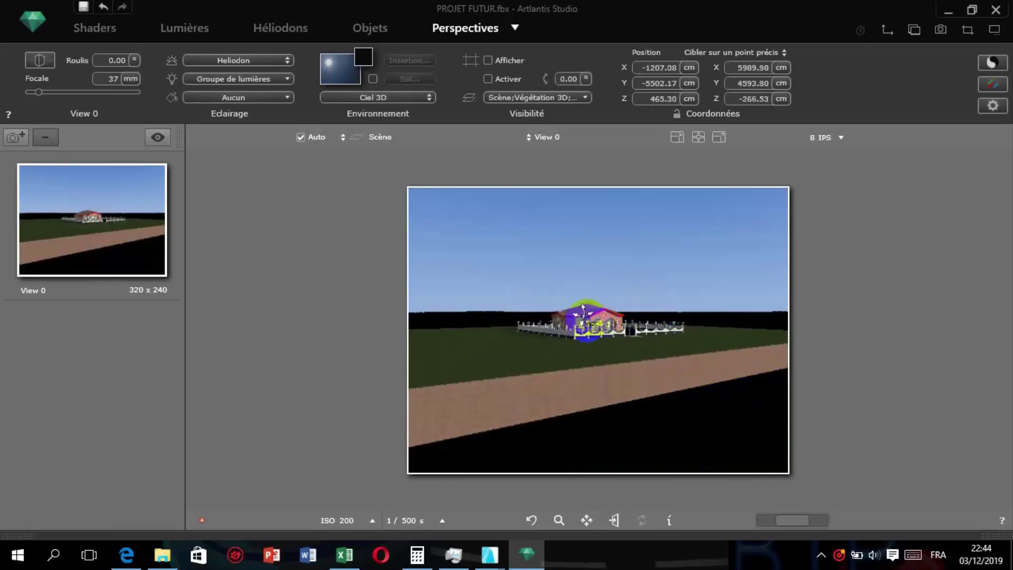
pyautogui.scroll(3, 584, 320)
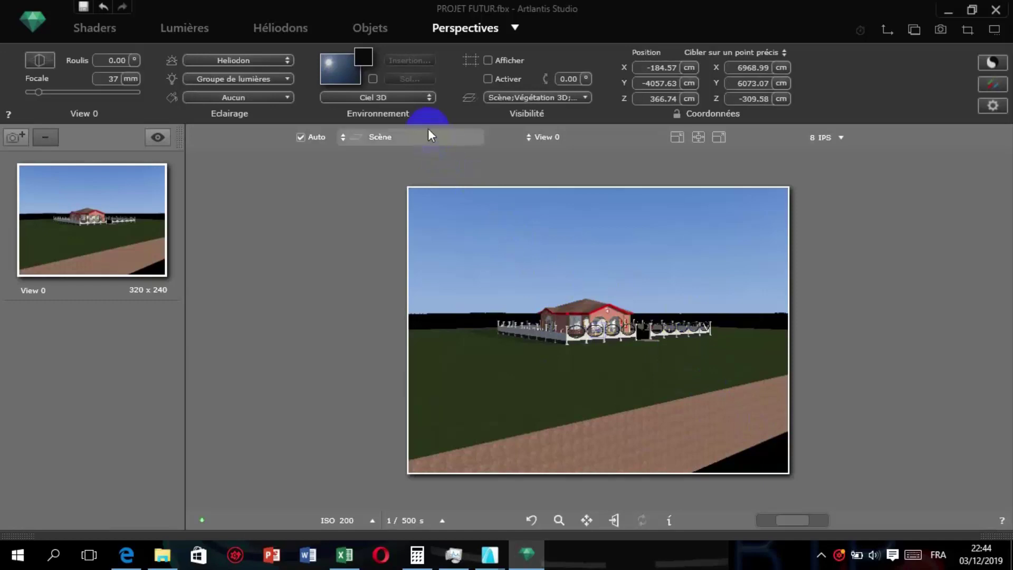
pyautogui.click(372, 79)
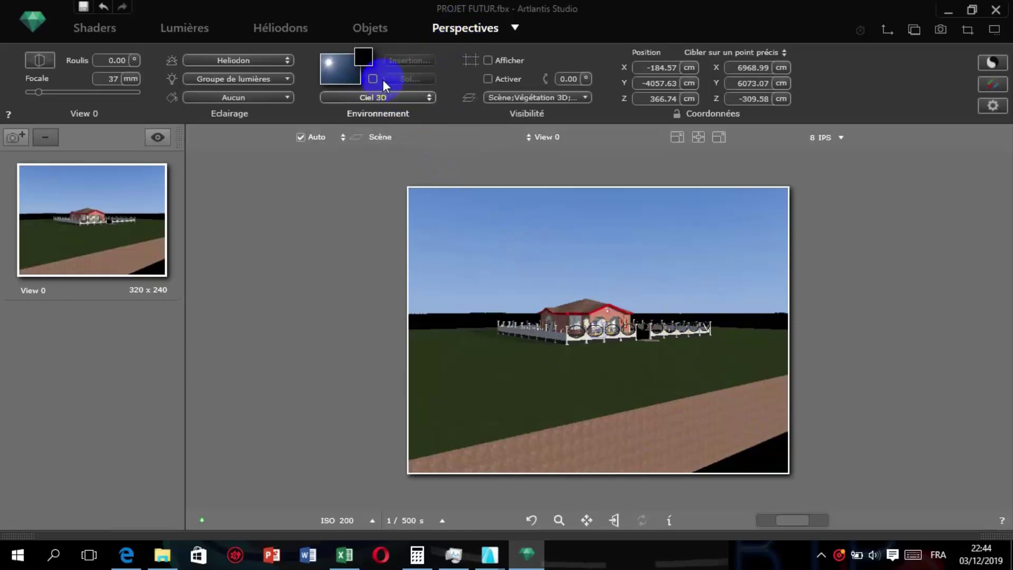
pyautogui.click(372, 79)
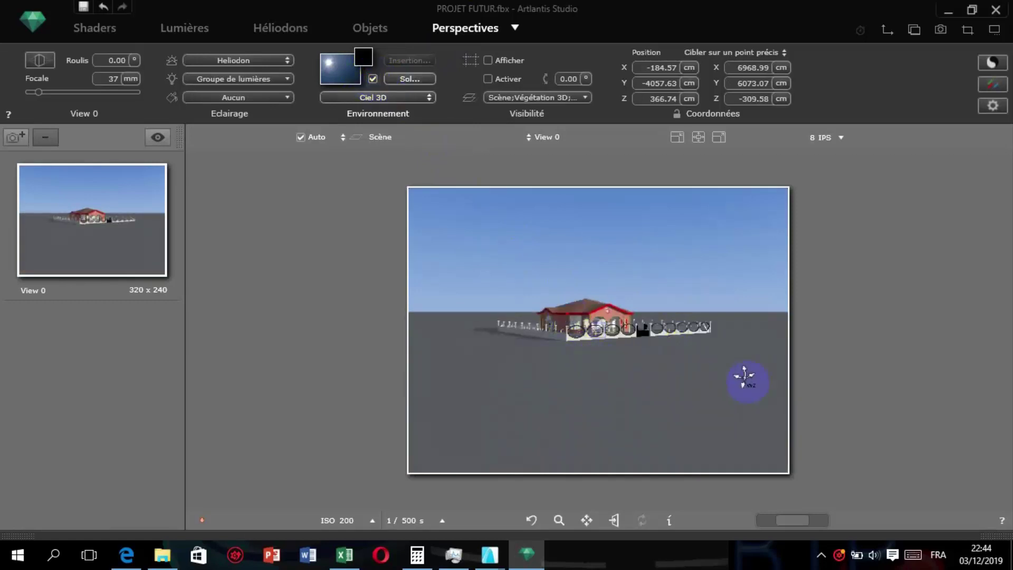
# Set the infinite ground's altitude to -1.00 m, with metres as its unit.
pyautogui.scroll(4, 588, 340)
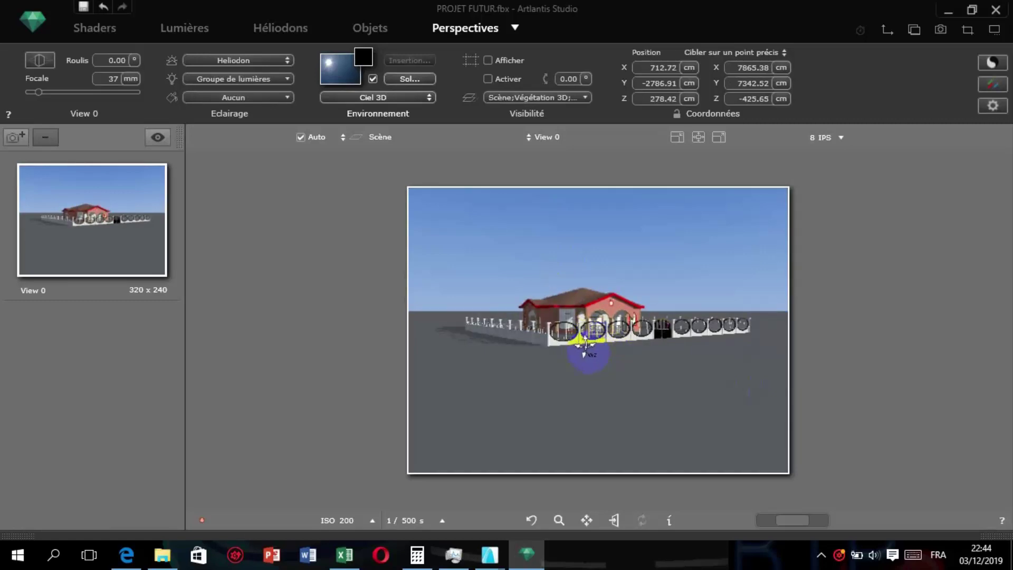
pyautogui.click(410, 78)
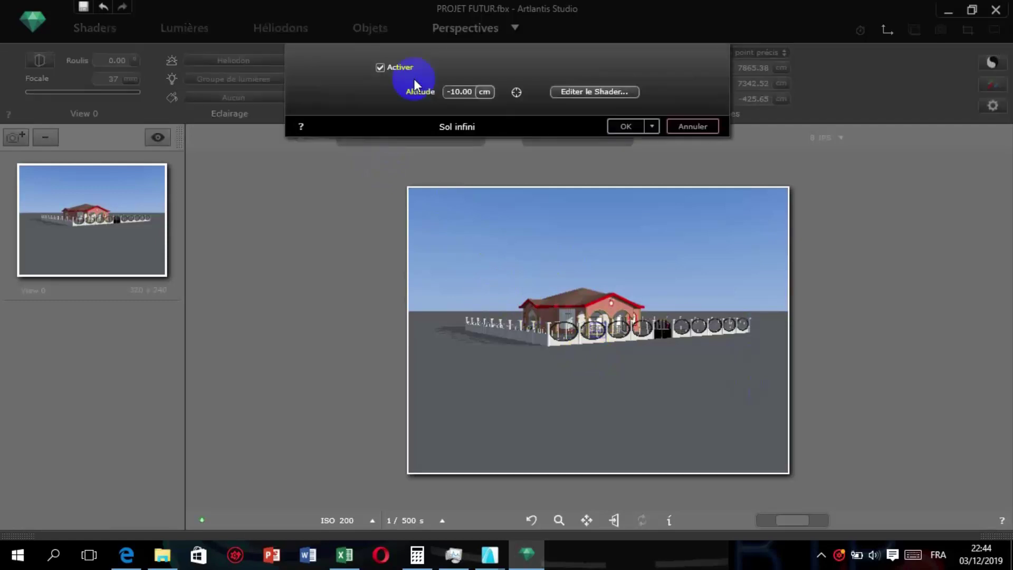
pyautogui.click(484, 93)
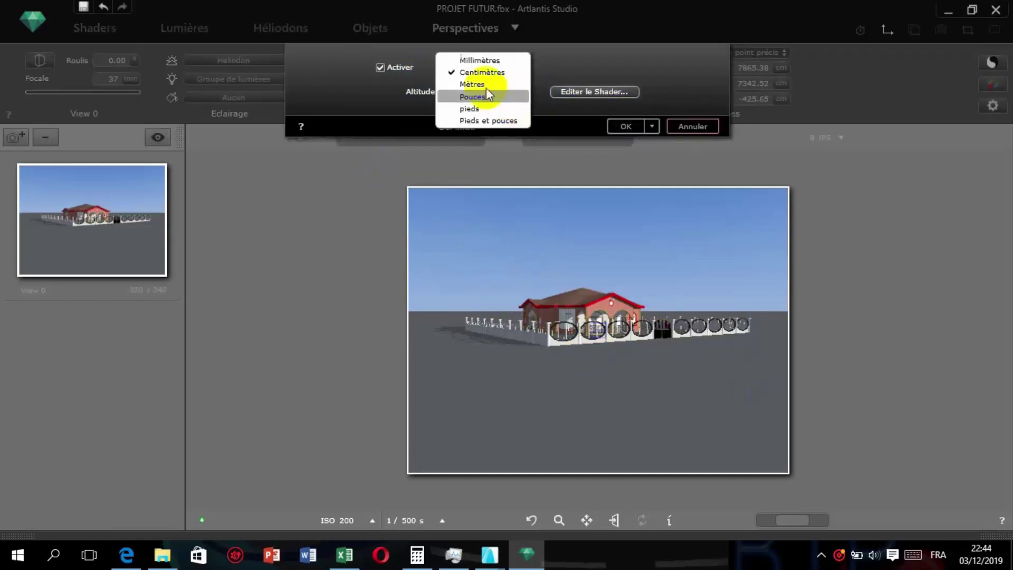
pyautogui.click(472, 84)
pyautogui.click(473, 92)
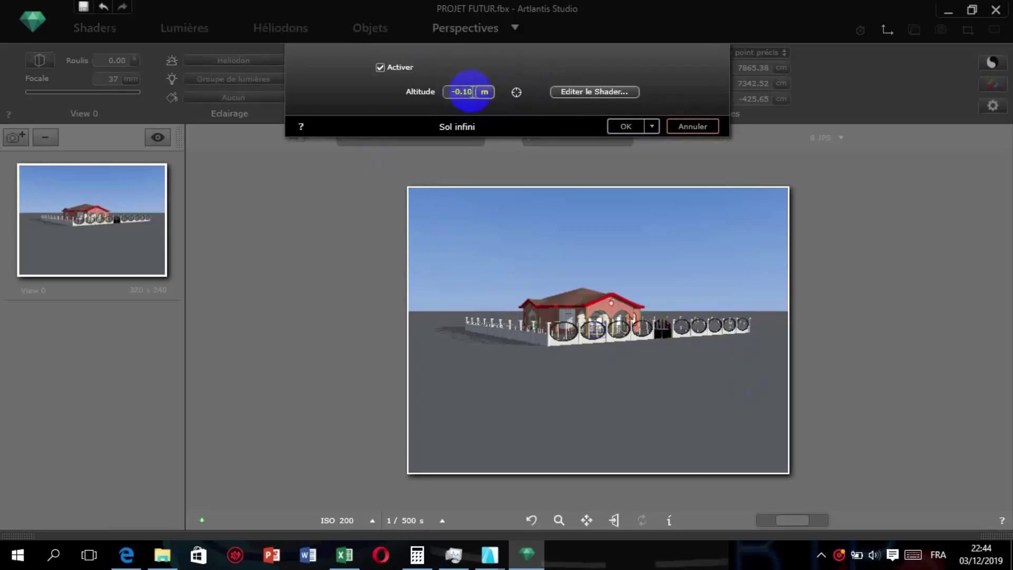
pyautogui.press('BackSpace')
pyautogui.write('-')
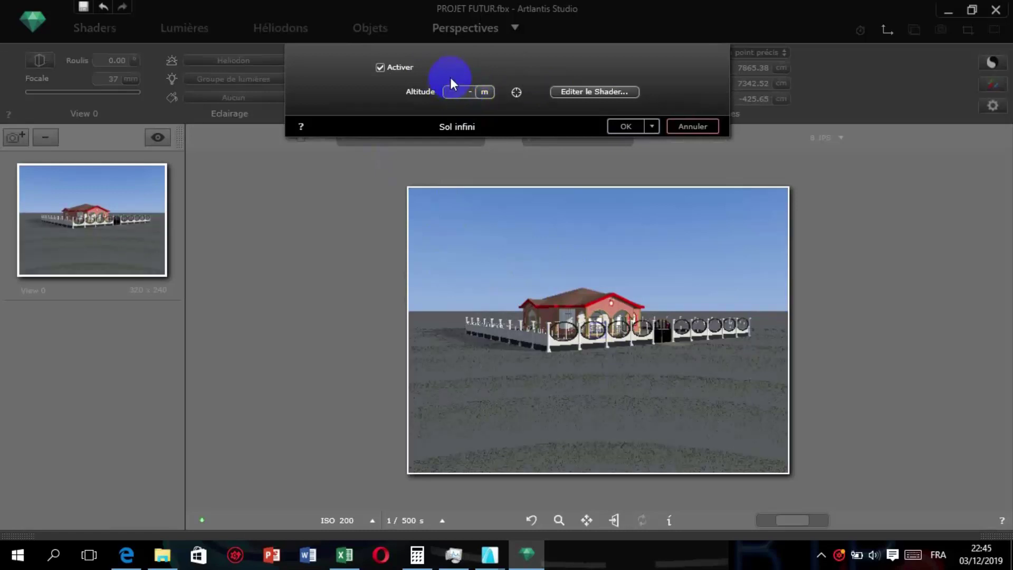
pyautogui.write('1')
pyautogui.press('Return')
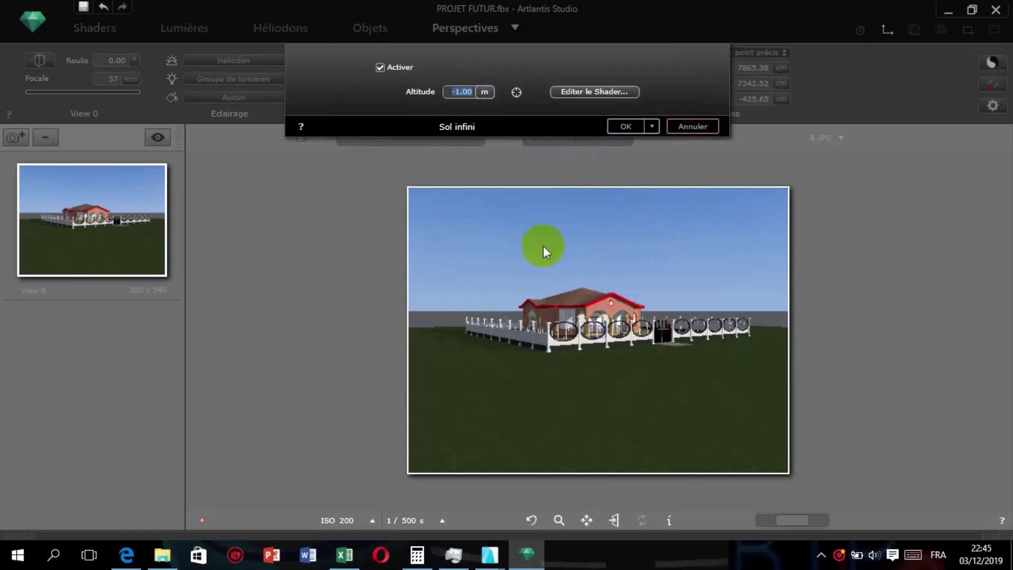
pyautogui.click(626, 126)
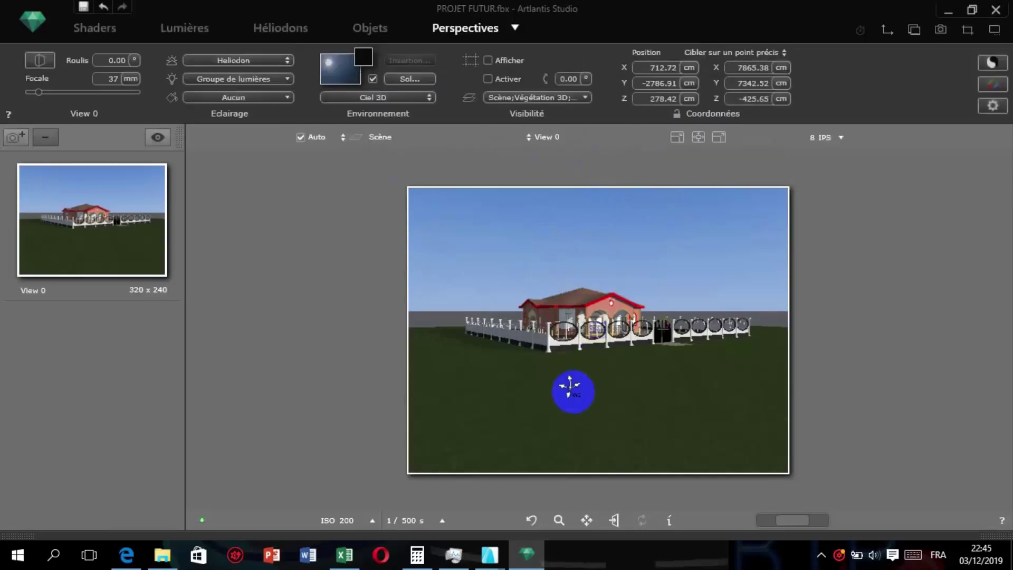
# Switch to shader editing and display the nature shaders from the media catalogue.
pyautogui.moveTo(572, 389)
pyautogui.mouseDown()
pyautogui.moveTo(565, 343)
pyautogui.moveTo(537, 350)
pyautogui.moveTo(577, 377)
pyautogui.mouseUp()
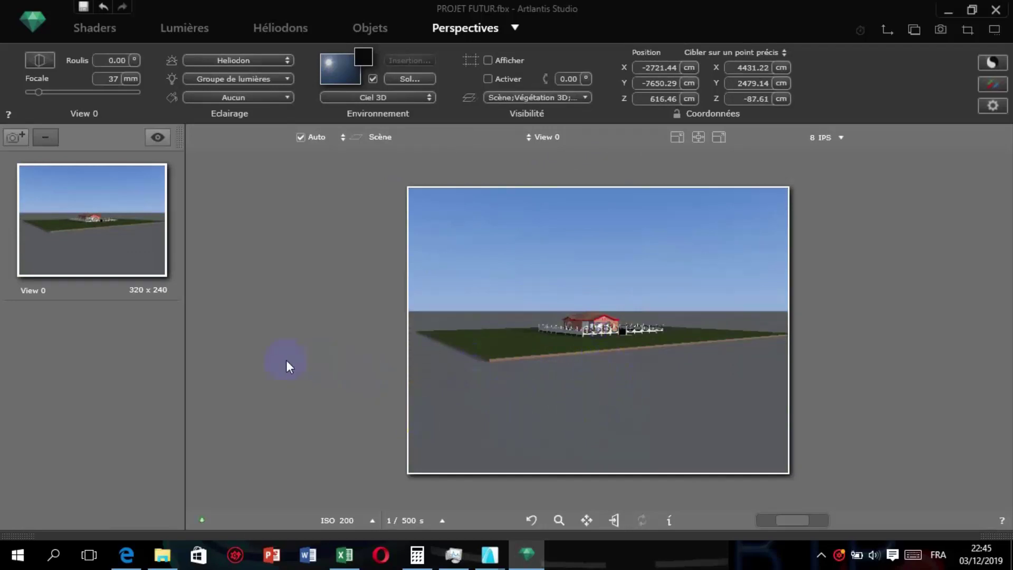
pyautogui.click(90, 32)
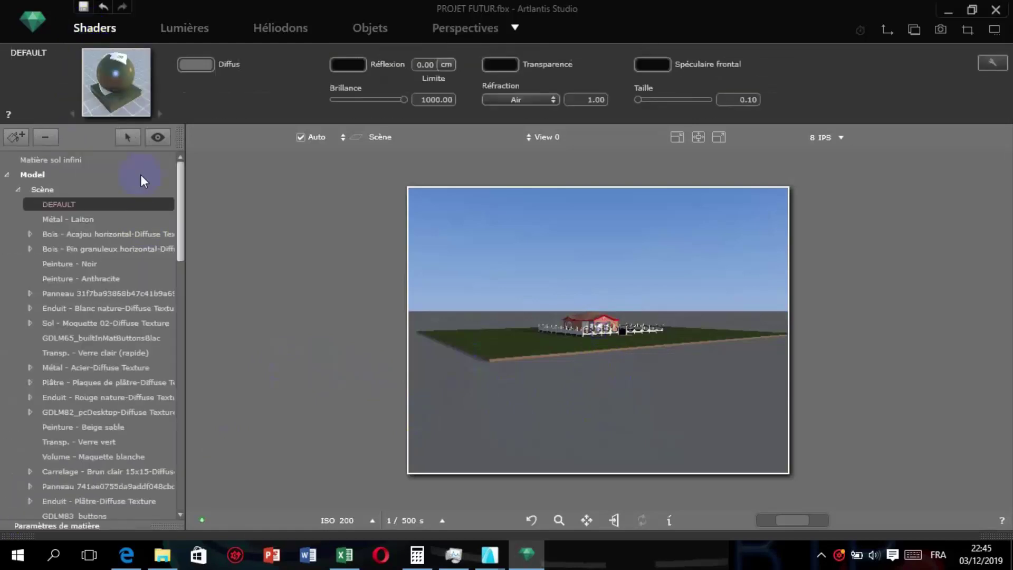
pyautogui.click(27, 535)
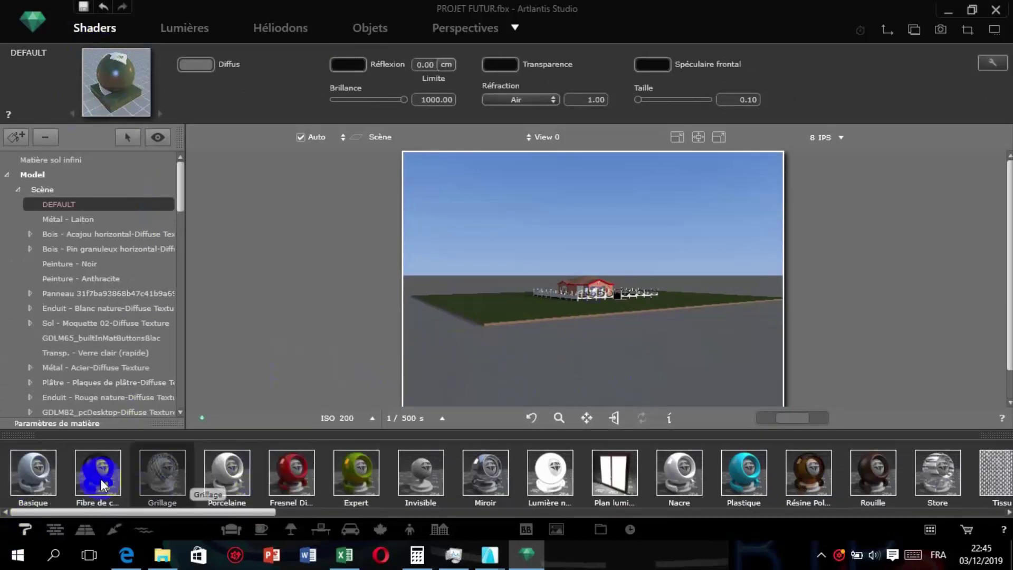
pyautogui.click(23, 434)
pyautogui.click(24, 535)
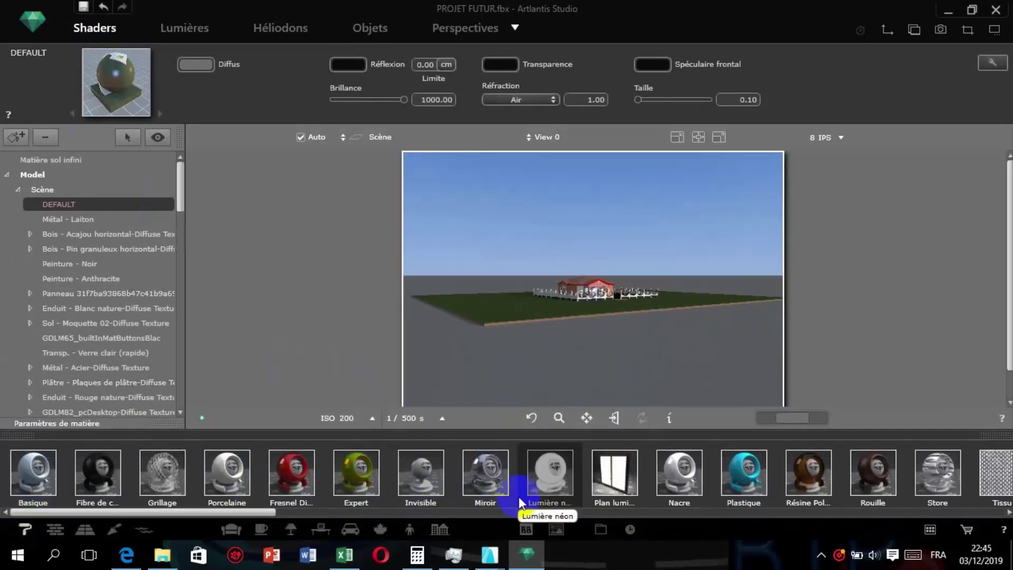
pyautogui.moveTo(481, 486); pyautogui.dragTo(143, 533)
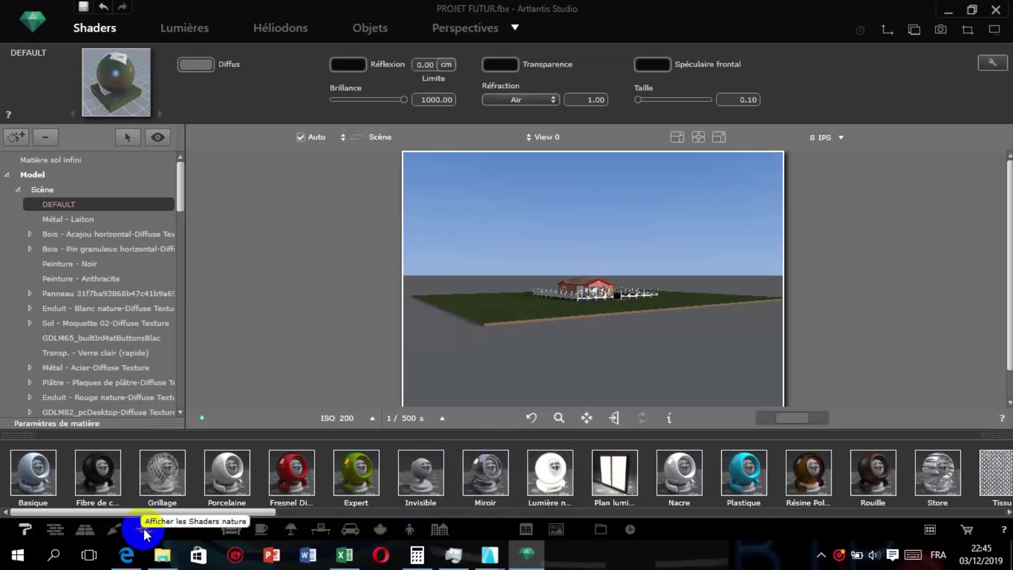
pyautogui.click(148, 528)
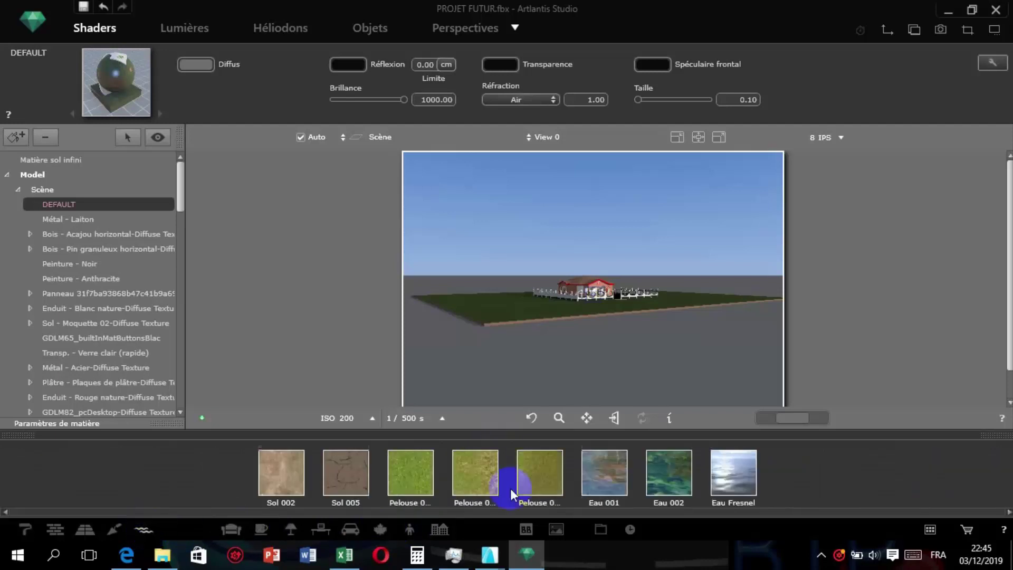
# Apply the grass shader Pelouse 001 to the infinite ground around the house plot.
pyautogui.moveTo(399, 470); pyautogui.dragTo(449, 487)
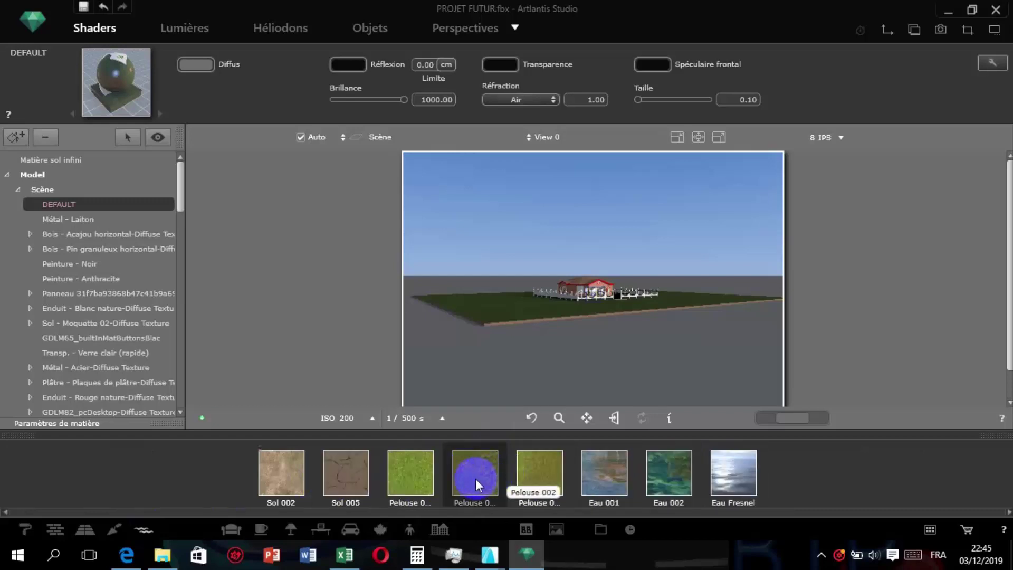
pyautogui.moveTo(415, 480); pyautogui.dragTo(546, 347)
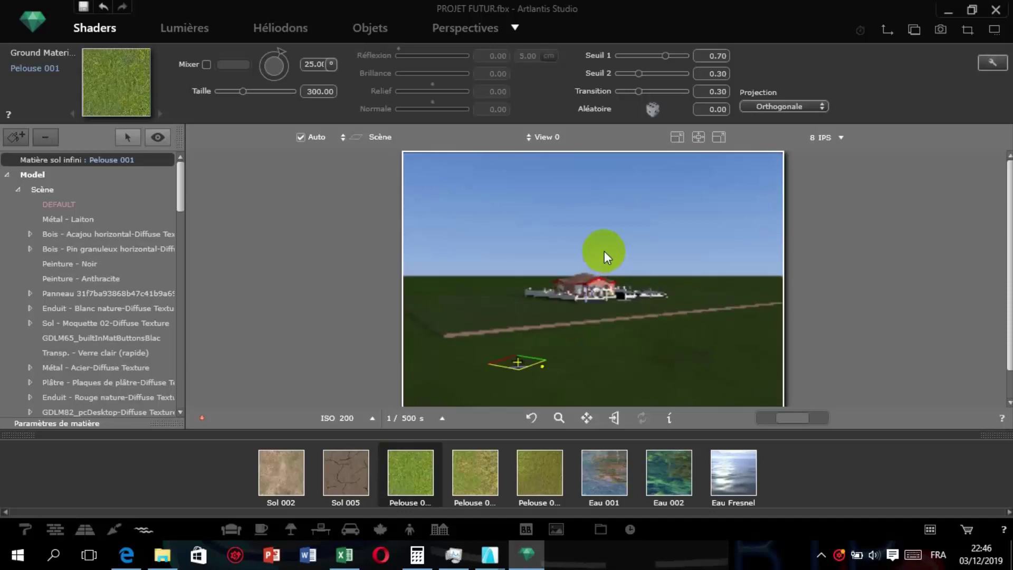
pyautogui.scroll(3, 603, 242)
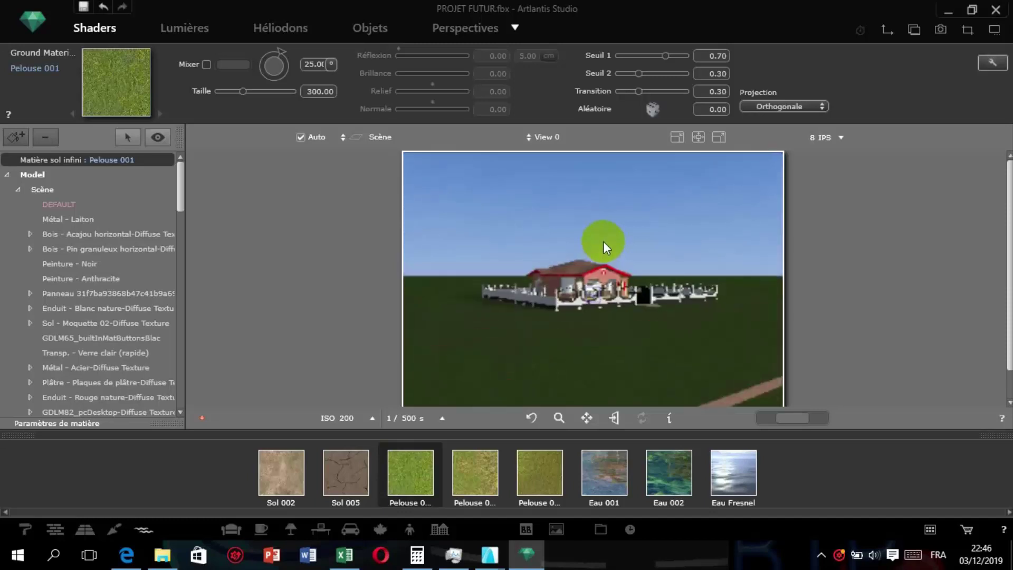
pyautogui.scroll(-5, 610, 243)
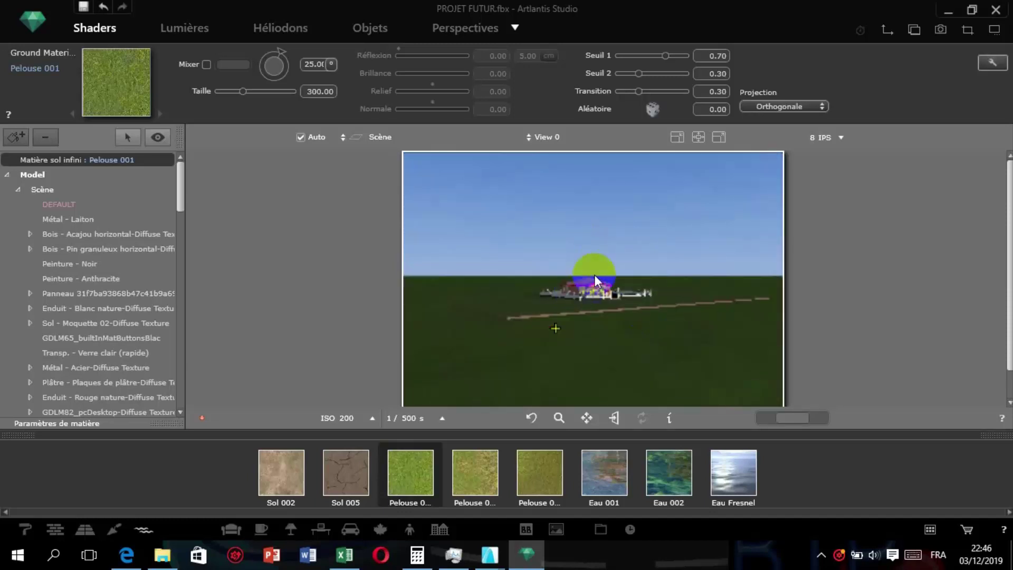
pyautogui.scroll(4, 594, 264)
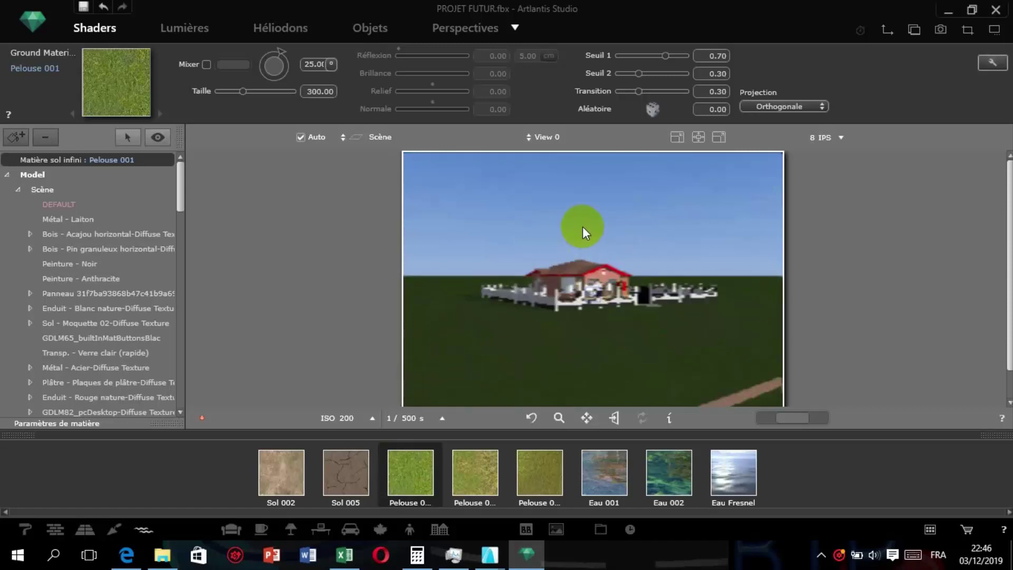
pyautogui.scroll(4, 582, 226)
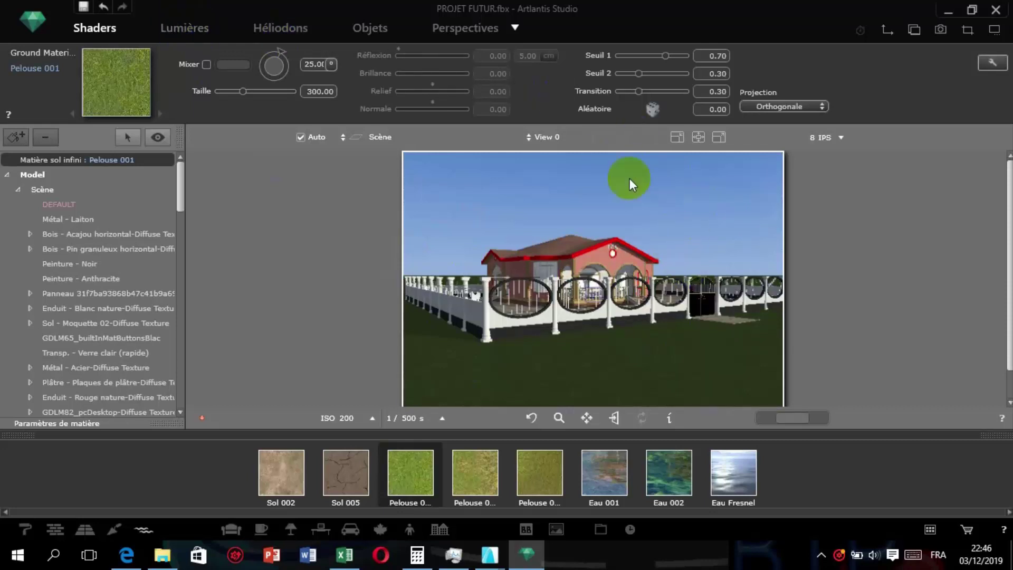
# Turn on clouds (Nuages) in the sky of the Heliodon.
pyautogui.click(416, 15)
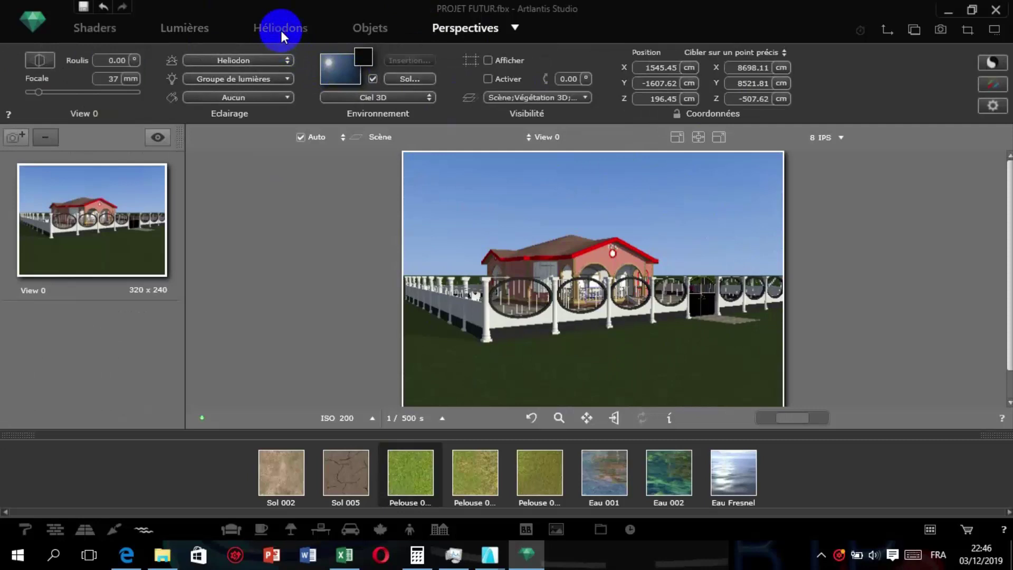
pyautogui.click(281, 31)
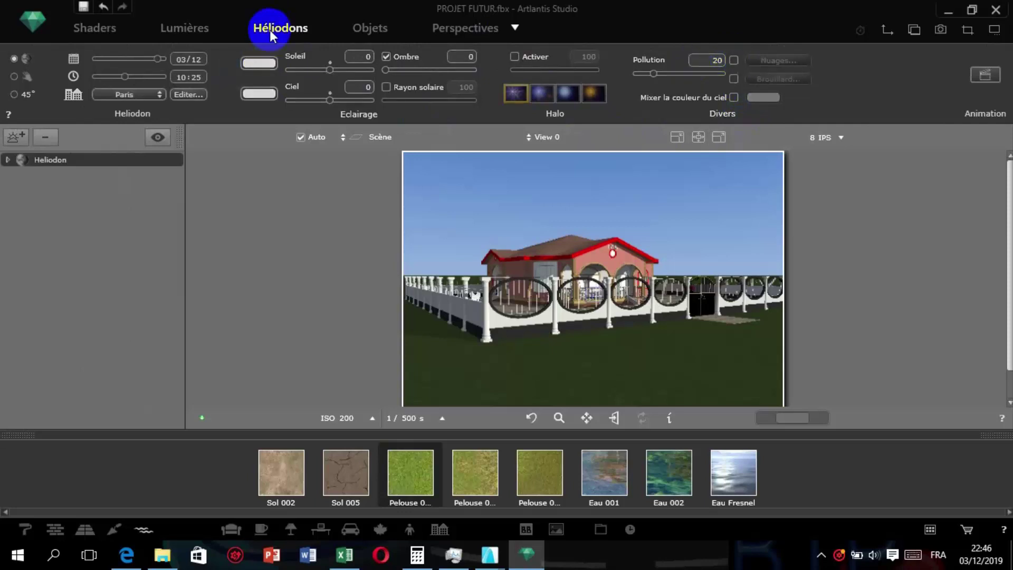
pyautogui.click(734, 60)
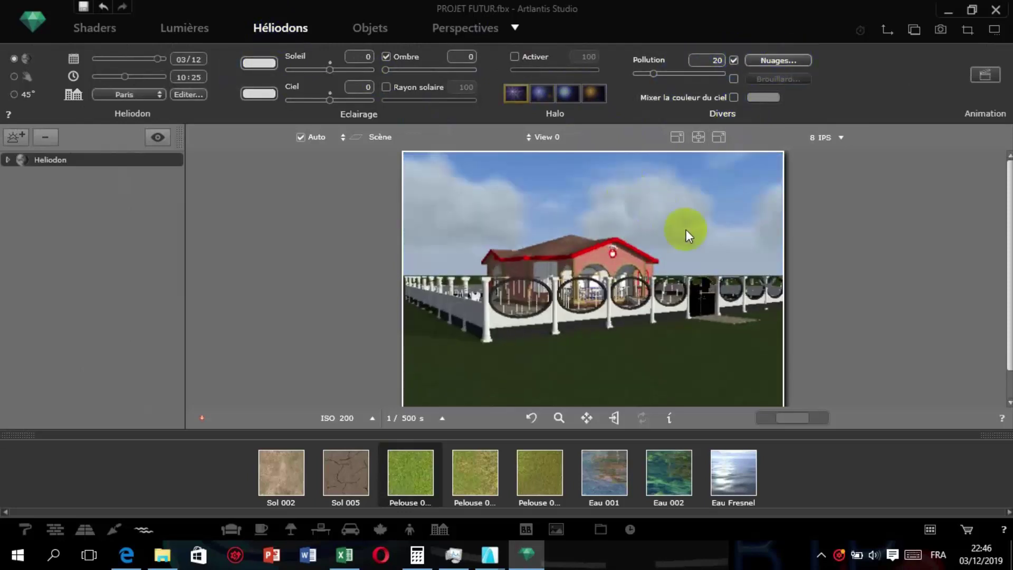
# Change the random distribution of the Heliodon's clouds to 50.
pyautogui.click(787, 62)
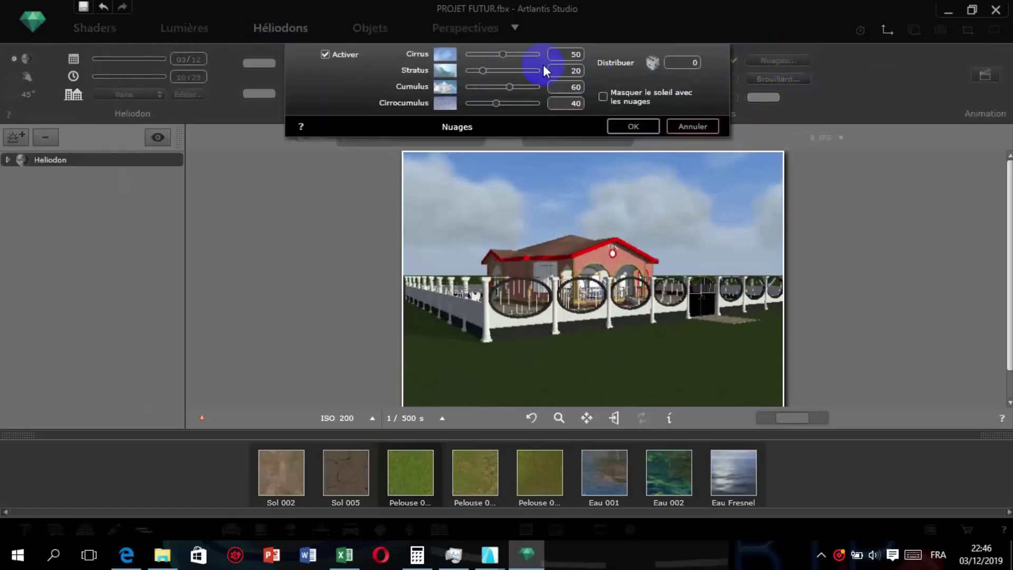
pyautogui.moveTo(653, 64); pyautogui.dragTo(655, 64)
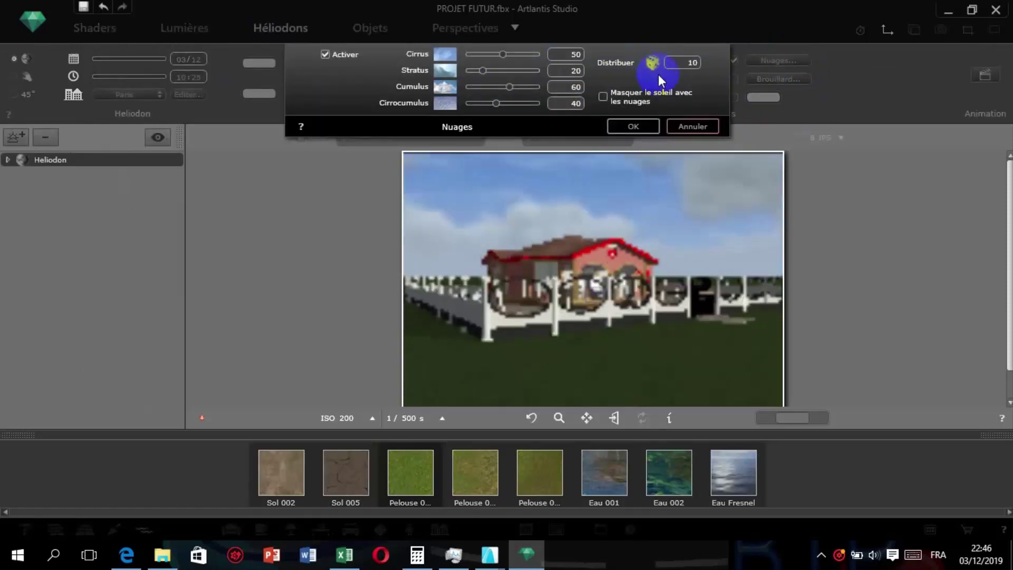
pyautogui.click(651, 62)
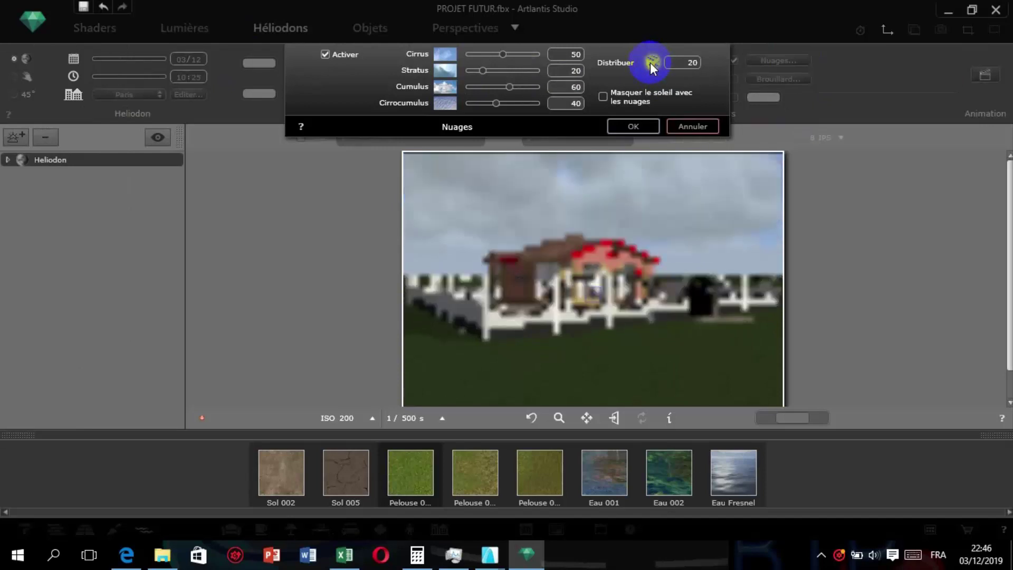
pyautogui.click(651, 62)
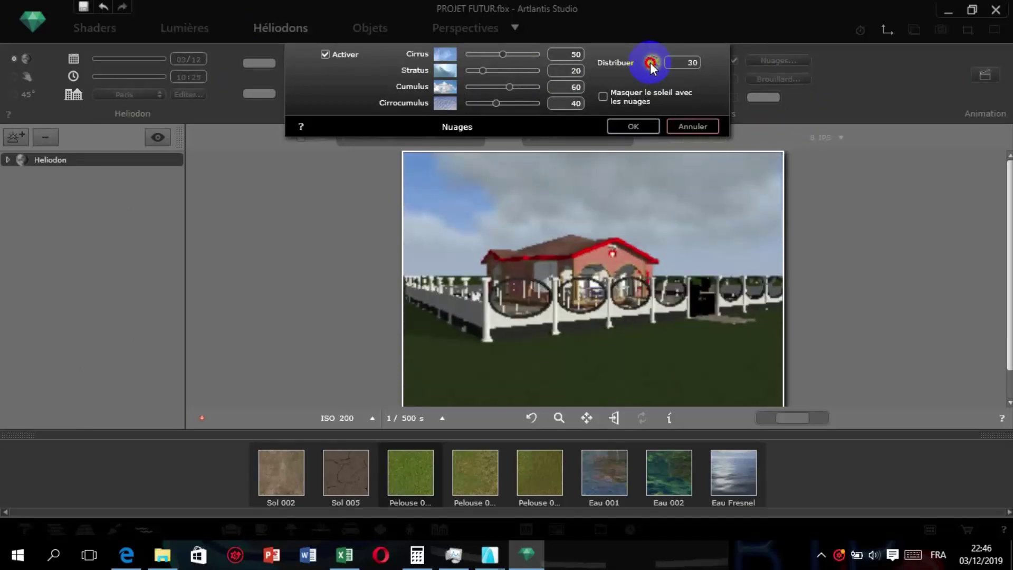
pyautogui.click(651, 62)
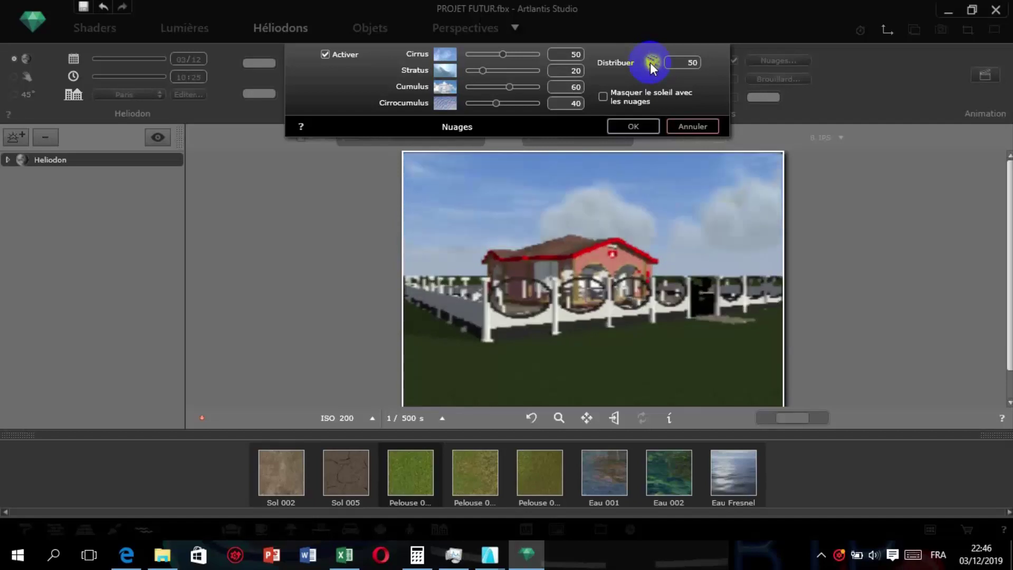
pyautogui.click(647, 127)
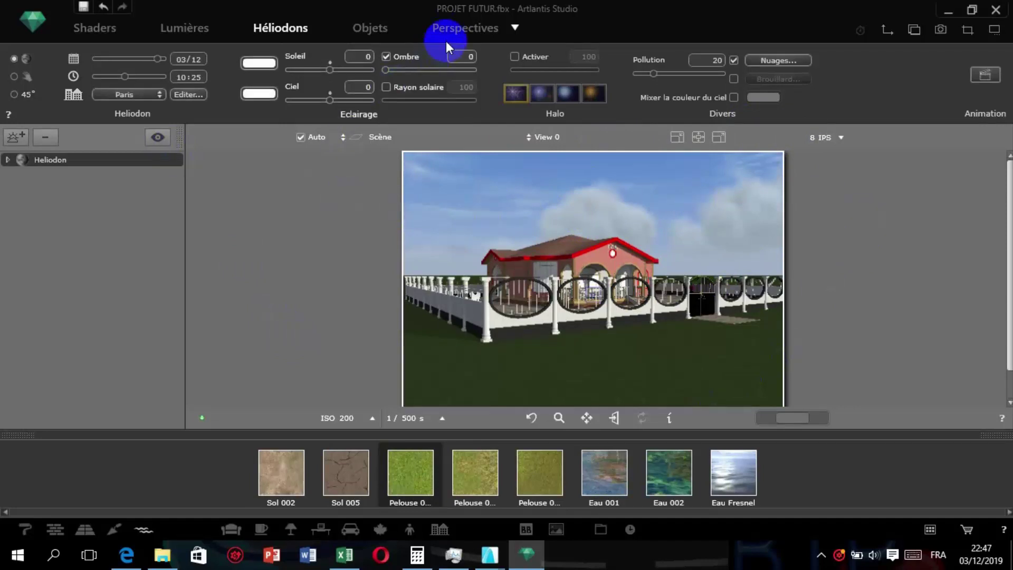
# Open the render settings of perspective View 0 and choose the 1920x1080 Full HD render size.
pyautogui.click(470, 27)
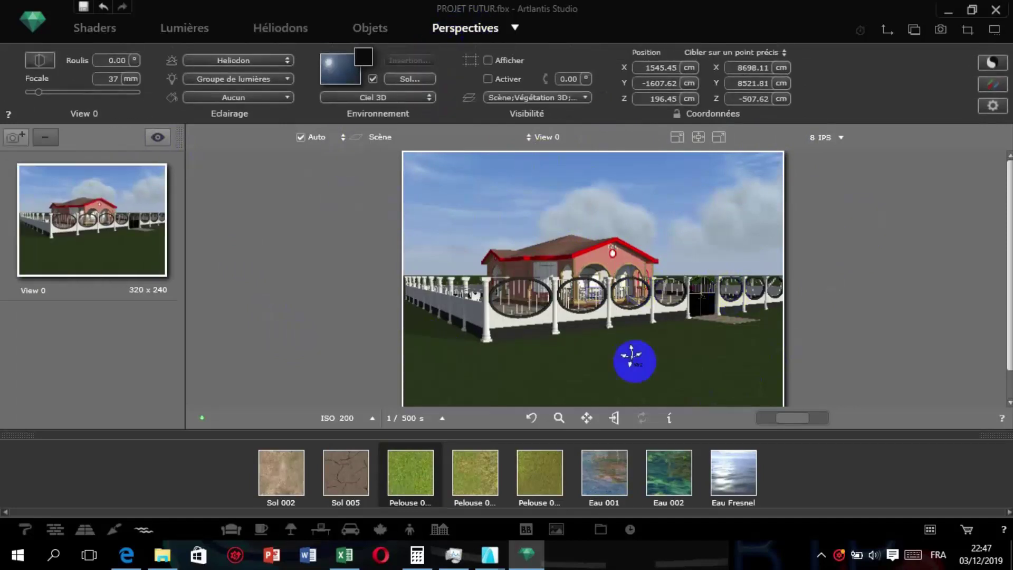
pyautogui.click(623, 277)
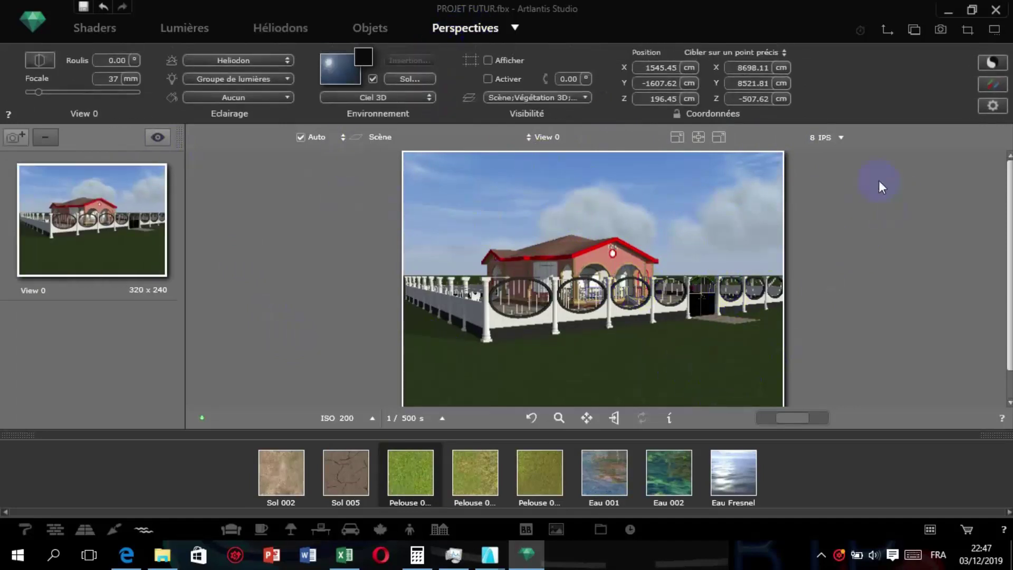
pyautogui.click(992, 107)
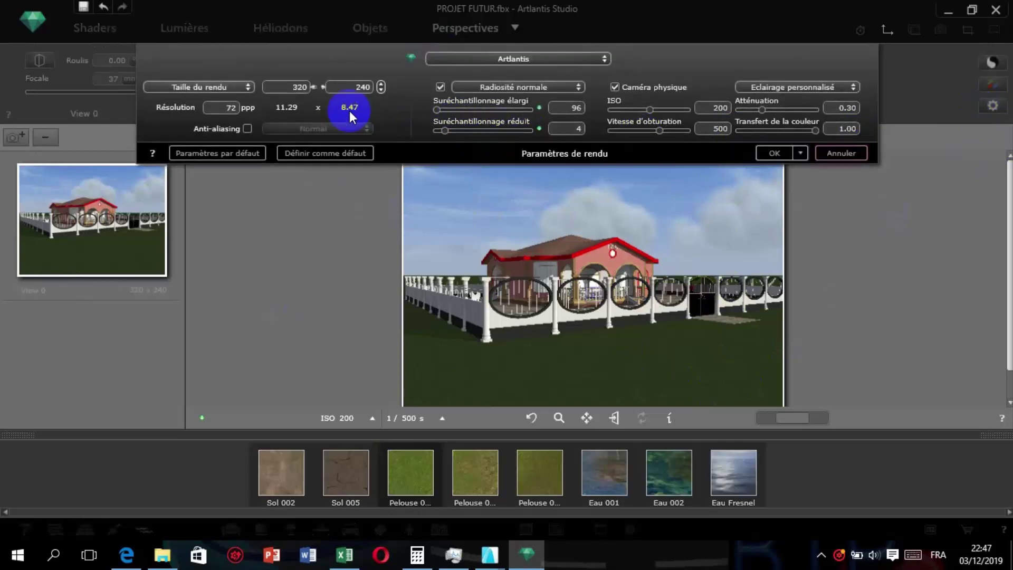
pyautogui.click(319, 87)
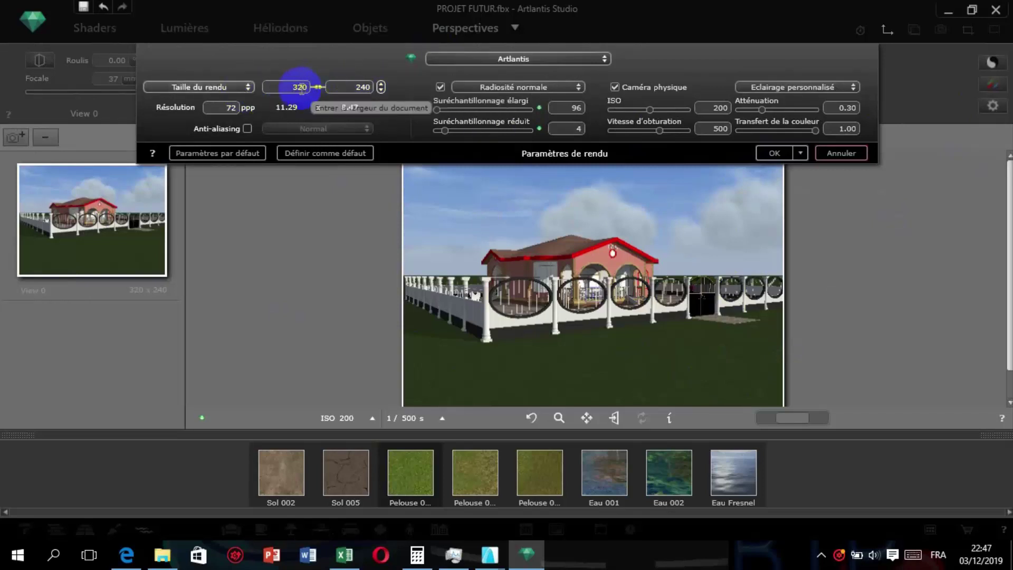
pyautogui.click(247, 88)
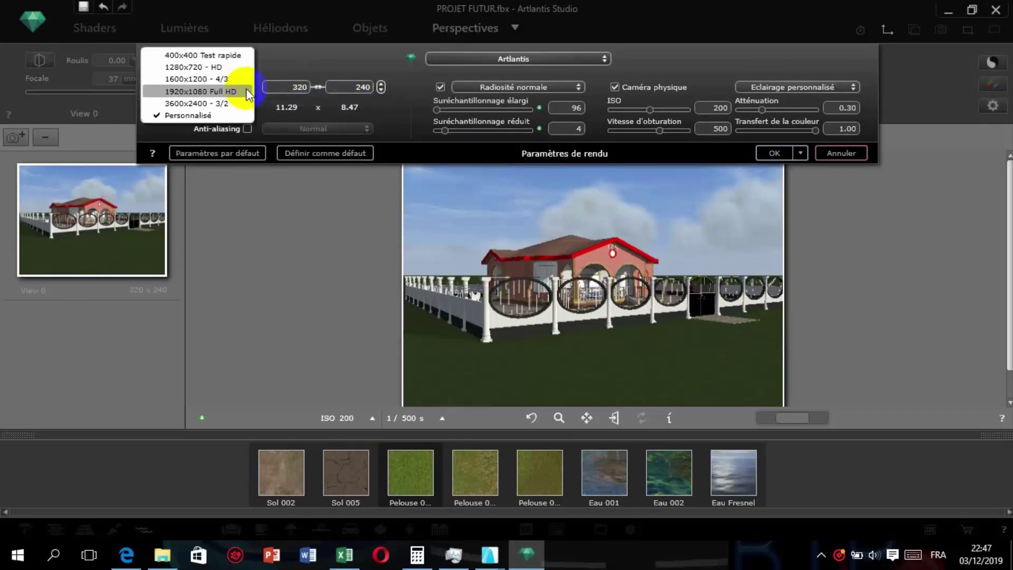
pyautogui.click(201, 93)
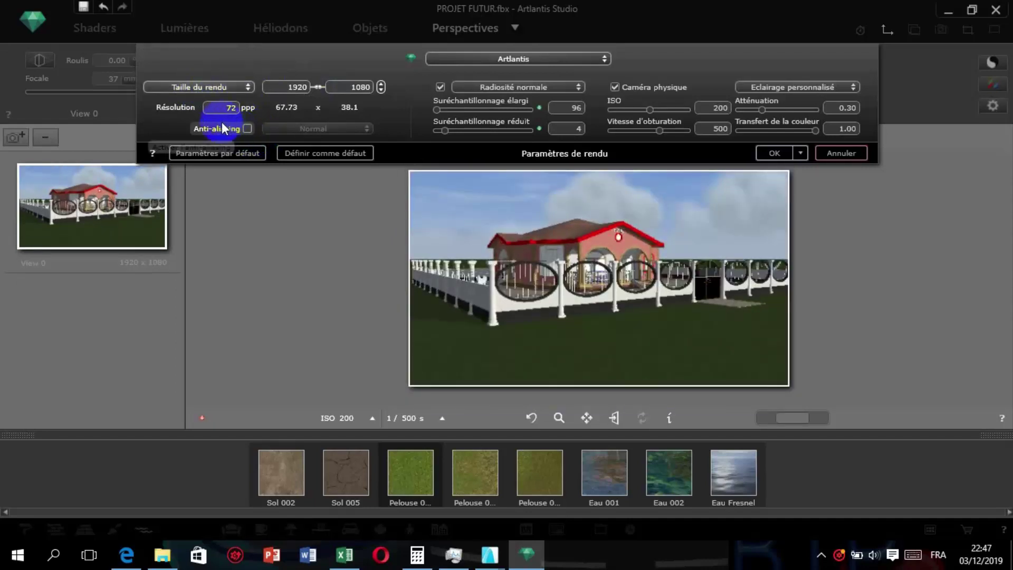
# Set the render resolution to 100 ppp and enable anti-aliasing at the Elevé level.
pyautogui.click(209, 110)
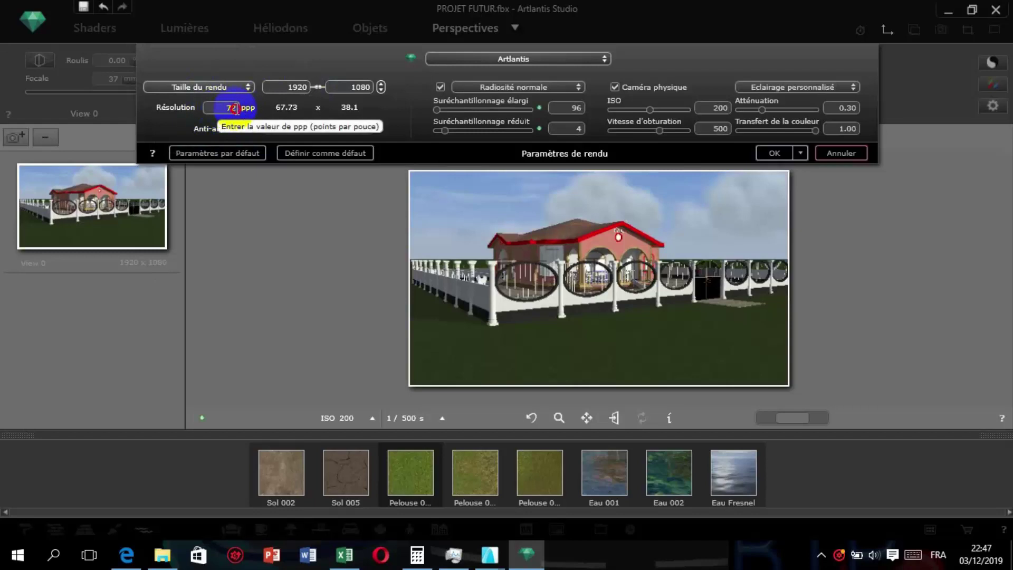
pyautogui.doubleClick(224, 110)
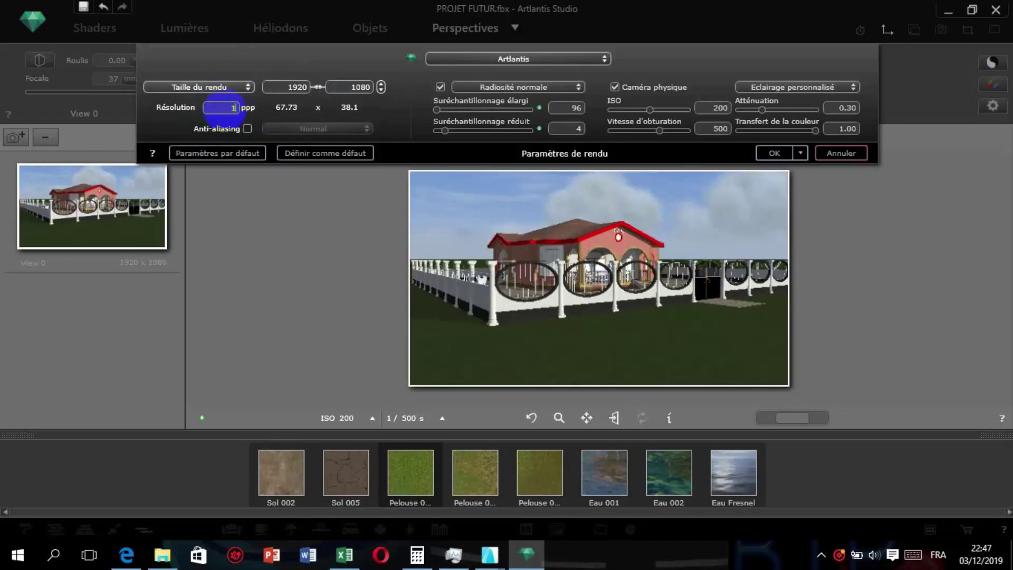
pyautogui.click(248, 129)
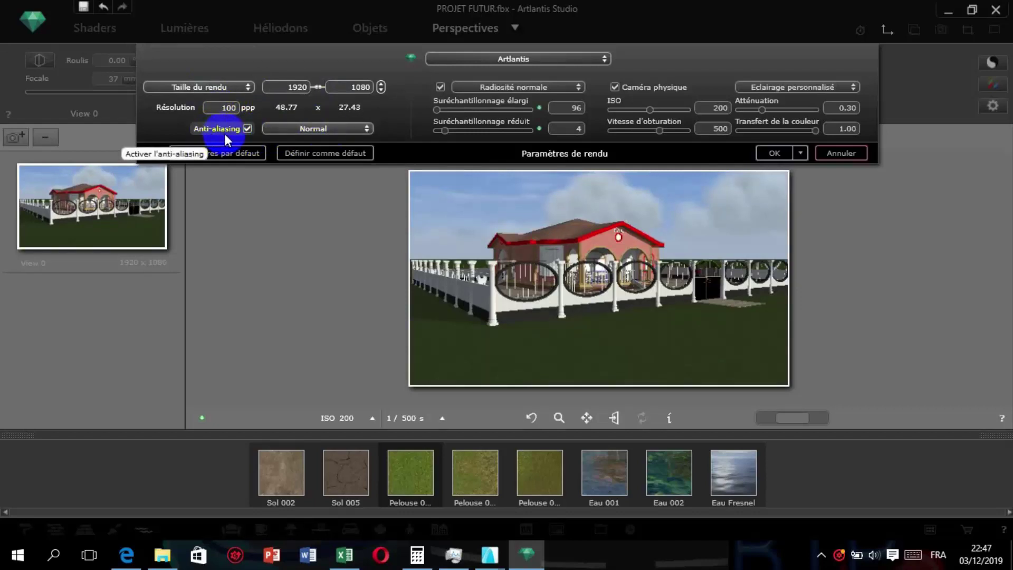
pyautogui.click(363, 129)
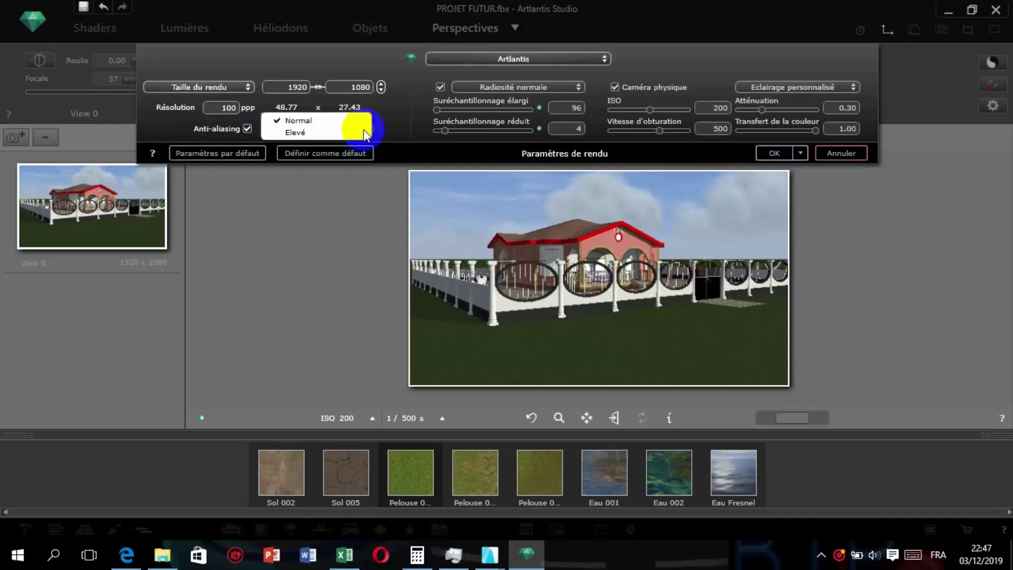
pyautogui.click(321, 131)
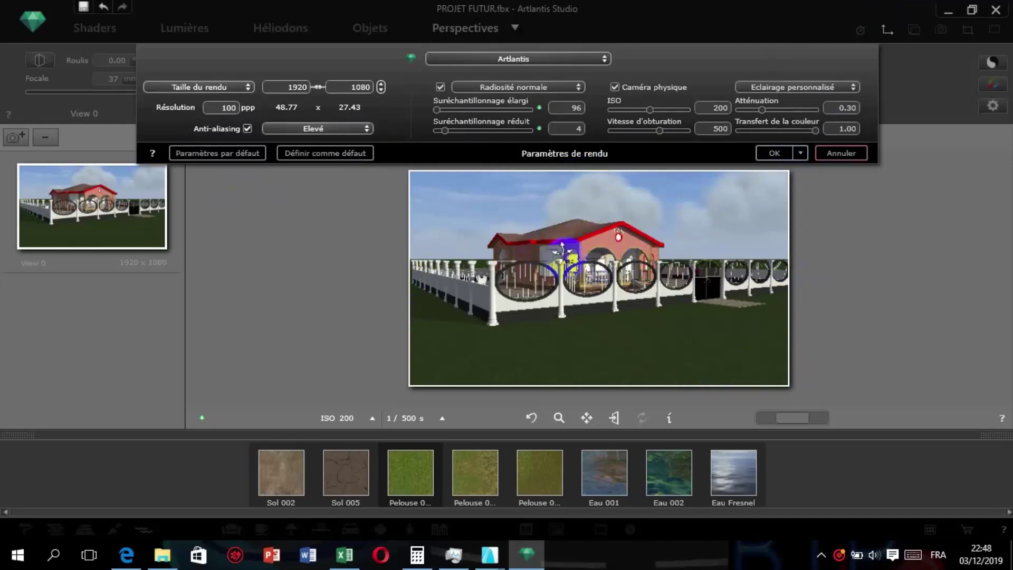
# Set the physical camera's lighting preset to Eclairage extérieur and accept the render settings.
pyautogui.moveTo(658, 256); pyautogui.dragTo(630, 235)
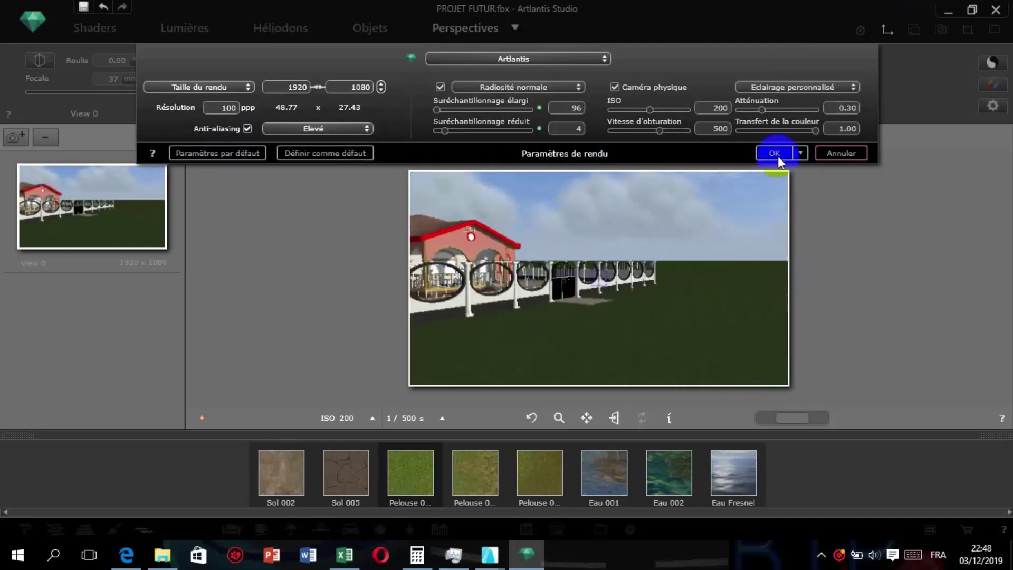
pyautogui.click(847, 88)
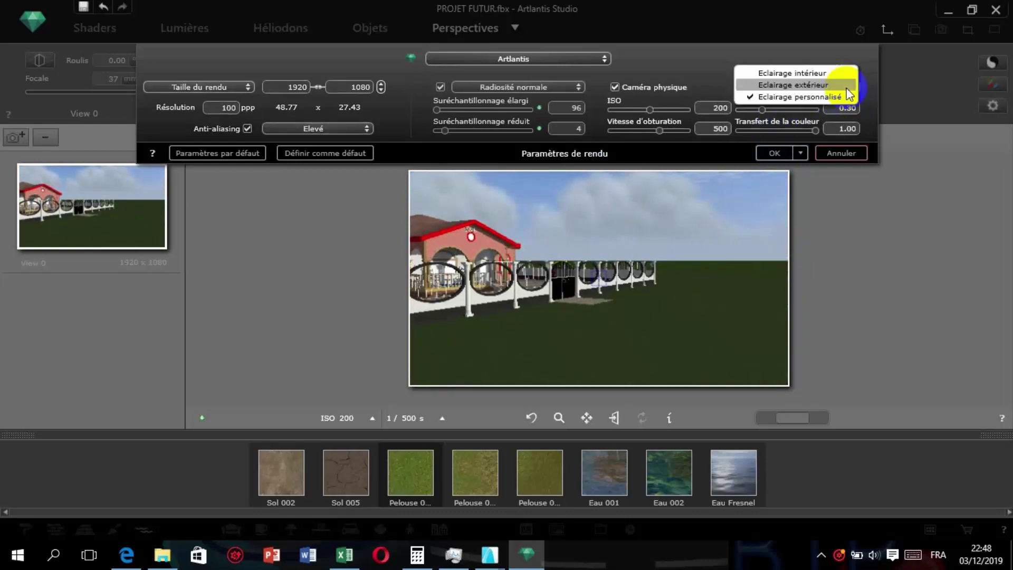
pyautogui.click(817, 86)
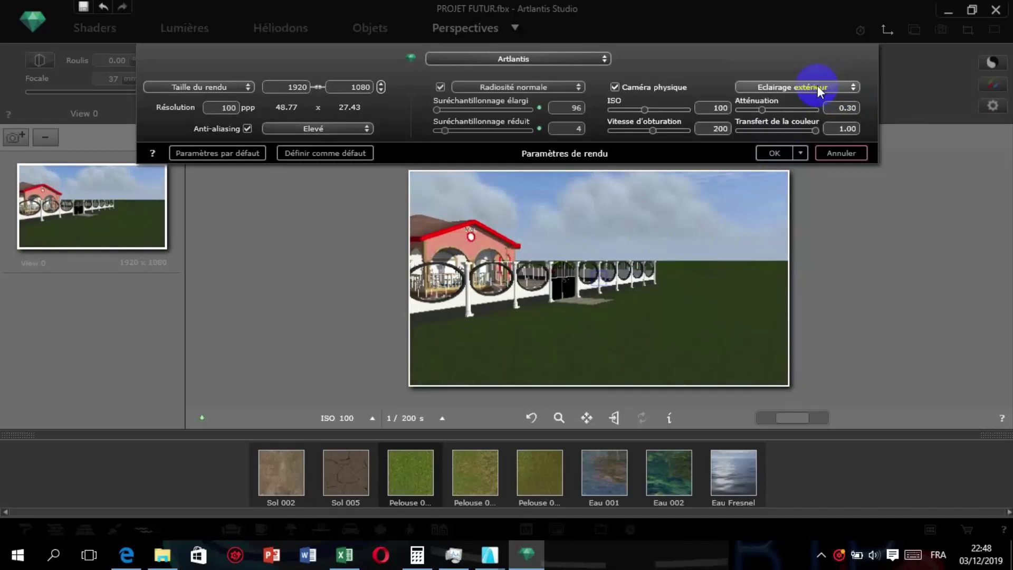
pyautogui.click(840, 87)
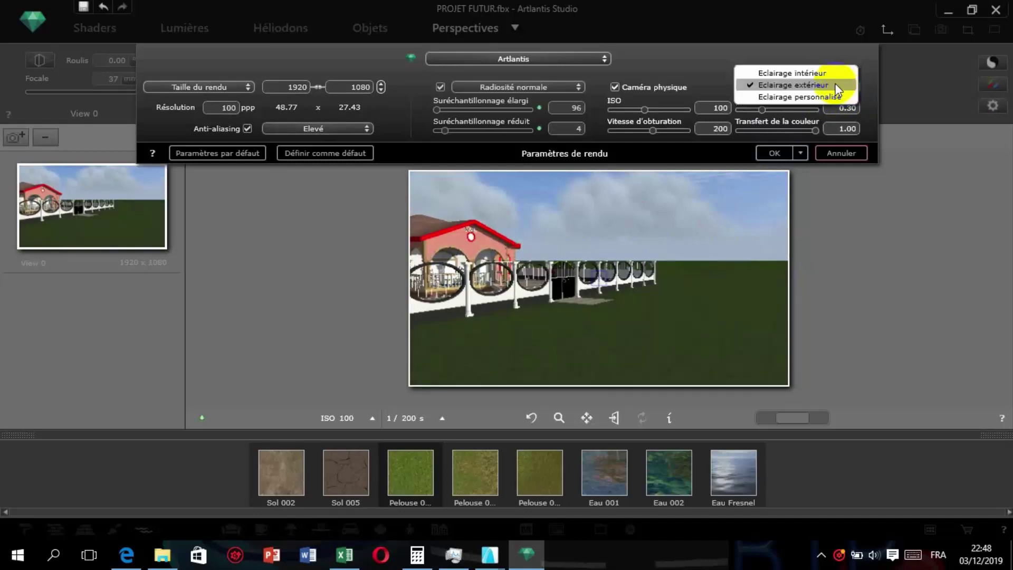
pyautogui.click(821, 97)
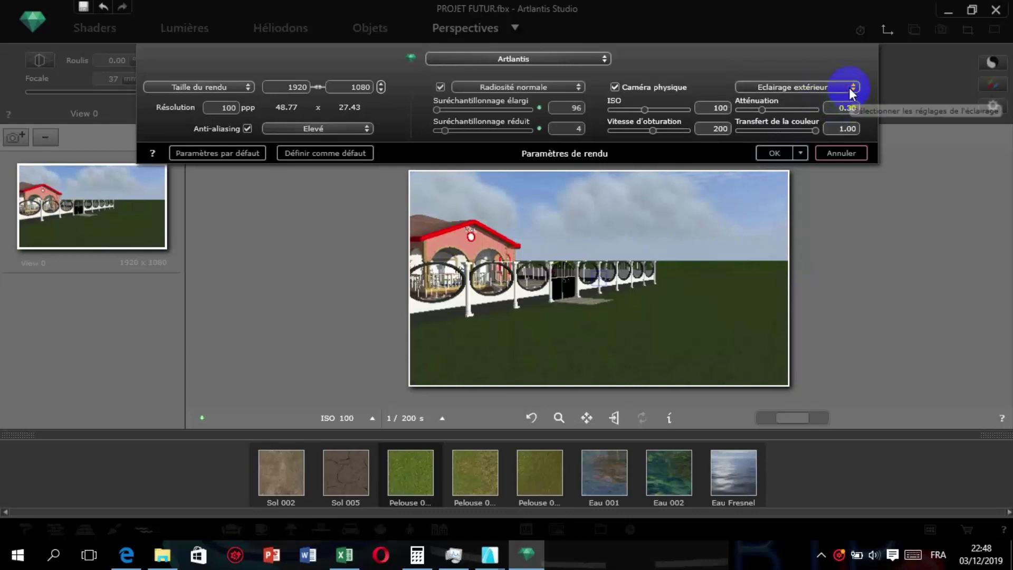
pyautogui.click(849, 89)
pyautogui.click(831, 87)
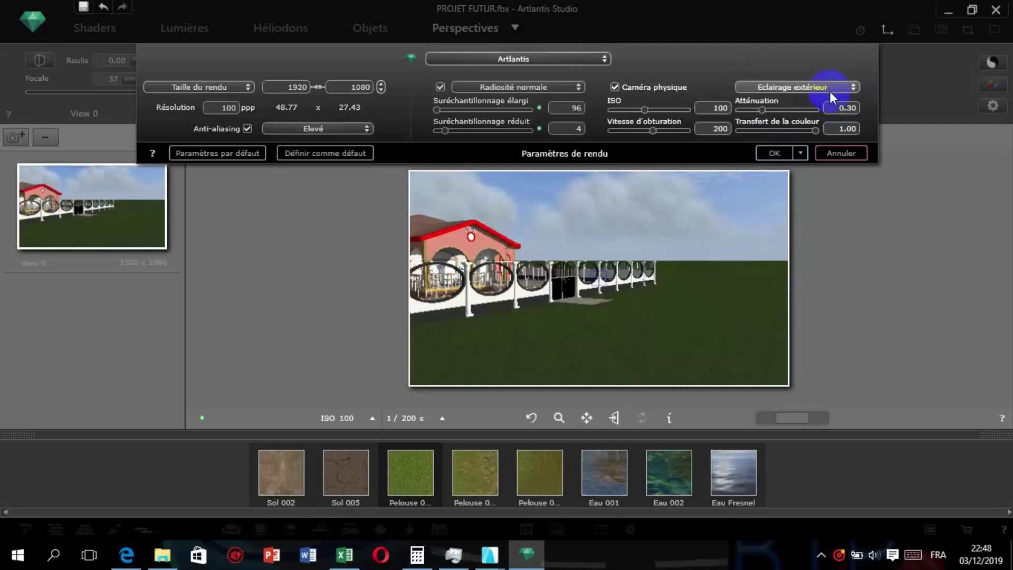
pyautogui.click(774, 153)
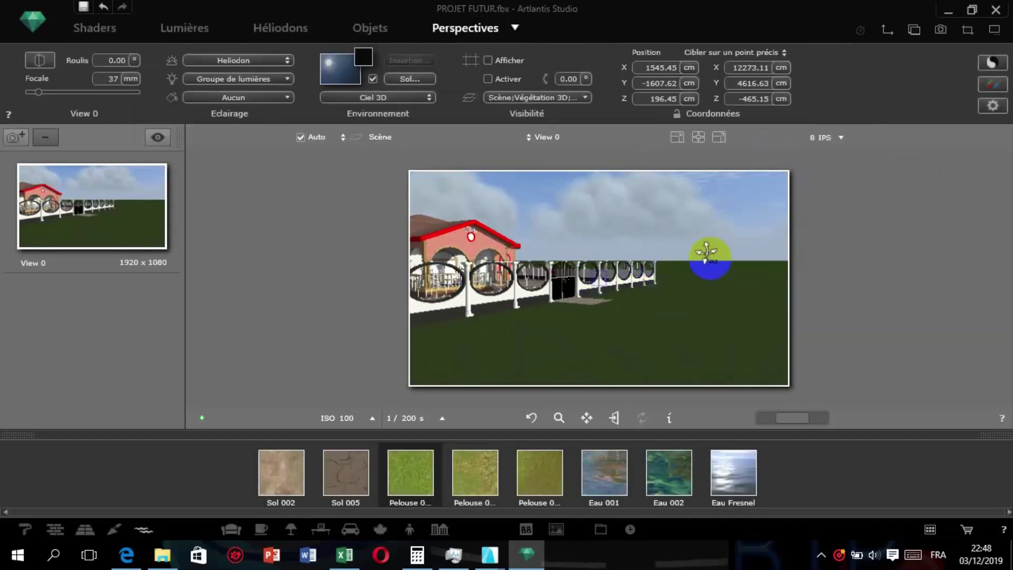
# Enlarge the preview with the media catalogue hidden, and reframe View 0 to an elevated angle on the house and its fence.
pyautogui.moveTo(706, 252); pyautogui.dragTo(547, 237)
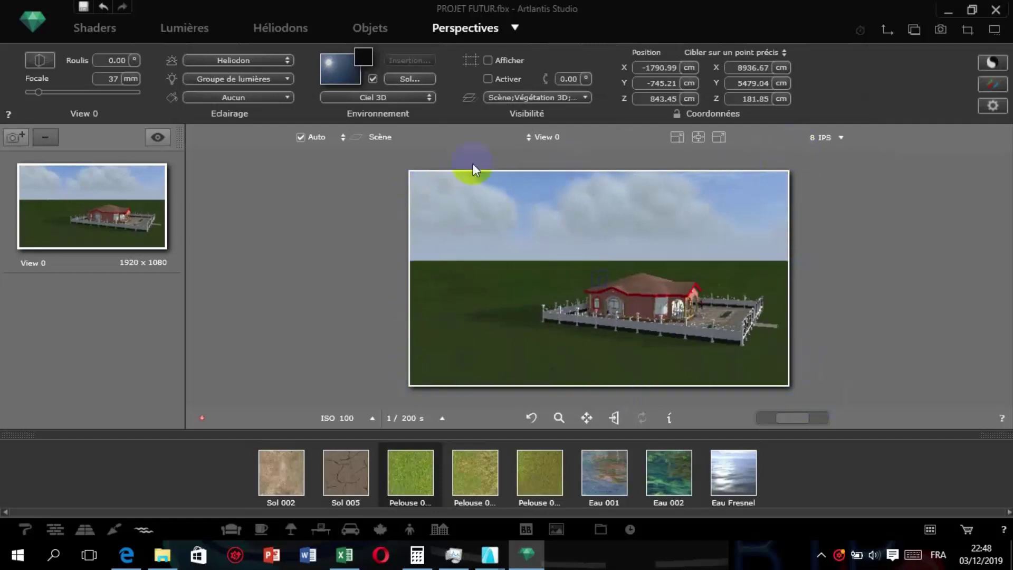
pyautogui.moveTo(612, 315); pyautogui.dragTo(676, 308)
pyautogui.click(719, 137)
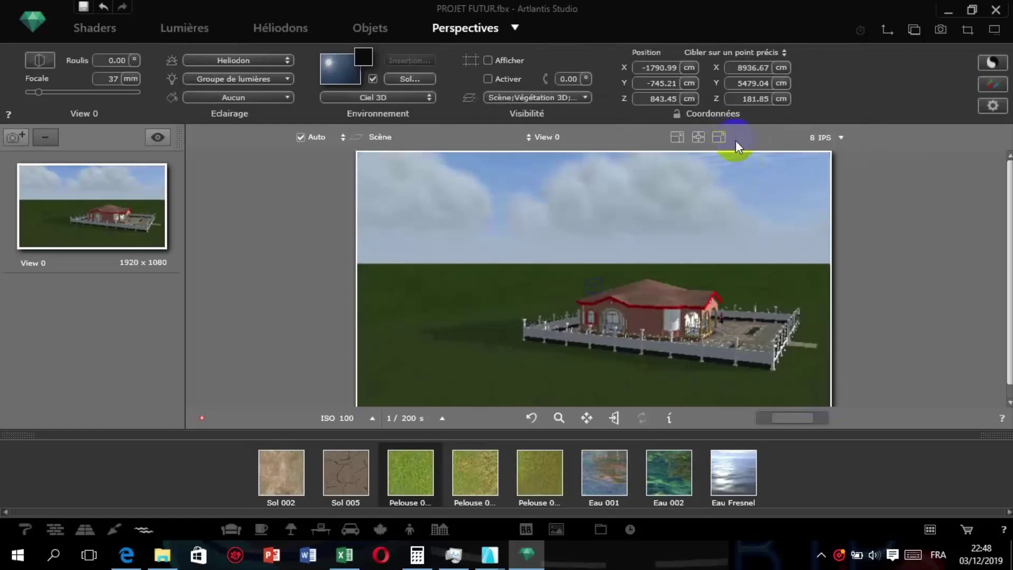
pyautogui.click(14, 434)
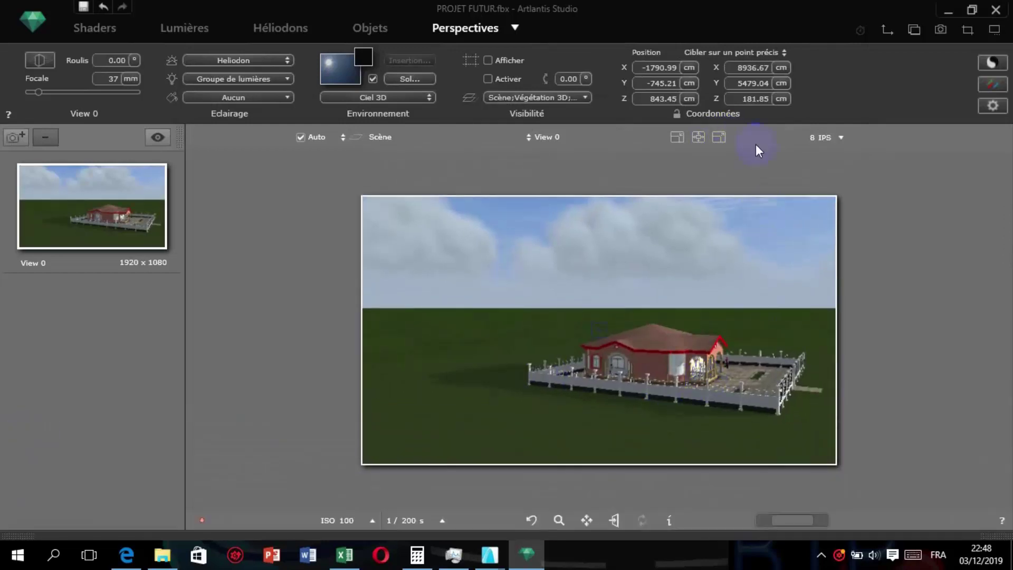
pyautogui.click(719, 138)
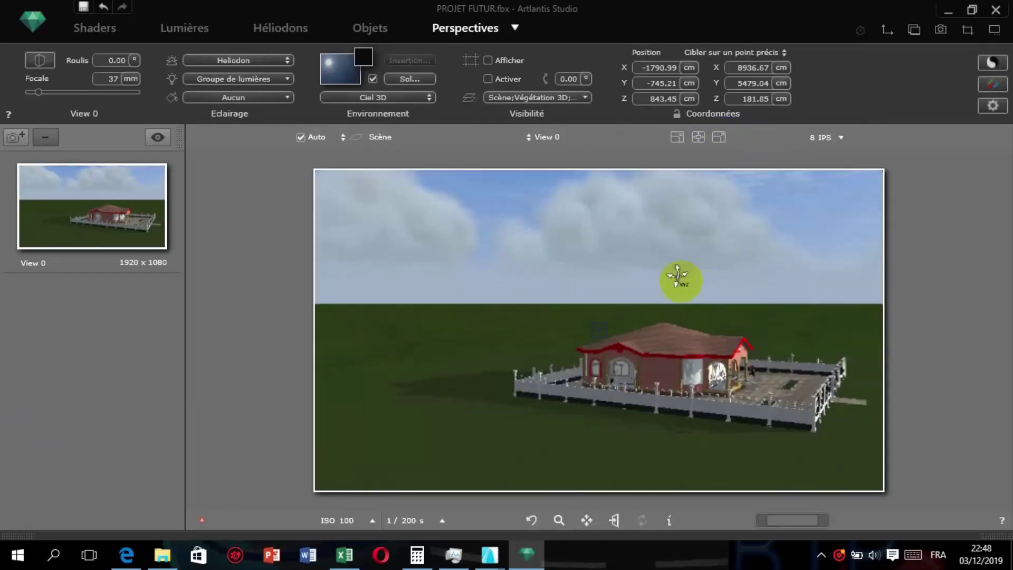
pyautogui.moveTo(783, 522); pyautogui.dragTo(847, 519)
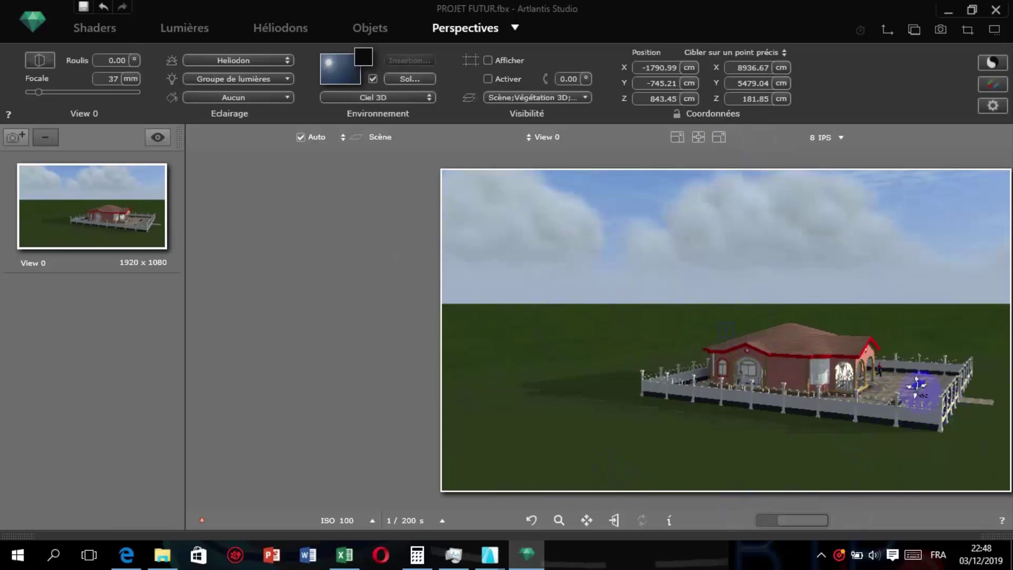
pyautogui.moveTo(917, 385); pyautogui.dragTo(893, 441)
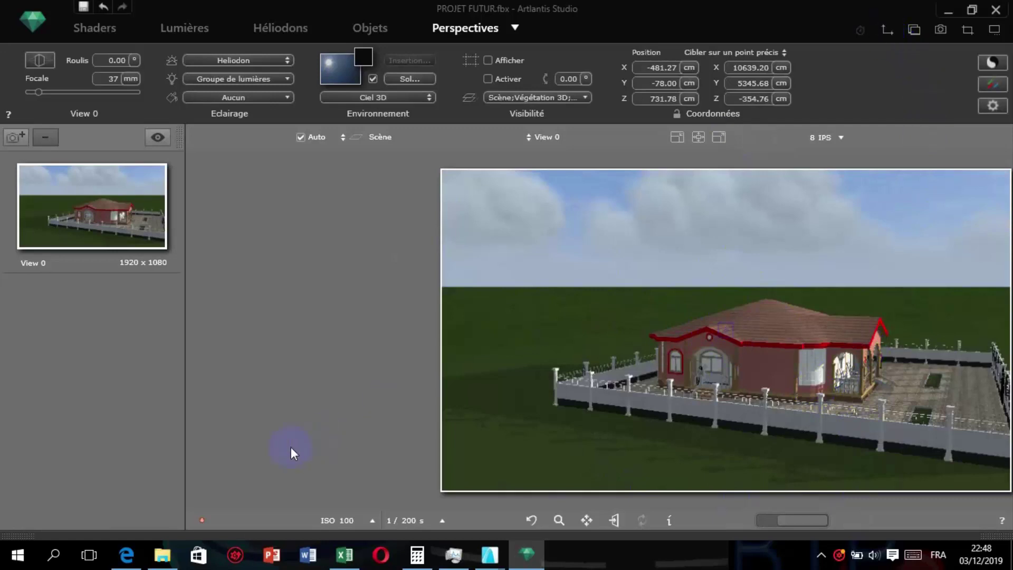
# Reposition View 0's camera with the 2D plan view, framing the house corner with its bay window and arched terrace close up.
pyautogui.click(887, 30)
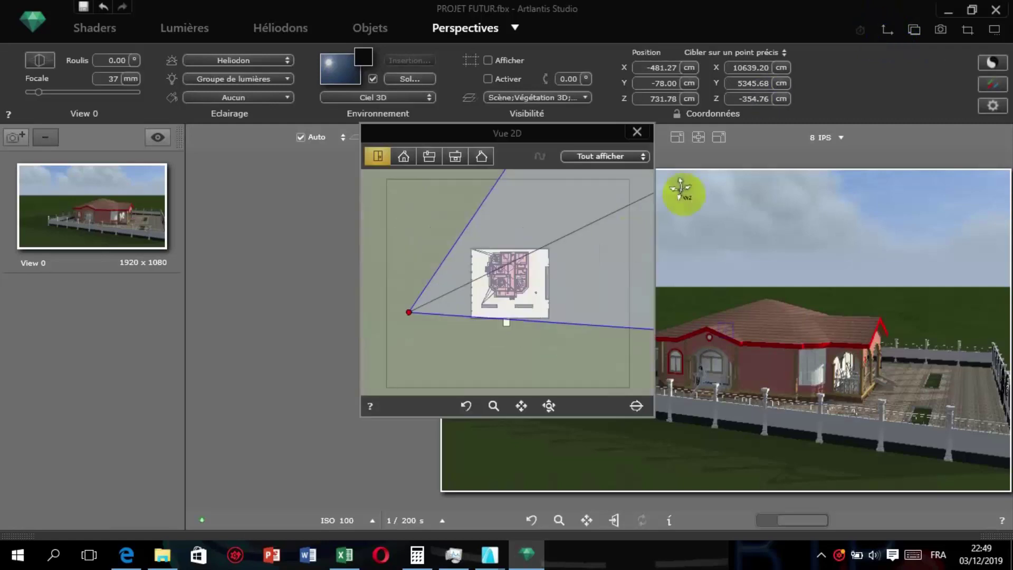
pyautogui.moveTo(544, 132); pyautogui.dragTo(293, 194)
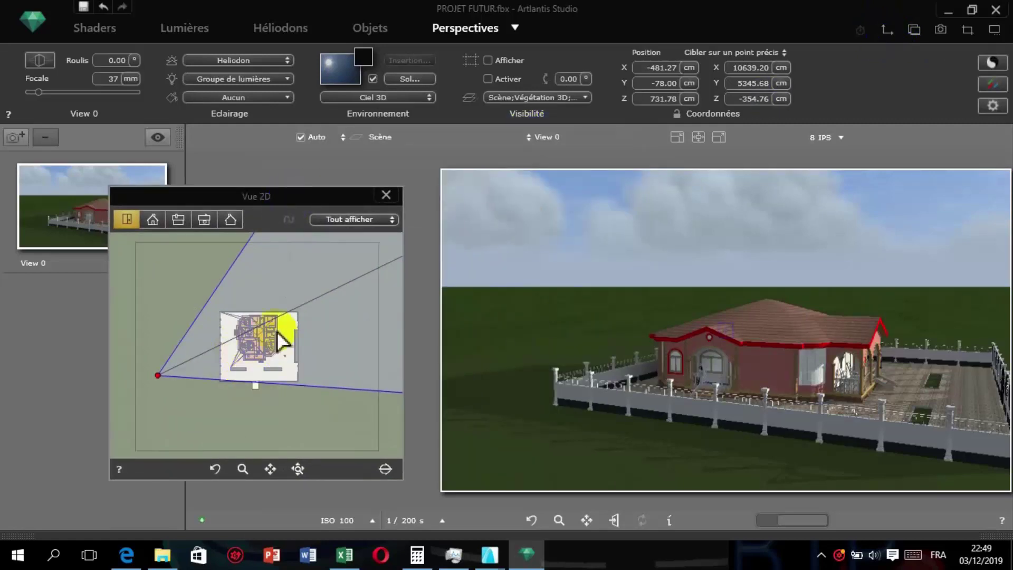
pyautogui.scroll(2, 280, 340)
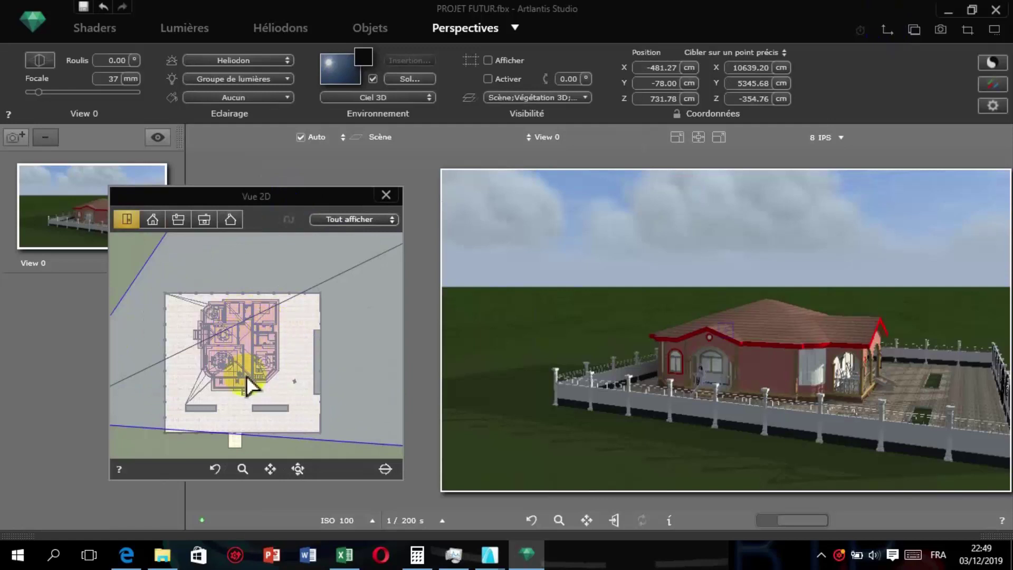
pyautogui.scroll(-2, 335, 325)
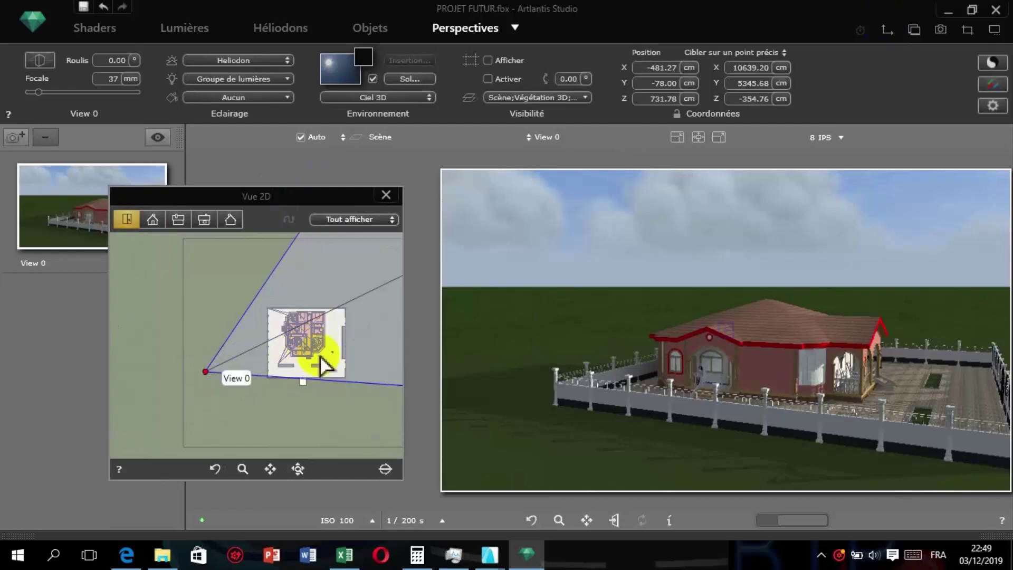
pyautogui.moveTo(204, 388)
pyautogui.mouseDown()
pyautogui.moveTo(211, 379)
pyautogui.moveTo(211, 391)
pyautogui.moveTo(201, 380)
pyautogui.moveTo(219, 384)
pyautogui.mouseUp()
pyautogui.scroll(-3, 220, 391)
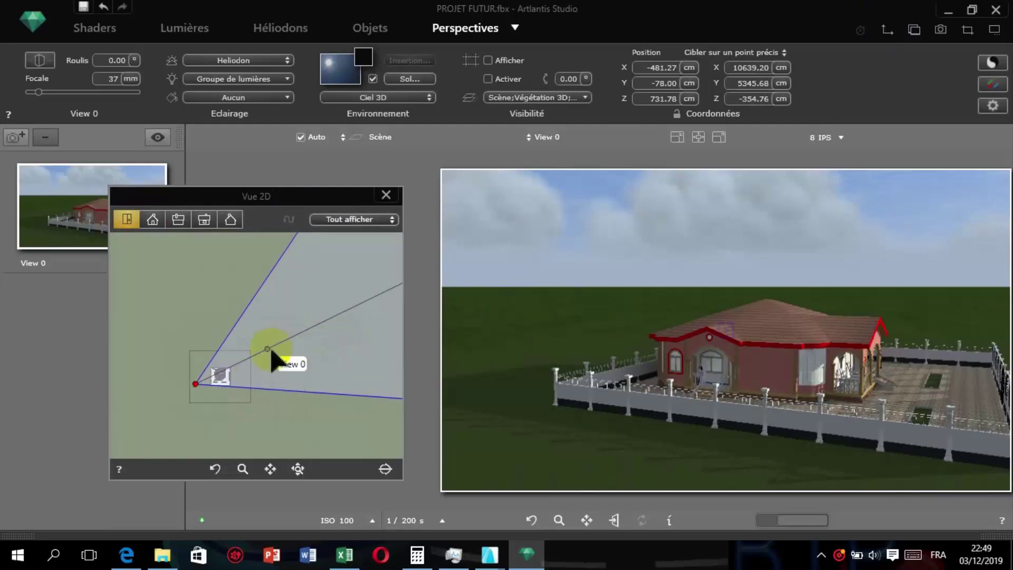
pyautogui.moveTo(267, 351); pyautogui.dragTo(271, 386)
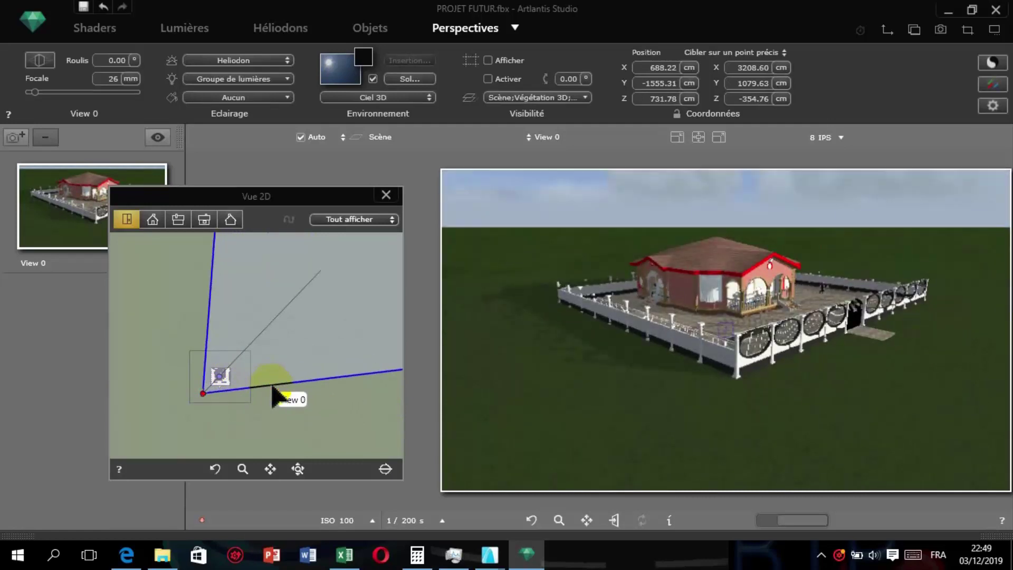
pyautogui.moveTo(762, 366); pyautogui.dragTo(591, 455)
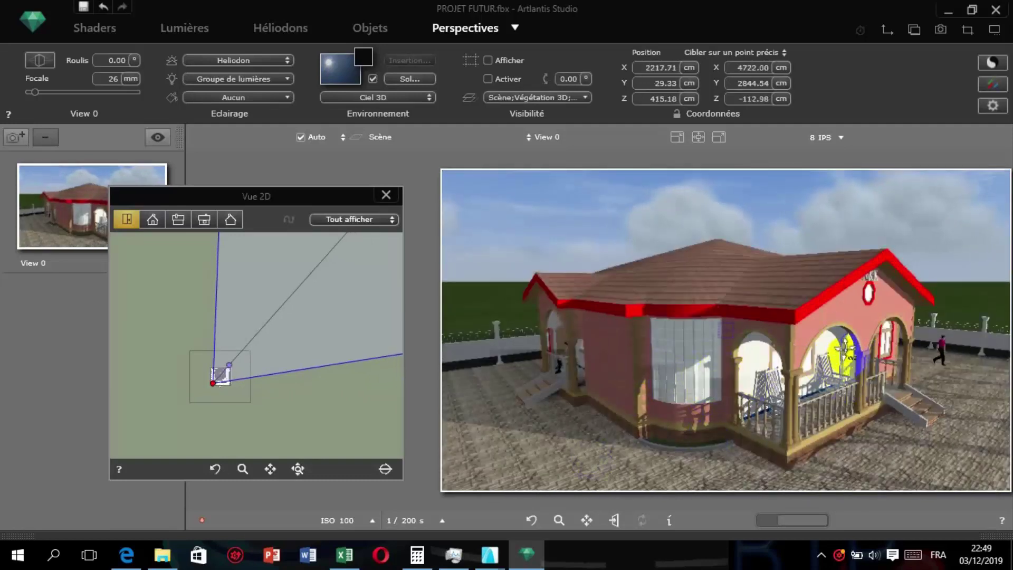
# Save the project on the desktop (Bureau) as an Artlantis file named PROJET FUTUR rr.
pyautogui.hotkey('ctrl', 's')
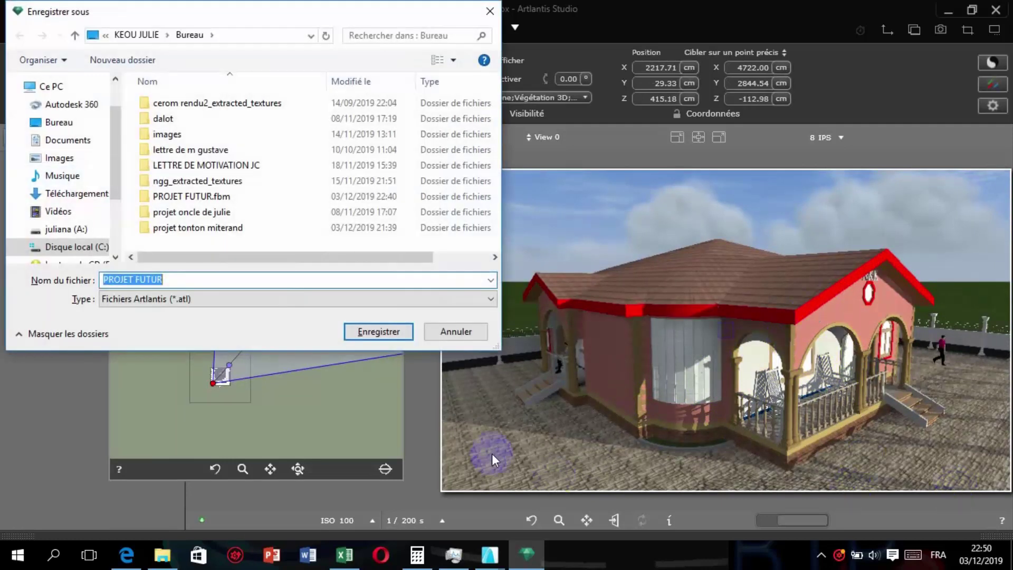
pyautogui.click(220, 276)
pyautogui.write('rr')
pyautogui.click(384, 341)
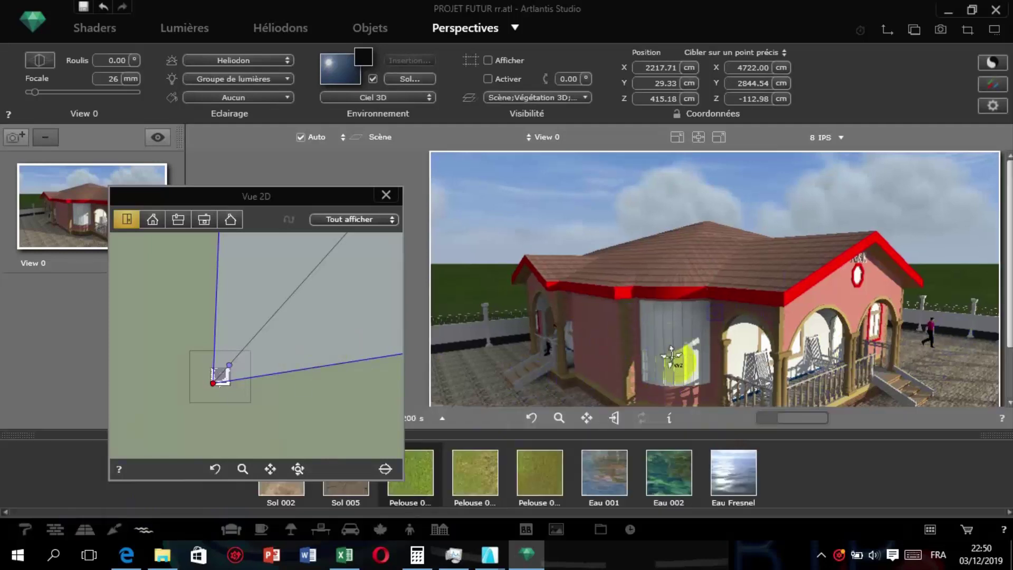
# Apply the Linoleum 111 floor shader to the house's red plaster walls.
pyautogui.moveTo(612, 356); pyautogui.dragTo(586, 364)
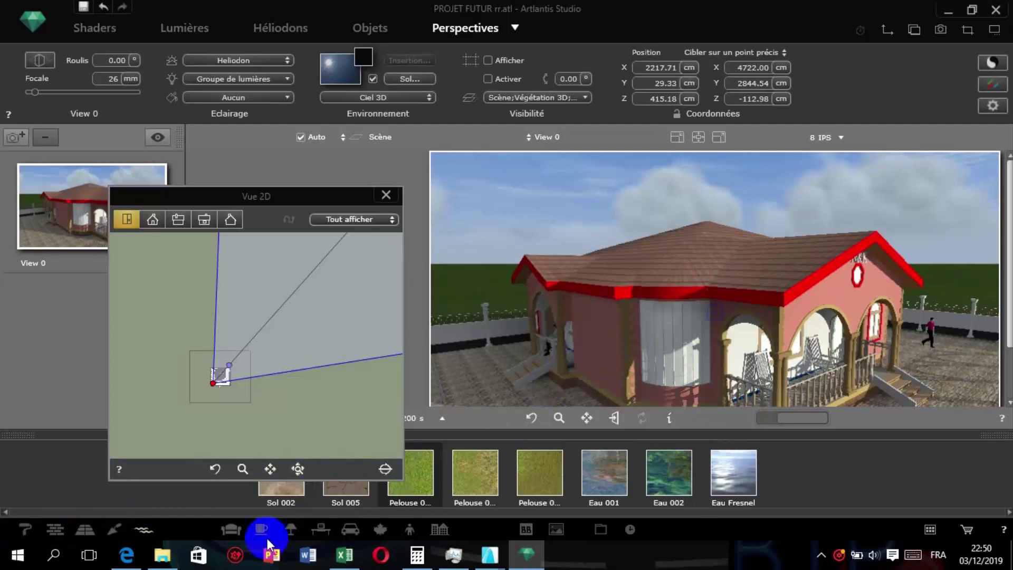
pyautogui.moveTo(268, 544); pyautogui.dragTo(590, 342)
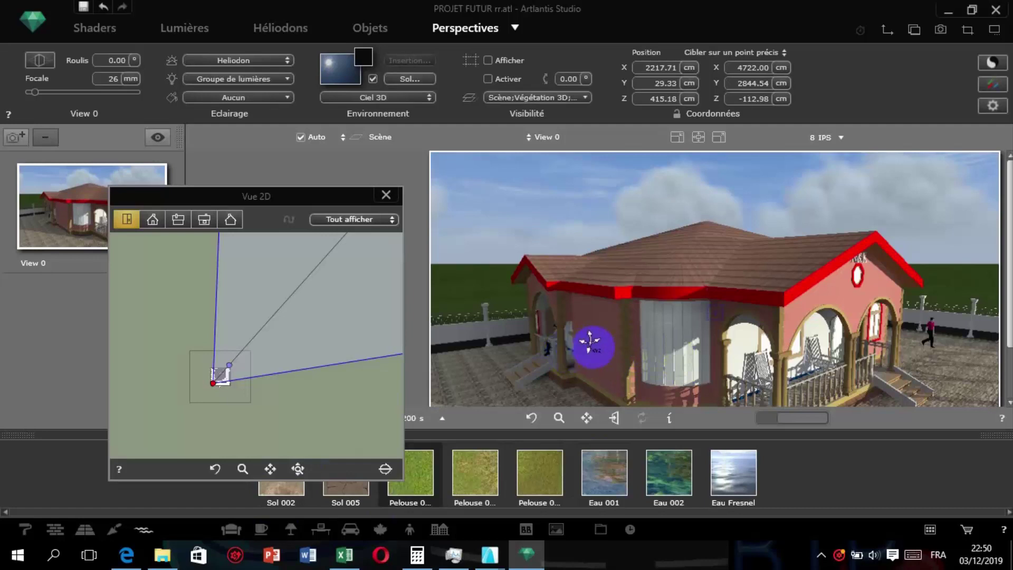
pyautogui.click(85, 529)
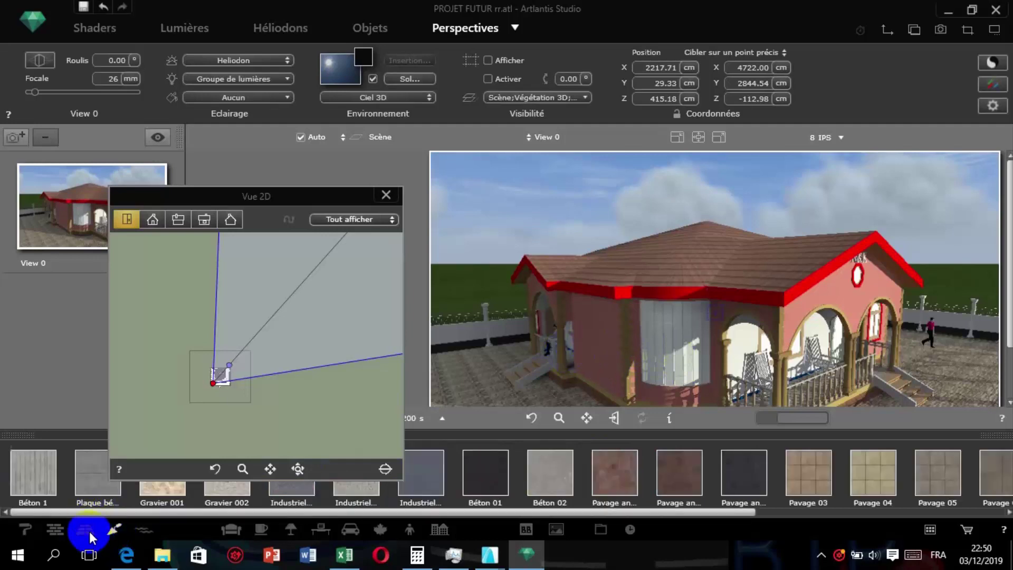
pyautogui.click(85, 529)
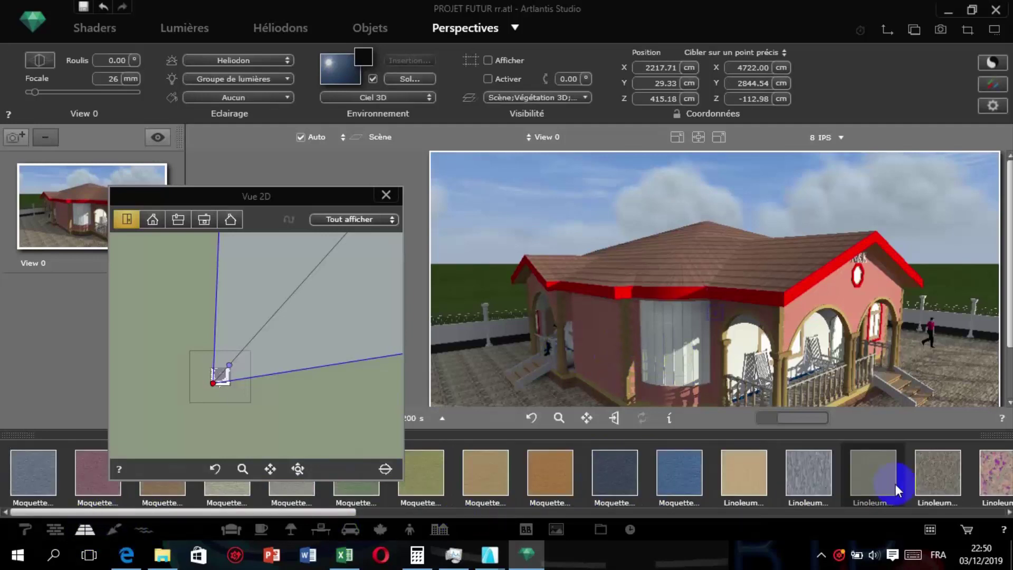
pyautogui.moveTo(895, 483); pyautogui.dragTo(597, 344)
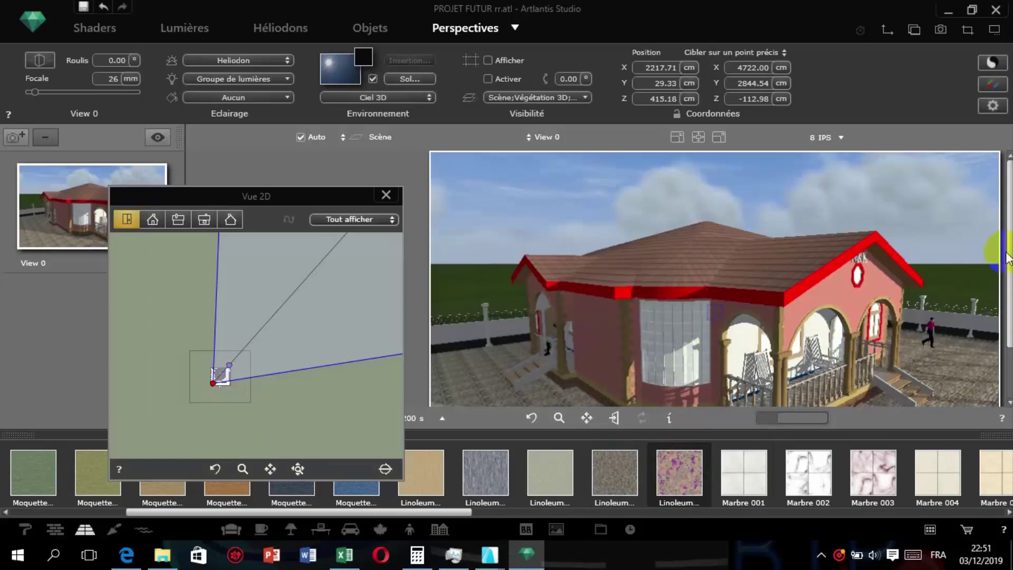
pyautogui.moveTo(1008, 248); pyautogui.dragTo(1007, 292)
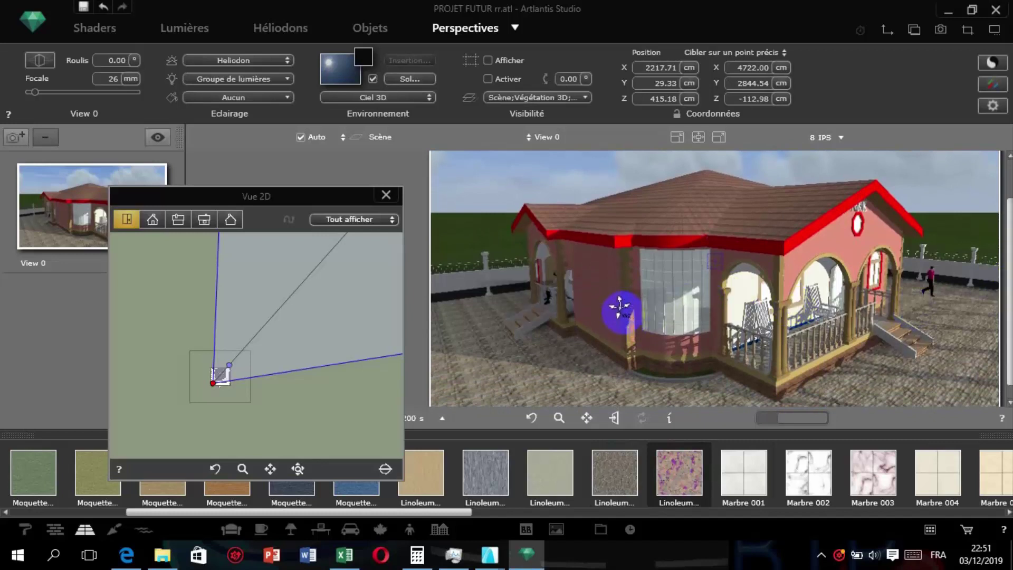
# Delete the imported texture from the walls' Enduit - Rouge nature material.
pyautogui.click(97, 29)
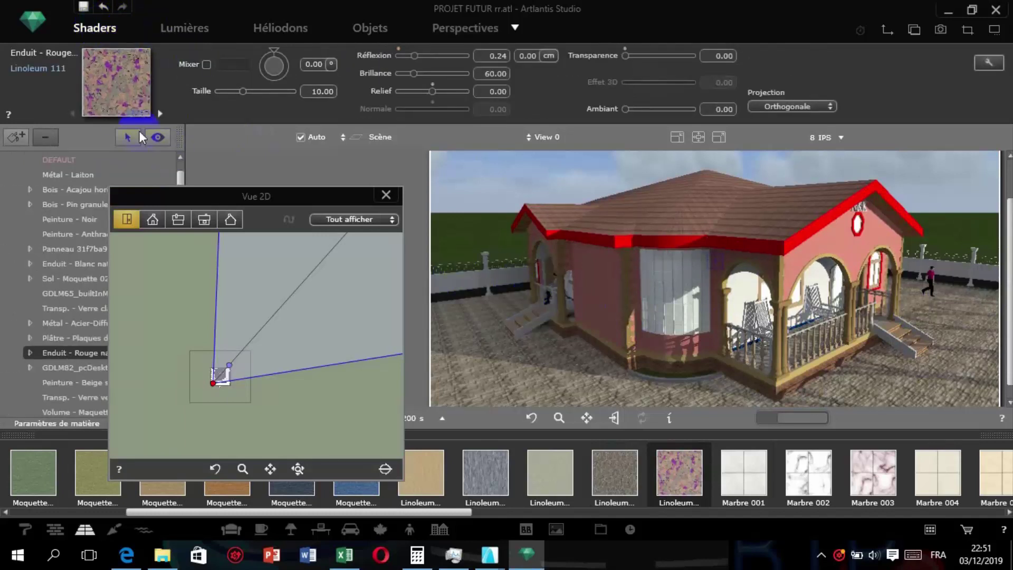
pyautogui.click(555, 287)
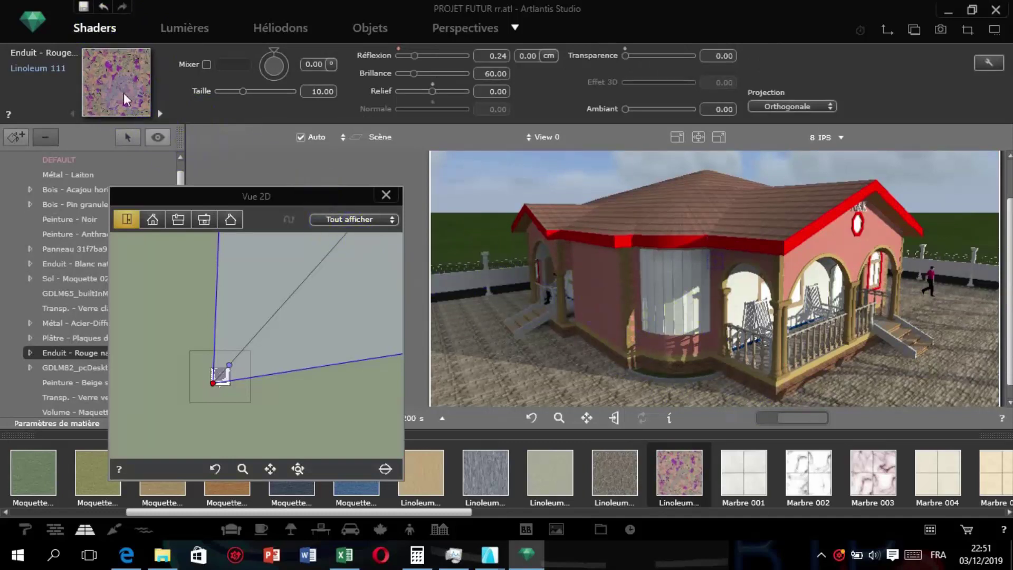
pyautogui.click(596, 299)
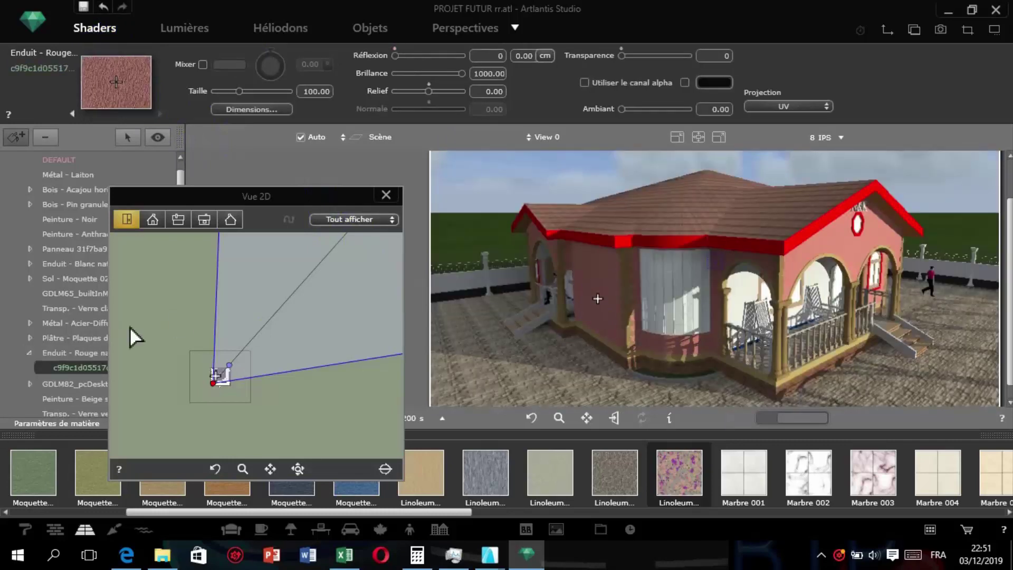
pyautogui.moveTo(191, 198); pyautogui.dragTo(294, 165)
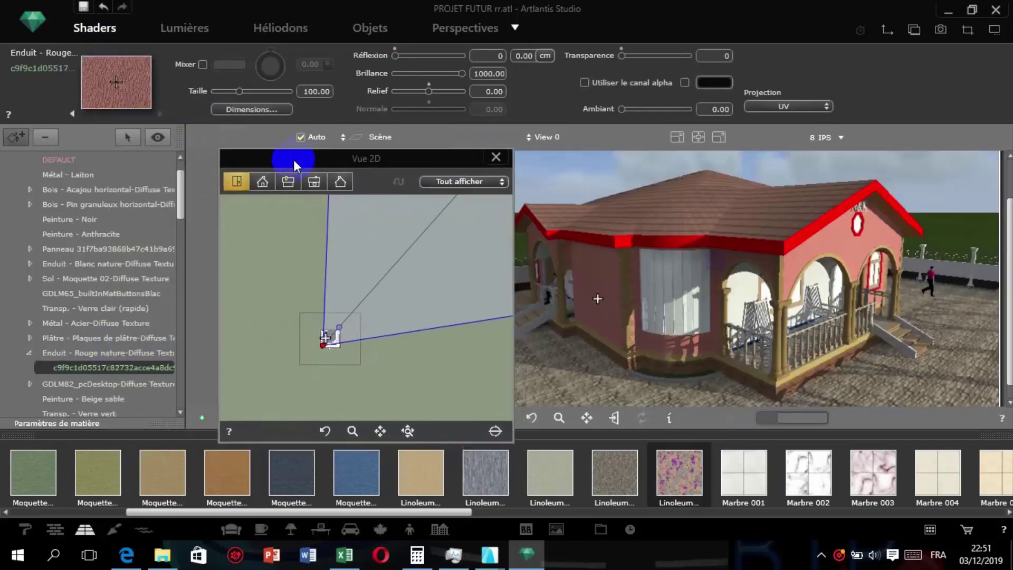
pyautogui.rightClick(90, 366)
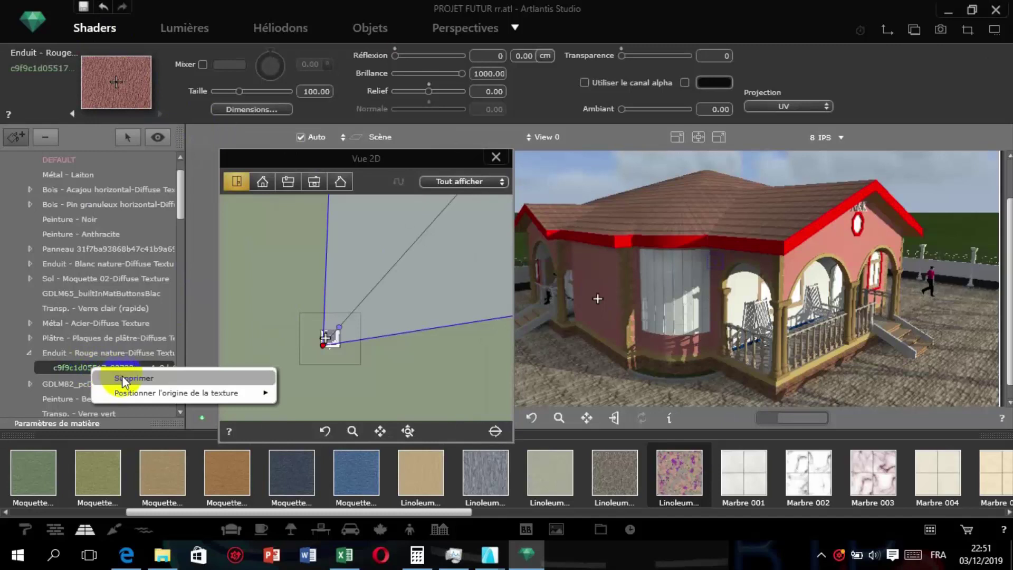
pyautogui.click(589, 300)
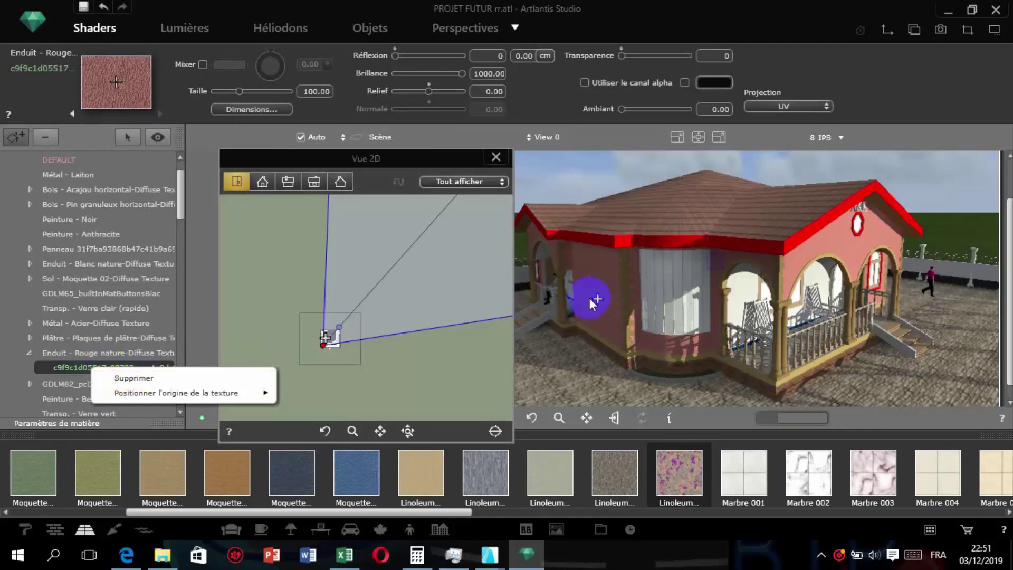
pyautogui.rightClick(597, 298)
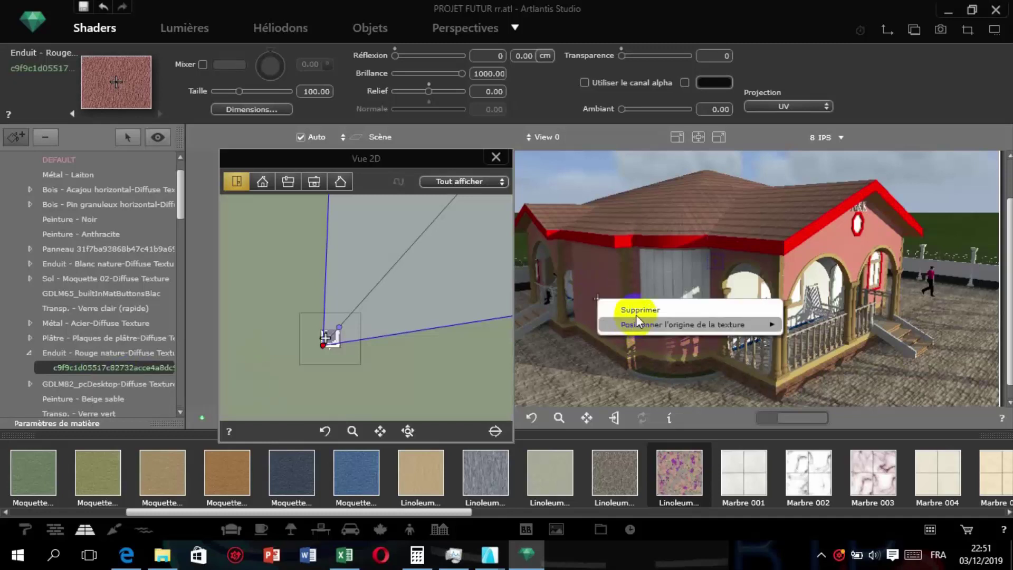
pyautogui.click(612, 310)
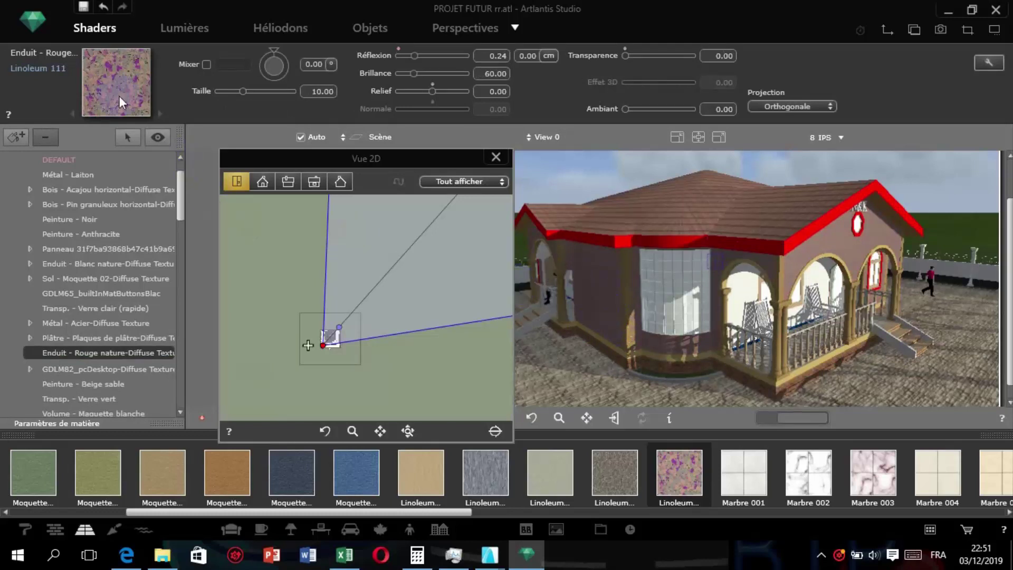
# Replace the outer walls' shader with Linoleum 001.
pyautogui.moveTo(573, 276)
pyautogui.mouseDown()
pyautogui.moveTo(623, 299)
pyautogui.moveTo(597, 288)
pyautogui.moveTo(611, 301)
pyautogui.moveTo(606, 317)
pyautogui.mouseUp()
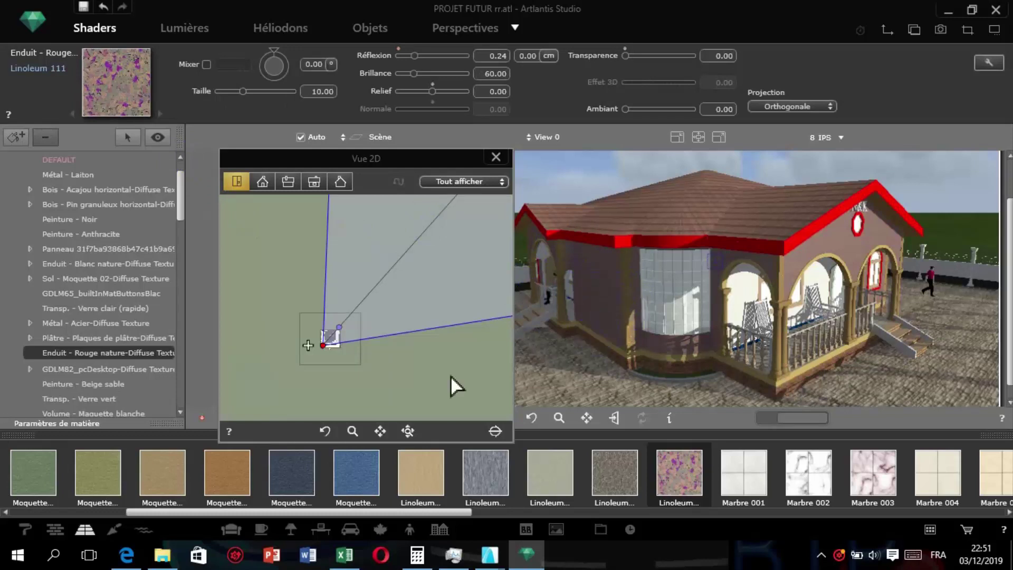
pyautogui.click(566, 339)
pyautogui.click(726, 477)
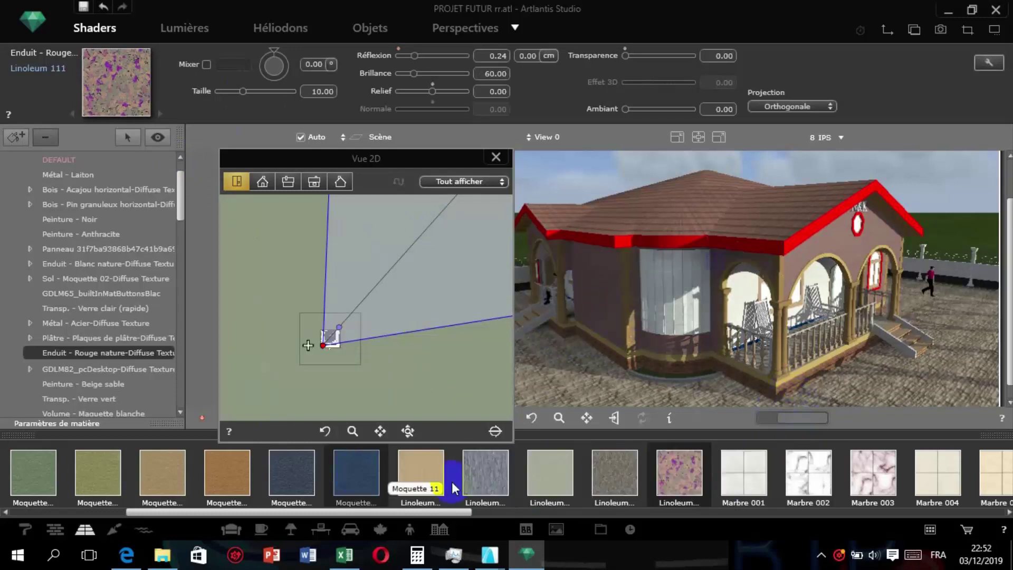
pyautogui.click(420, 478)
pyautogui.moveTo(419, 478); pyautogui.dragTo(602, 304)
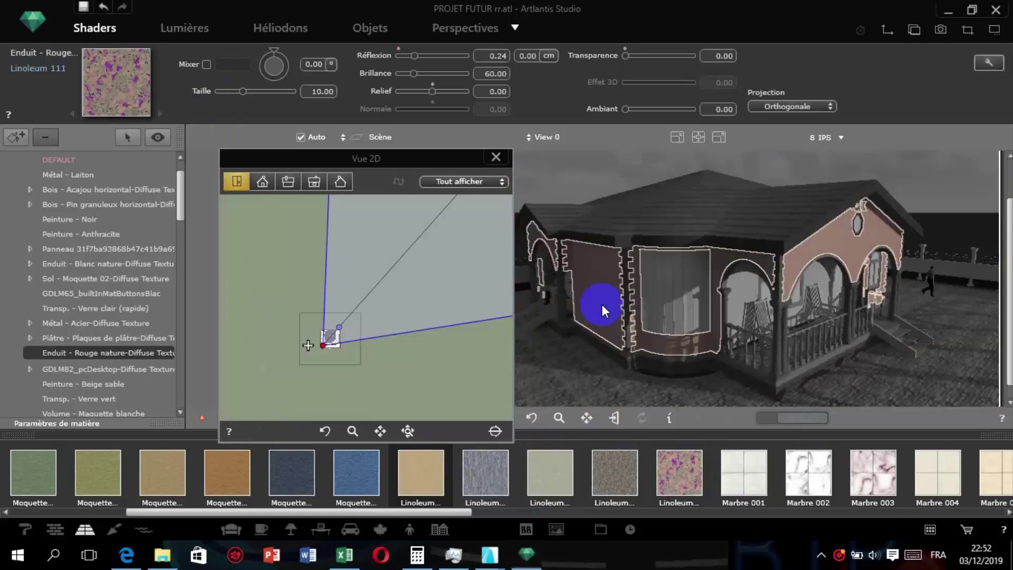
pyautogui.moveTo(486, 472); pyautogui.dragTo(647, 321)
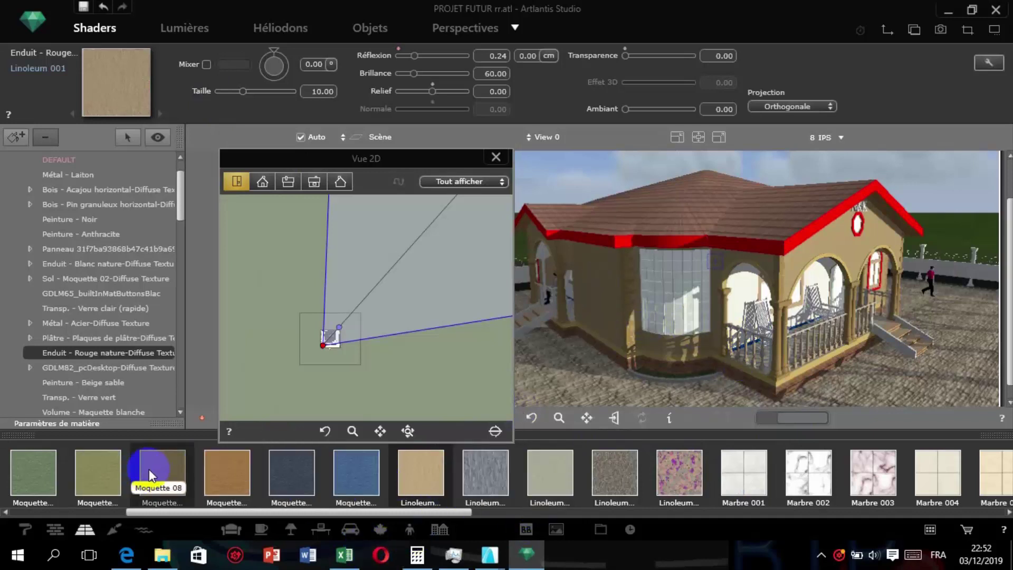
# Apply the Moquette 08 shader to the outer walls and tint it with a muted greyish mixer colour.
pyautogui.moveTo(149, 470); pyautogui.dragTo(620, 311)
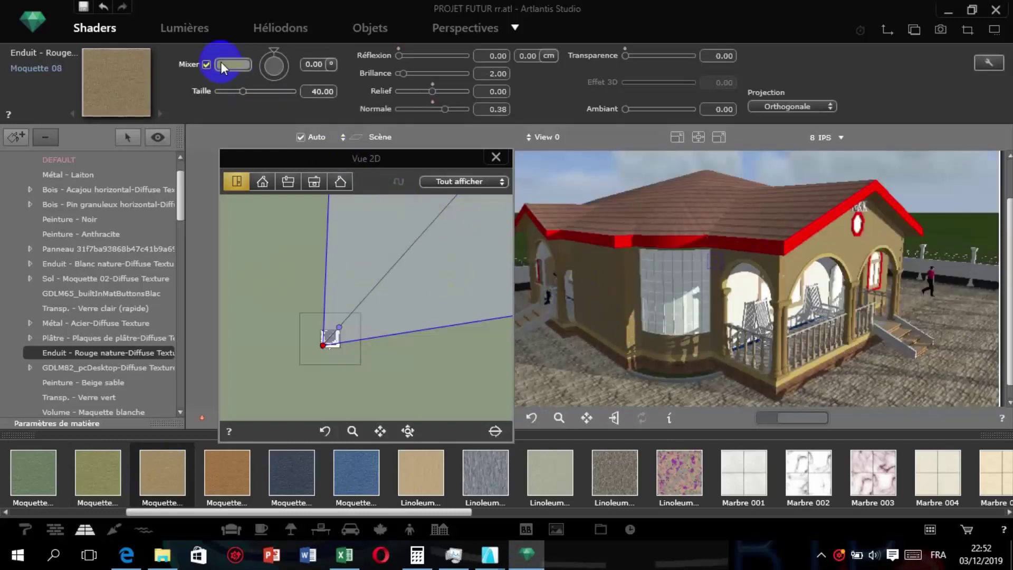
pyautogui.click(601, 290)
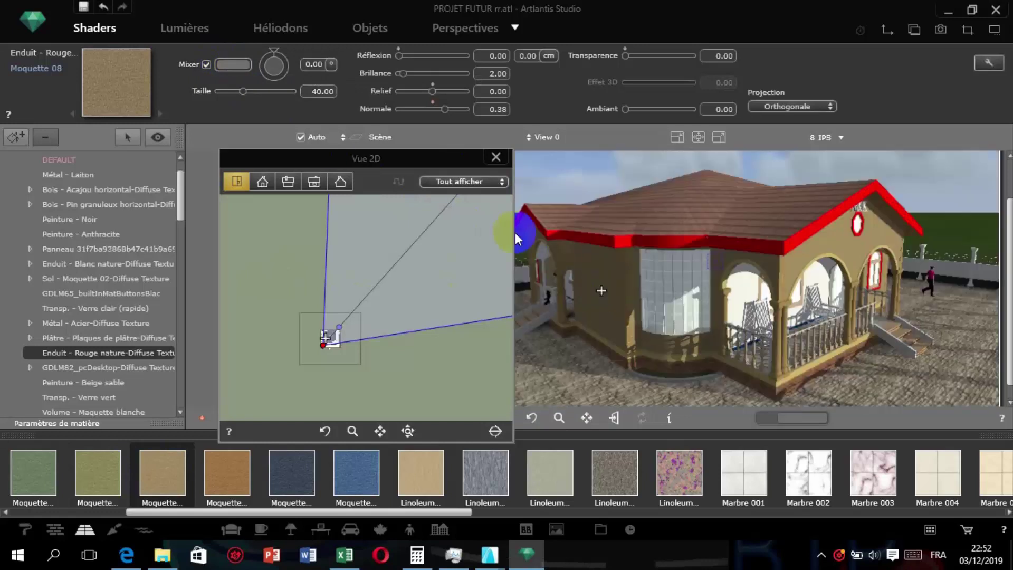
pyautogui.click(231, 64)
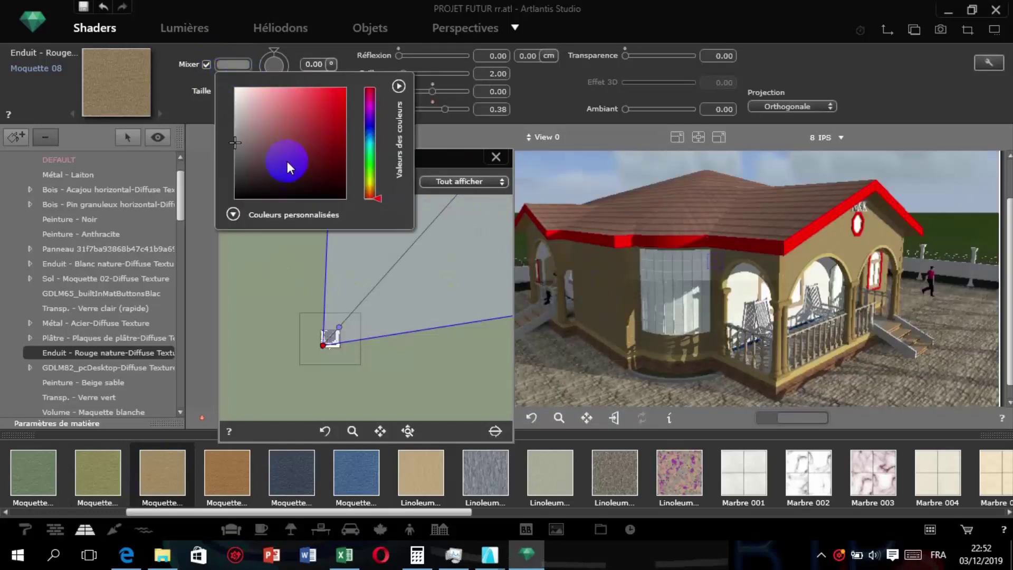
pyautogui.moveTo(236, 142); pyautogui.dragTo(300, 154)
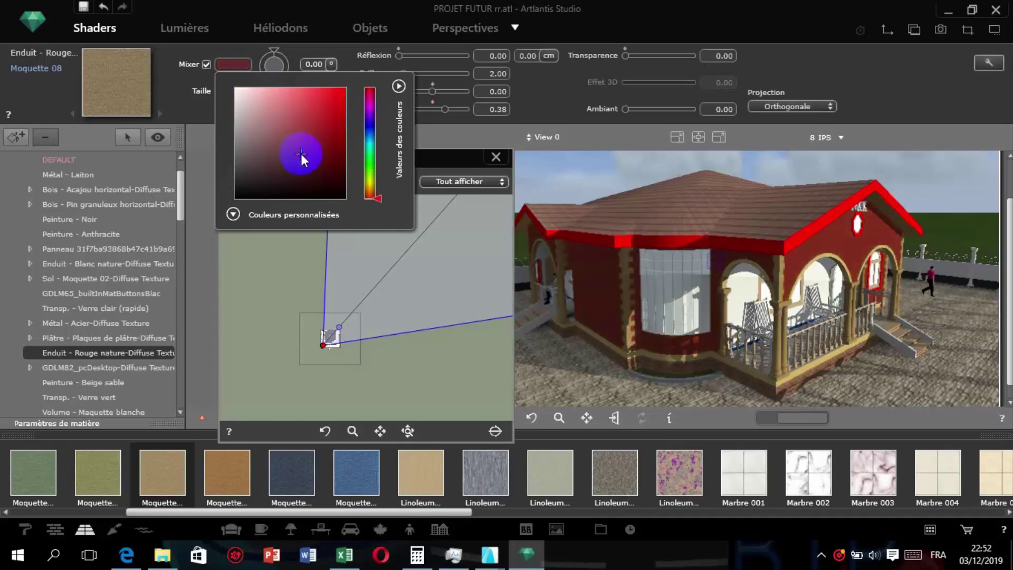
pyautogui.moveTo(373, 196)
pyautogui.mouseDown()
pyautogui.moveTo(374, 153)
pyautogui.moveTo(373, 189)
pyautogui.mouseUp()
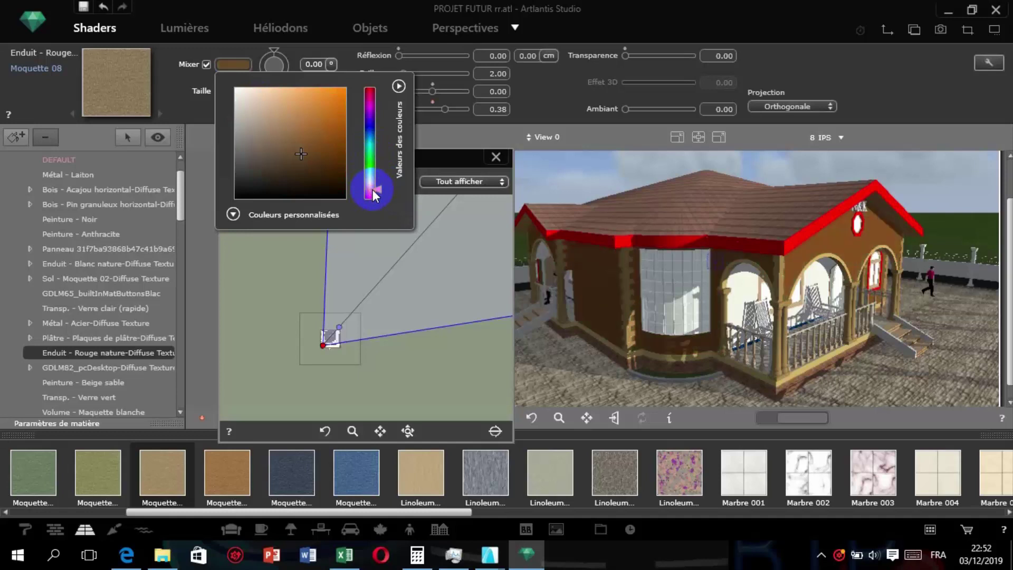
pyautogui.moveTo(293, 169); pyautogui.dragTo(251, 144)
# Apply the Verre lumineux plan shader to the Transp. - Verre clair (rapide) glass of the bay window.
pyautogui.click(706, 270)
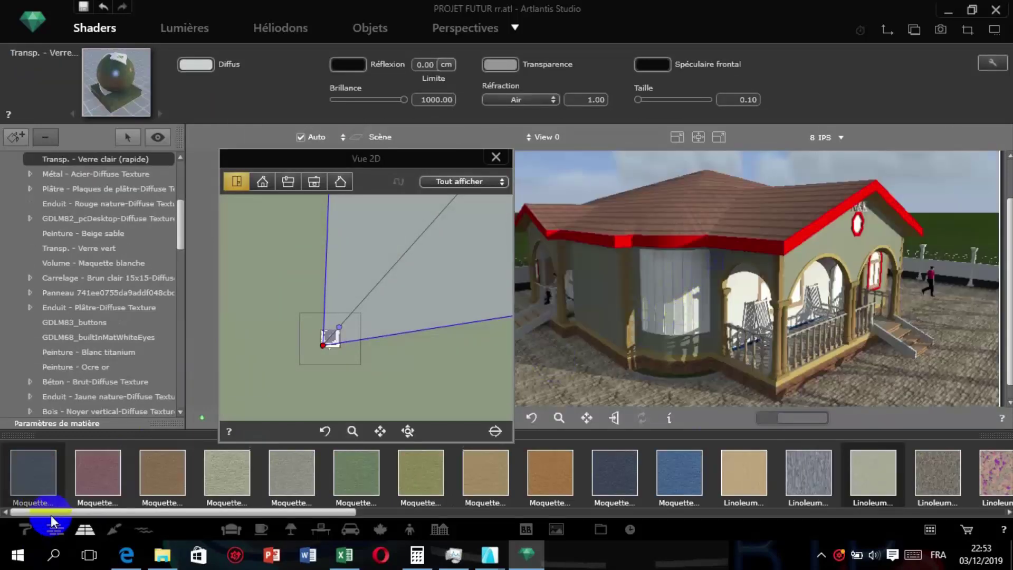
pyautogui.click(26, 527)
pyautogui.scroll(-6, 705, 473)
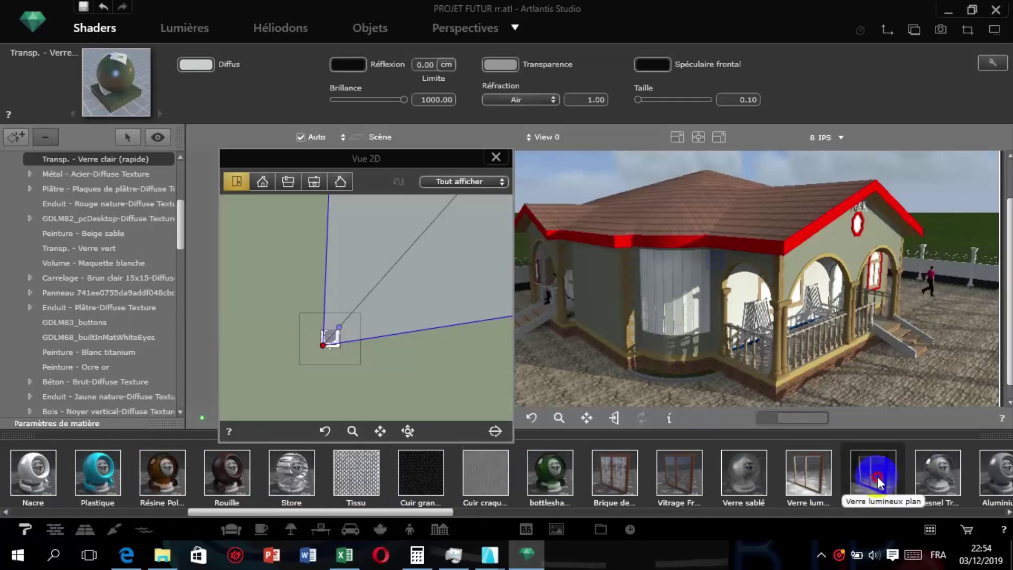
pyautogui.moveTo(870, 475); pyautogui.dragTo(679, 286)
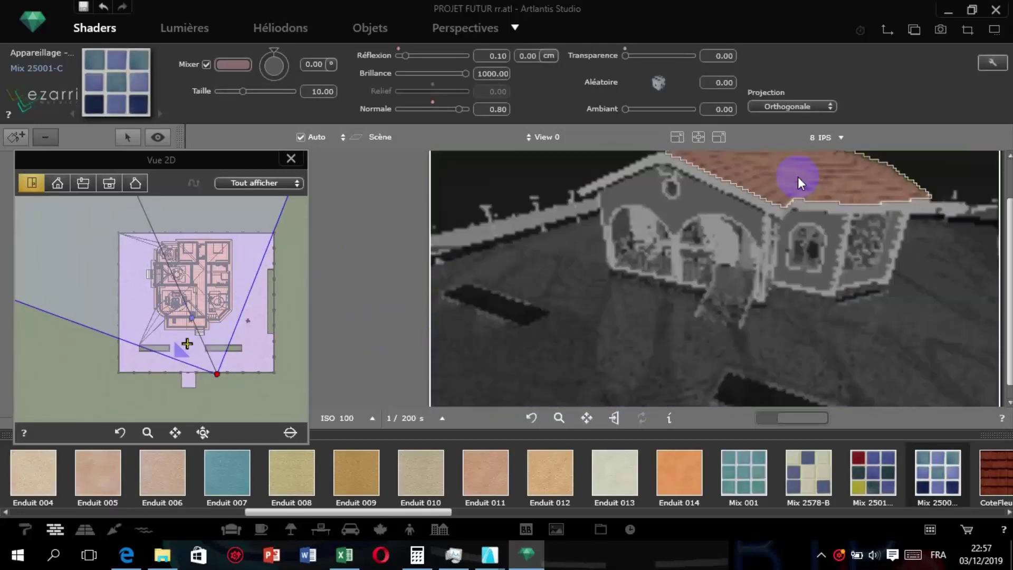
# Delete the imported tile texture from the roof's Toit - Tuiles material.
pyautogui.click(798, 177)
pyautogui.rightClick(797, 177)
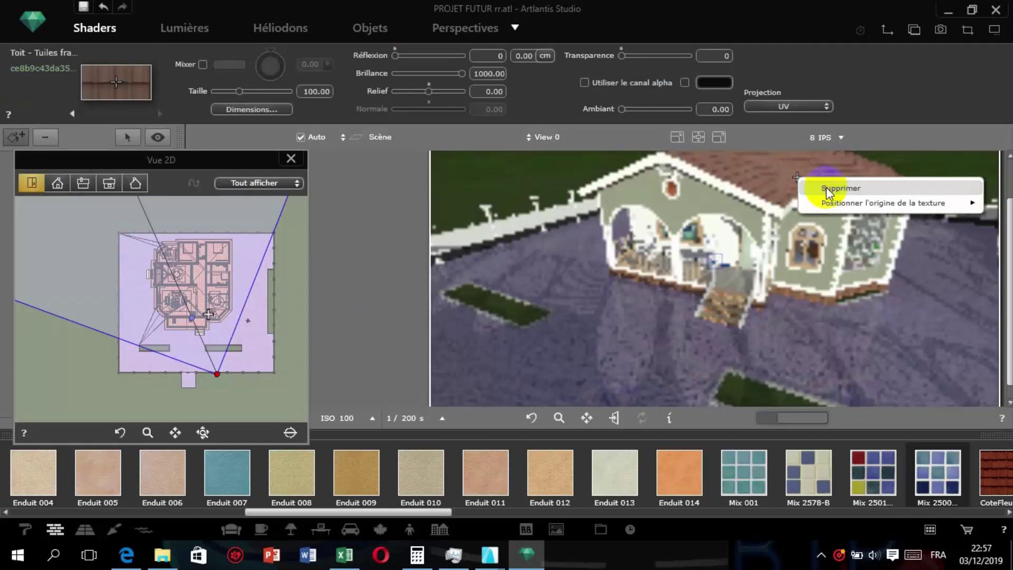
pyautogui.click(840, 189)
# Apply the CoteFleurie 02 roofing shader to the house's roof.
pyautogui.click(644, 369)
pyautogui.click(60, 534)
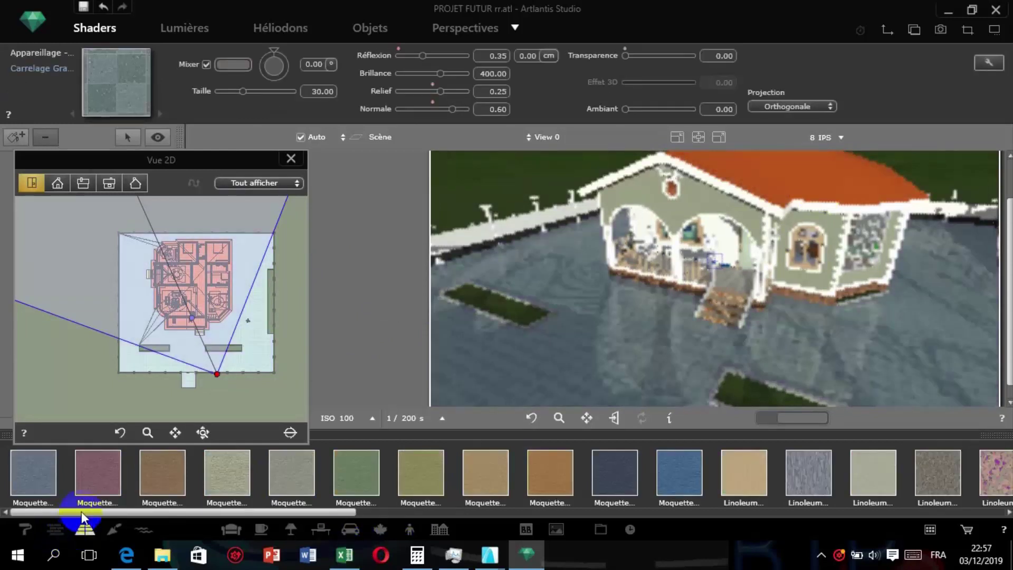
pyautogui.scroll(-8, 152, 467)
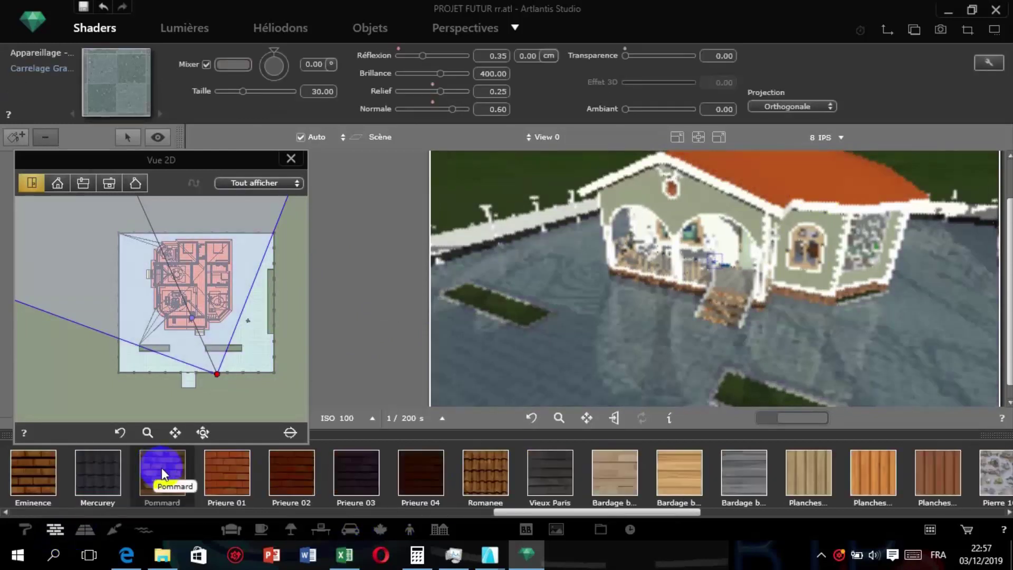
pyautogui.scroll(4, 137, 475)
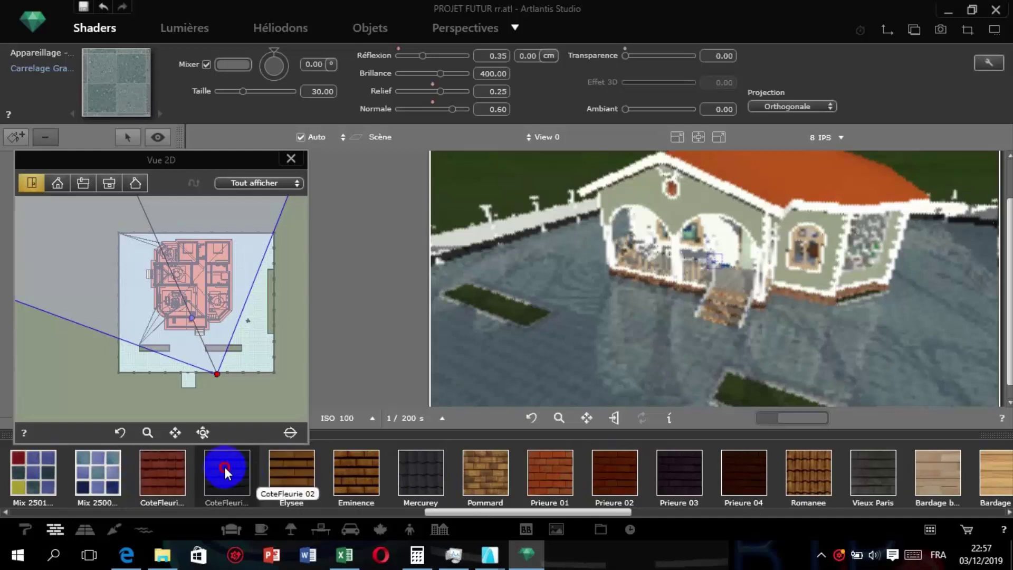
pyautogui.moveTo(226, 471); pyautogui.dragTo(831, 176)
# Move the View 0 camera in plan to the plot's front-right corner, facing the bay window, and enable the plan view's section plane.
pyautogui.scroll(3, 117, 277)
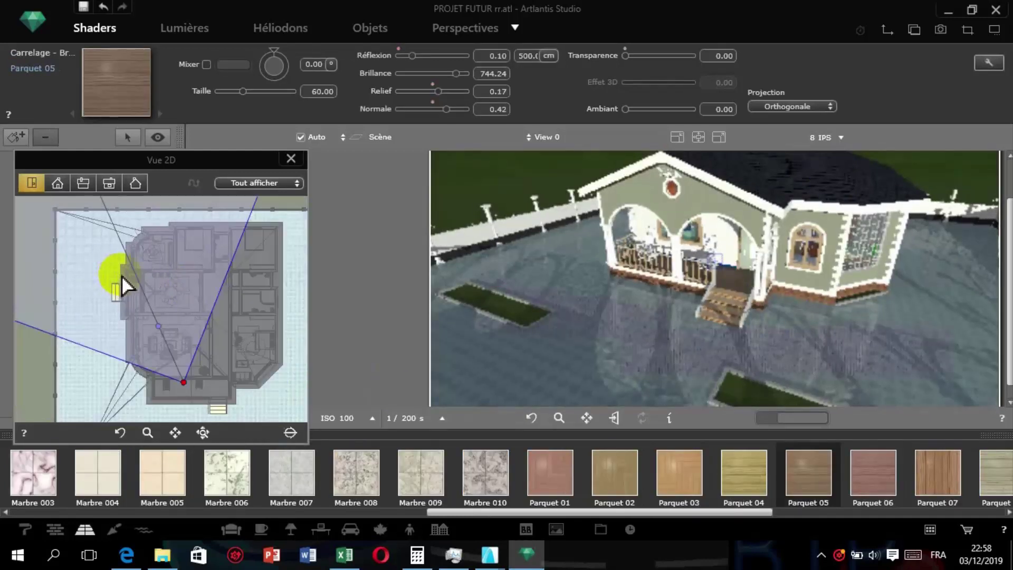
pyautogui.scroll(-3, 122, 278)
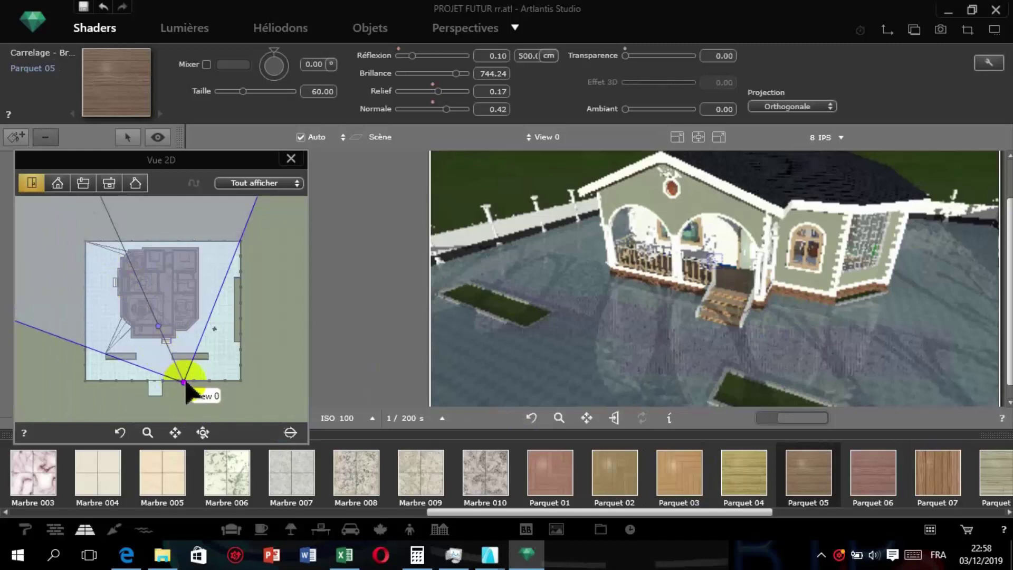
pyautogui.moveTo(185, 384); pyautogui.dragTo(172, 314)
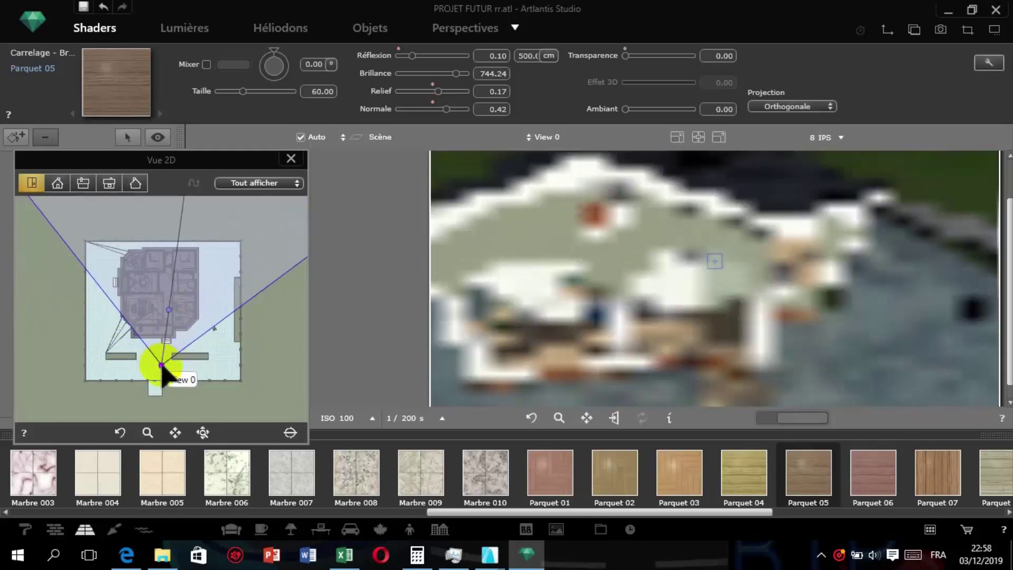
pyautogui.moveTo(162, 367)
pyautogui.mouseDown()
pyautogui.moveTo(223, 380)
pyautogui.moveTo(229, 373)
pyautogui.mouseUp()
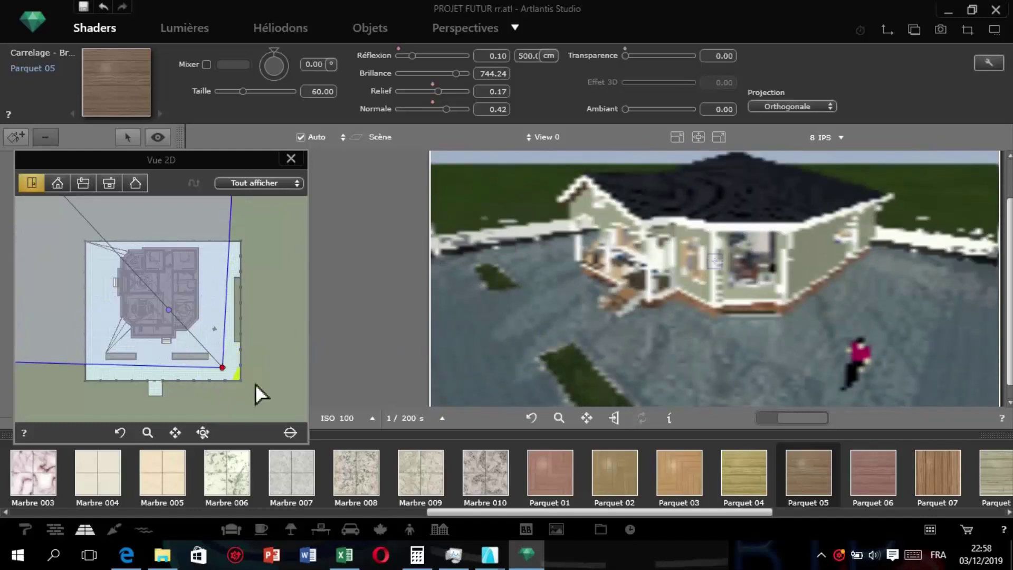
pyautogui.moveTo(222, 368); pyautogui.dragTo(222, 368)
pyautogui.click(291, 432)
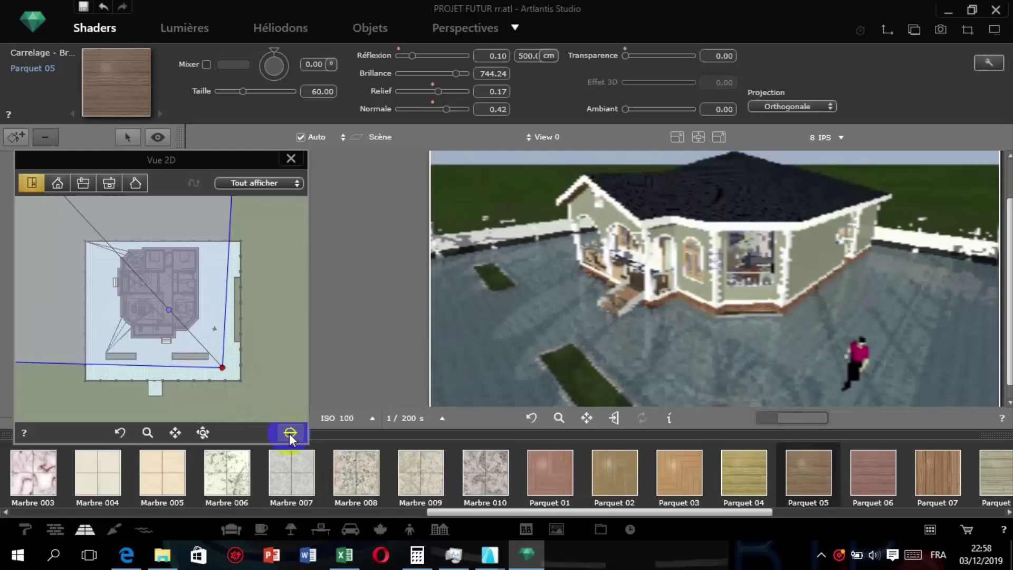
pyautogui.click(290, 433)
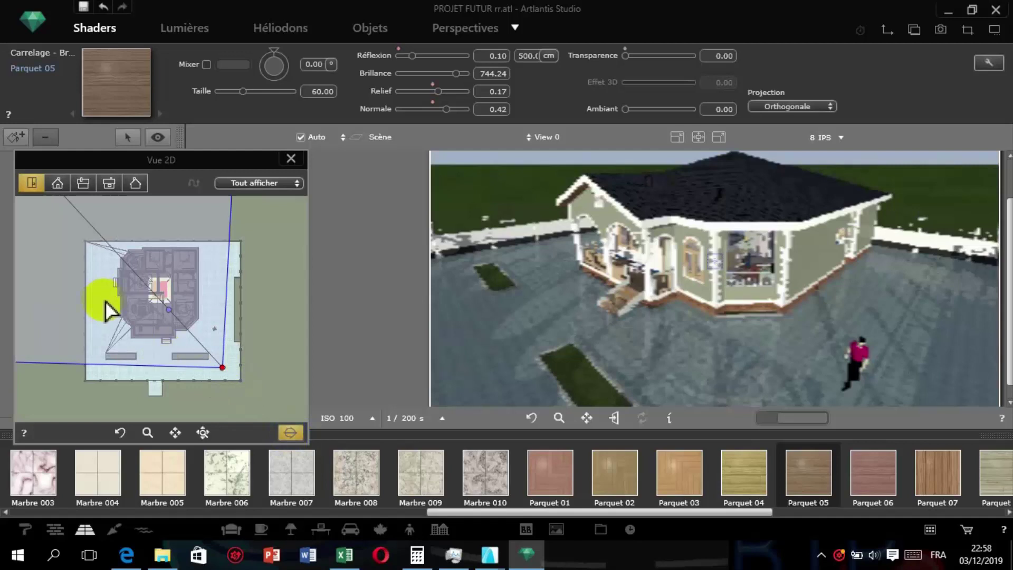
# Pull the View 0 camera back and lower it to a height of about 362 cm, framing the house, yard and sky.
pyautogui.scroll(5, 106, 305)
pyautogui.scroll(-3, 106, 305)
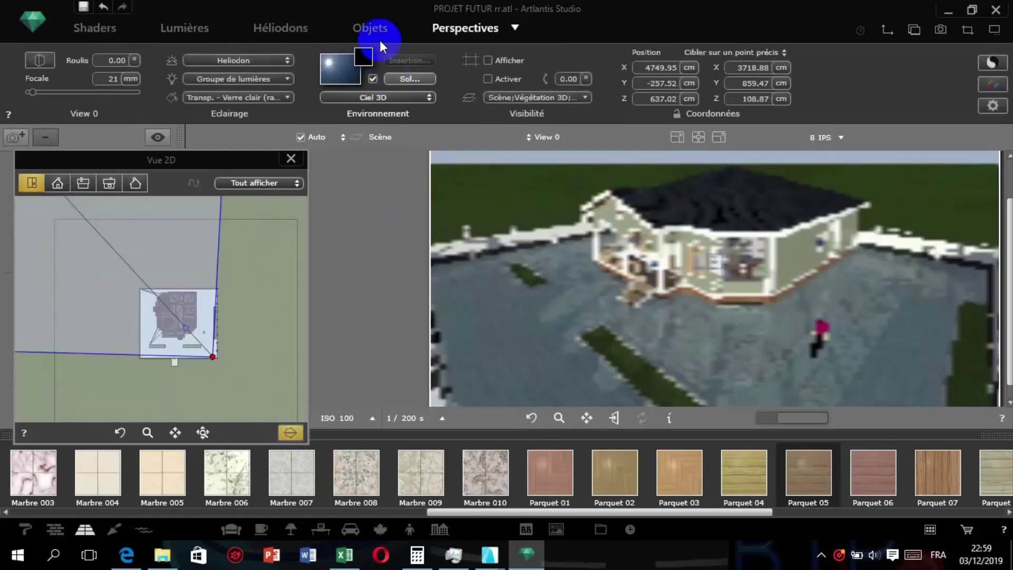
pyautogui.click(379, 26)
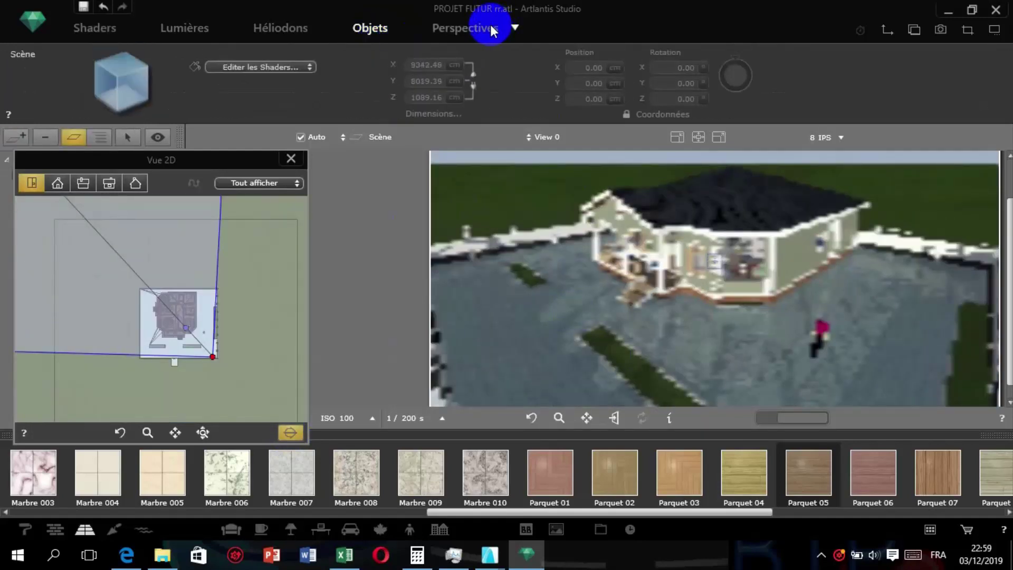
pyautogui.click(612, 307)
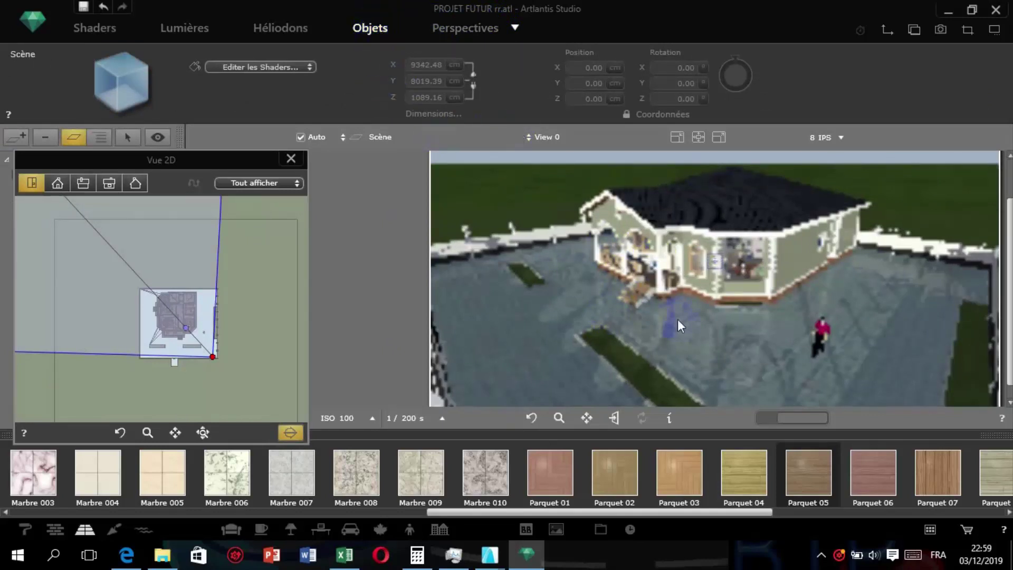
pyautogui.doubleClick(639, 343)
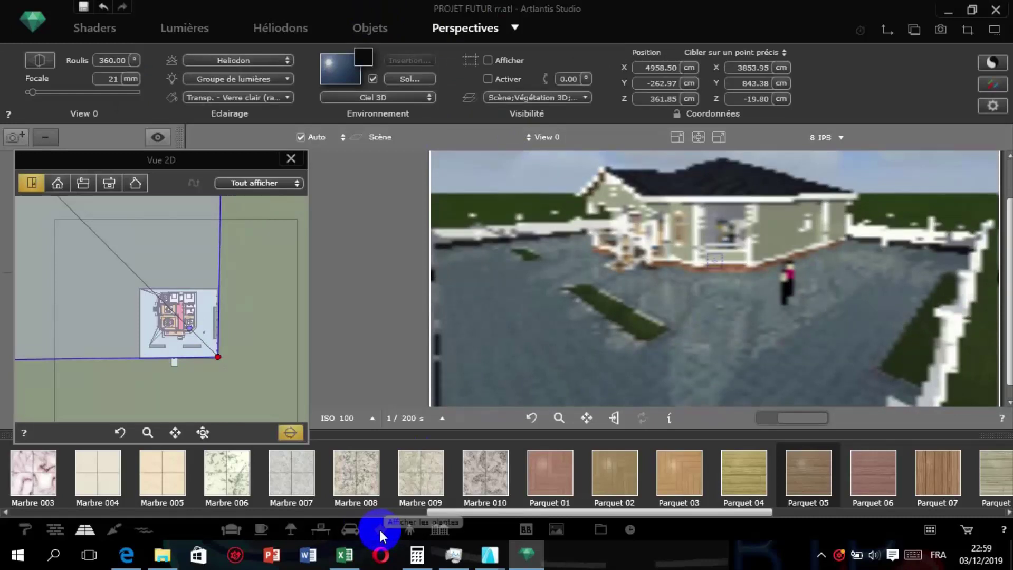
# Place a Coco Nucifera 350 palm at the near end of the planting bed in front of the house.
pyautogui.click(380, 529)
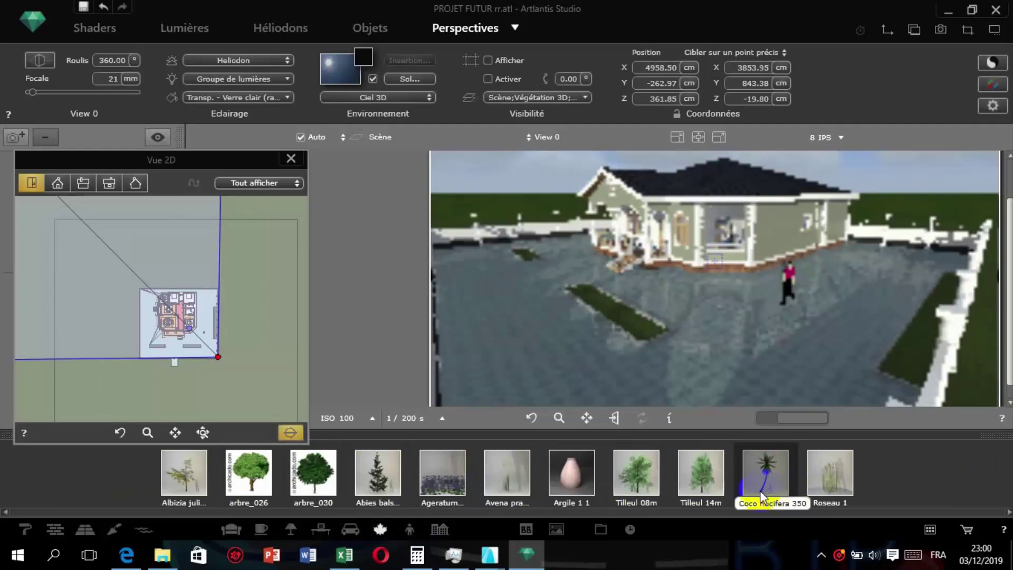
pyautogui.moveTo(765, 490); pyautogui.dragTo(642, 327)
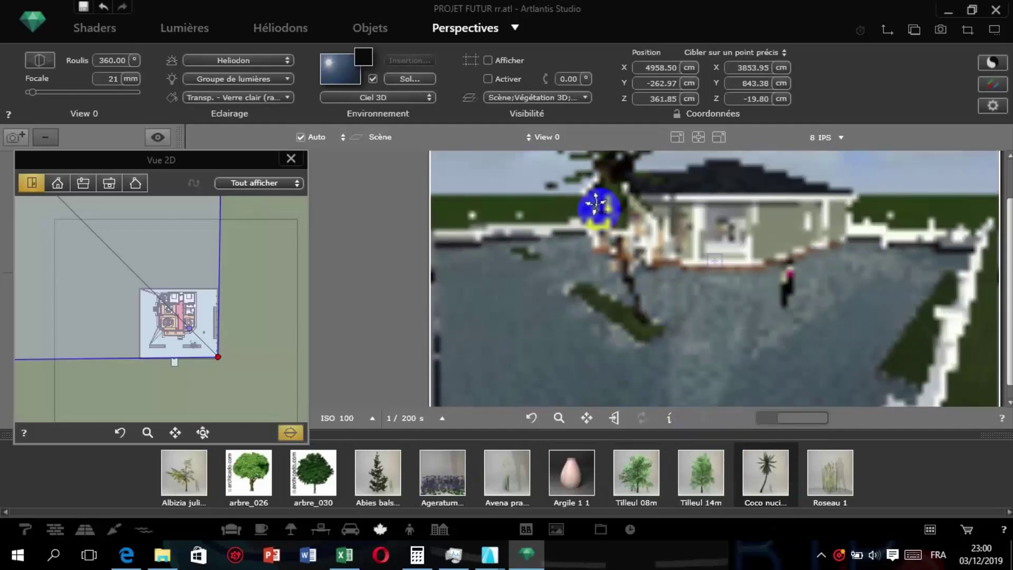
pyautogui.moveTo(632, 285); pyautogui.dragTo(607, 288)
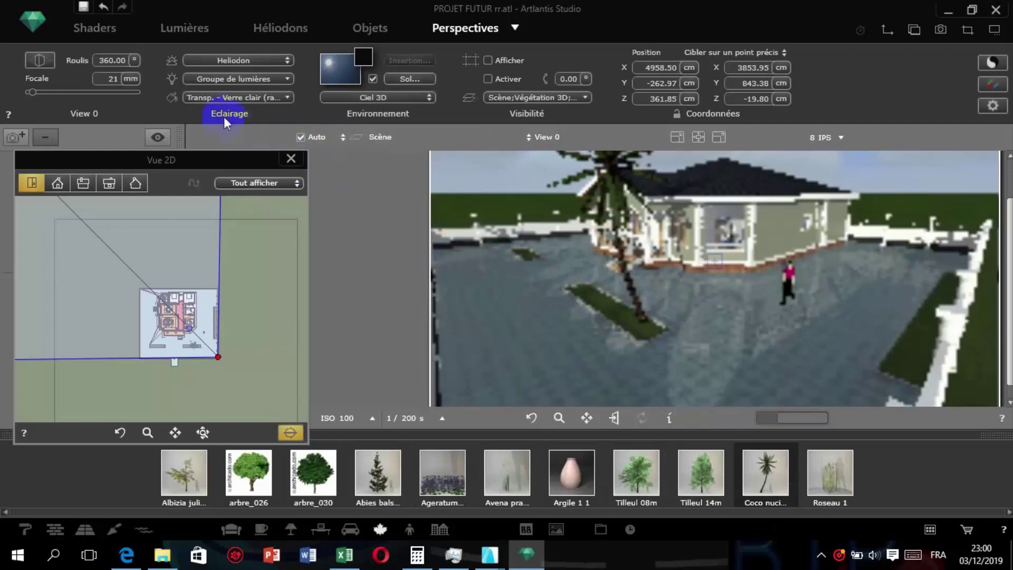
# Rotate the placed palm to about 86.76° around Z and reduce its height to about 375.63 cm.
pyautogui.click(378, 24)
pyautogui.click(620, 293)
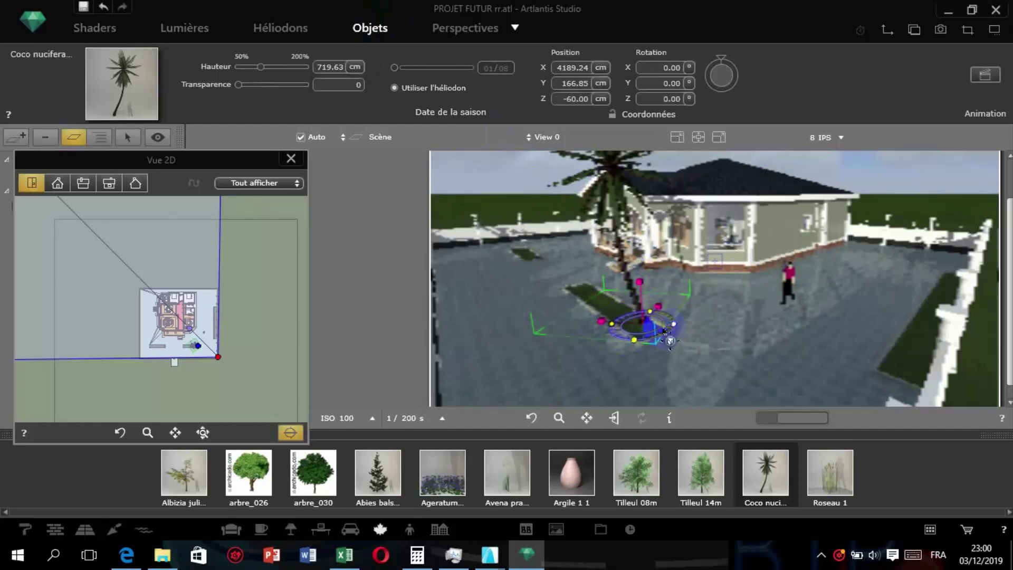
pyautogui.moveTo(674, 328); pyautogui.dragTo(648, 313)
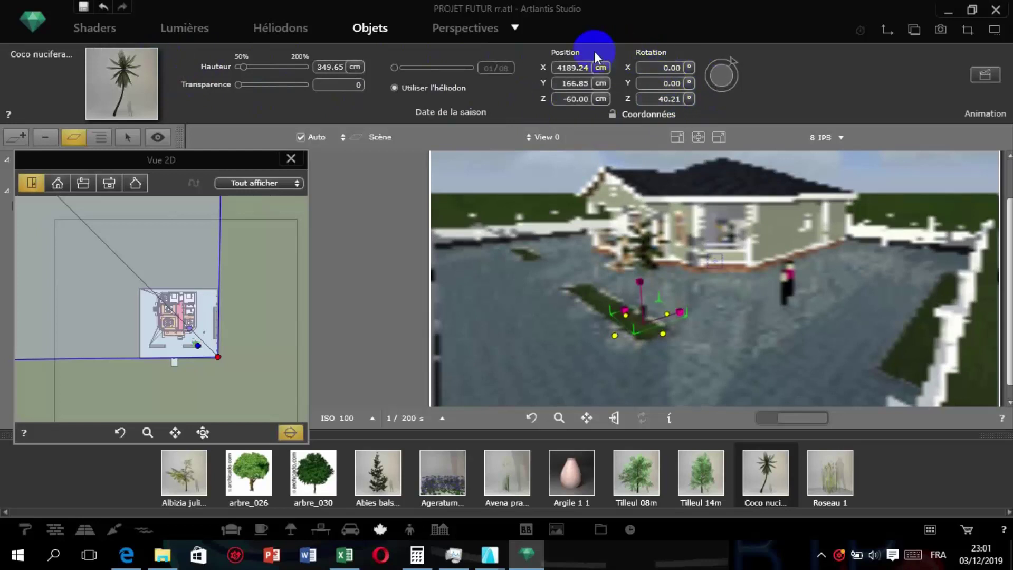
pyautogui.moveTo(728, 57); pyautogui.dragTo(729, 84)
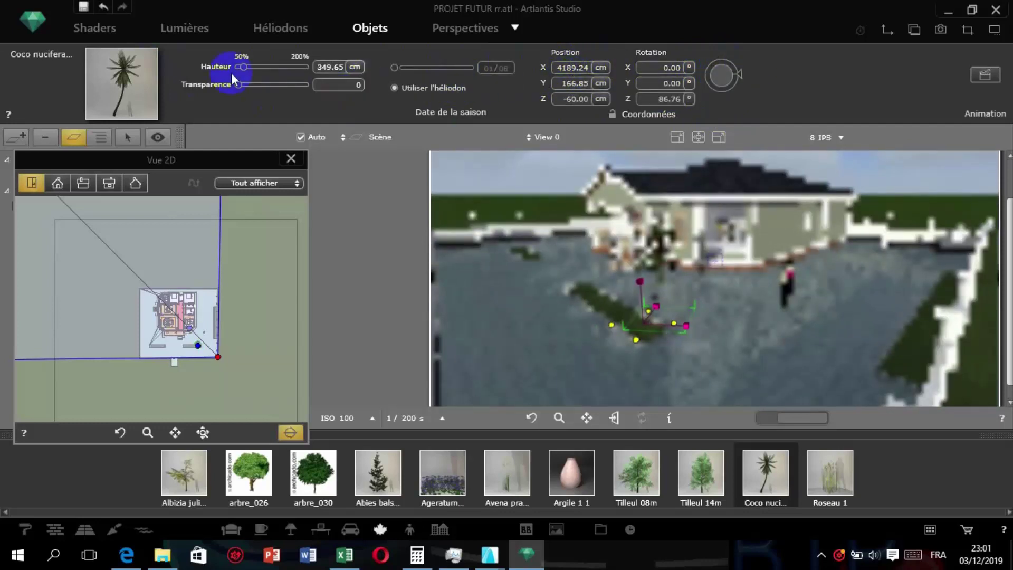
pyautogui.moveTo(249, 67)
pyautogui.mouseDown()
pyautogui.moveTo(260, 74)
pyautogui.moveTo(245, 73)
pyautogui.mouseUp()
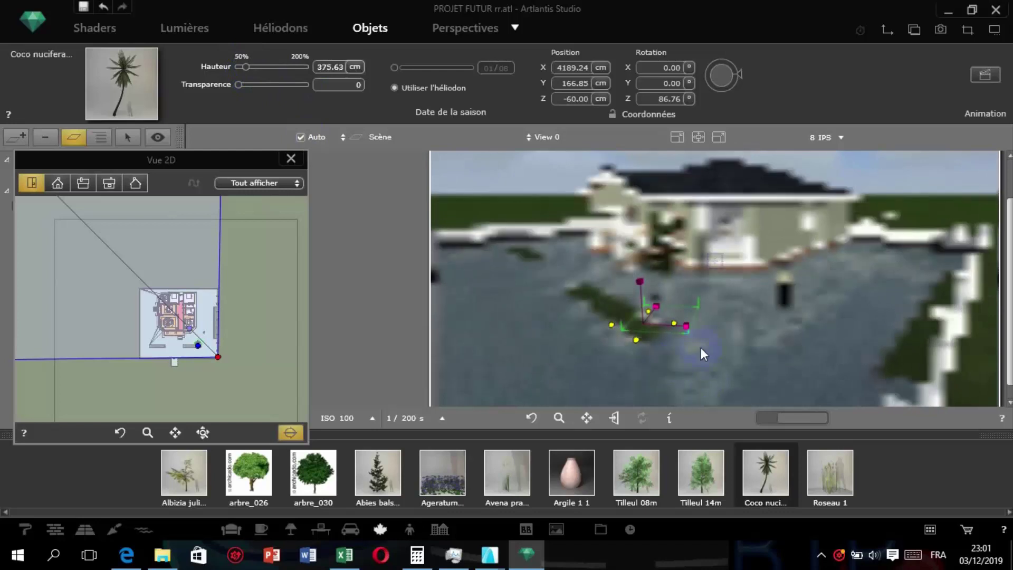
# Place a second Coco Nucifera palm at the far end of the same planting bed.
pyautogui.click(758, 485)
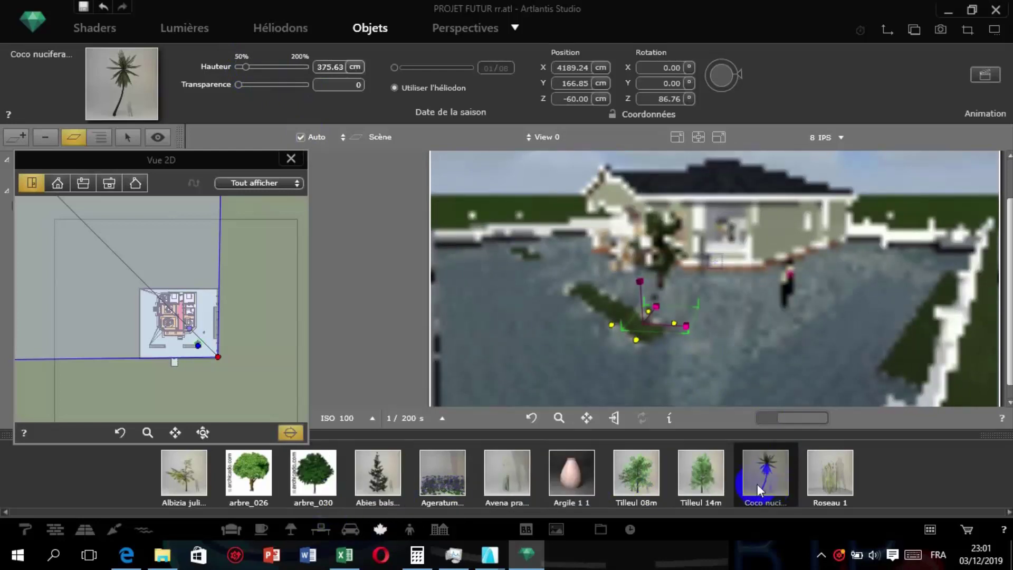
pyautogui.moveTo(761, 486); pyautogui.dragTo(595, 298)
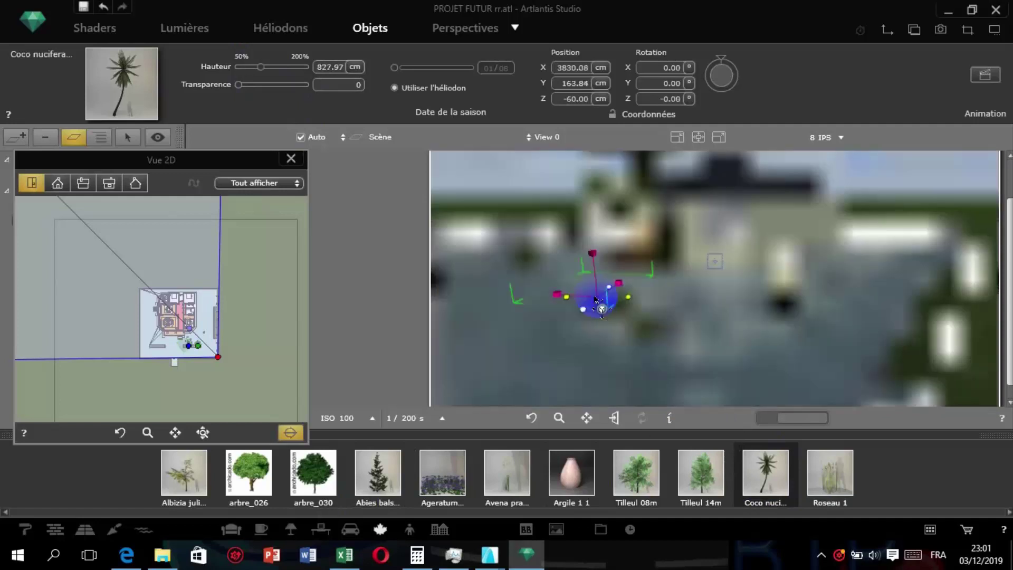
pyautogui.moveTo(1010, 314); pyautogui.dragTo(1006, 270)
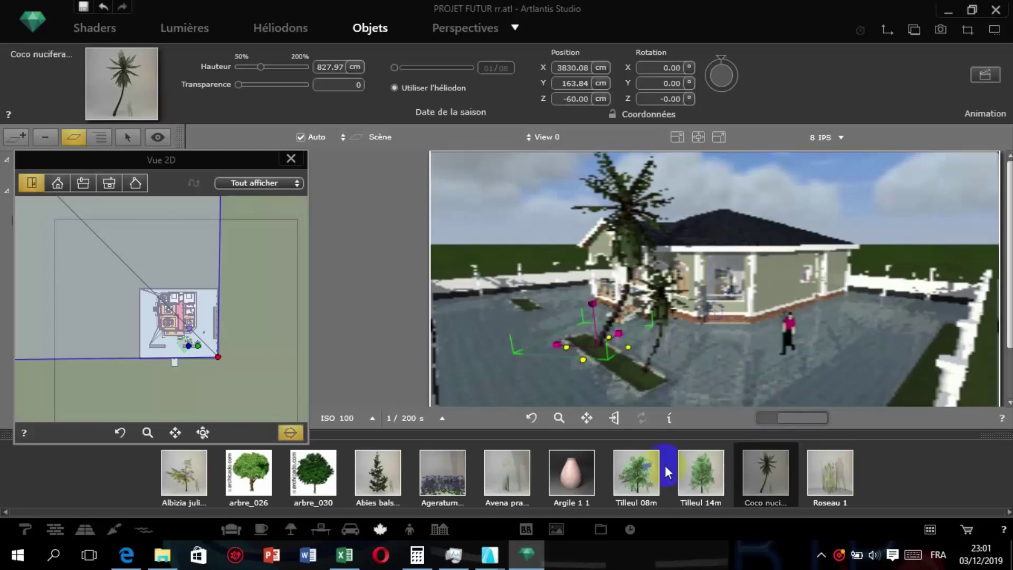
# Place the Homme-C0016 figure on the paving beside the house's side wall, behind the existing pink-shirted person.
pyautogui.click(411, 538)
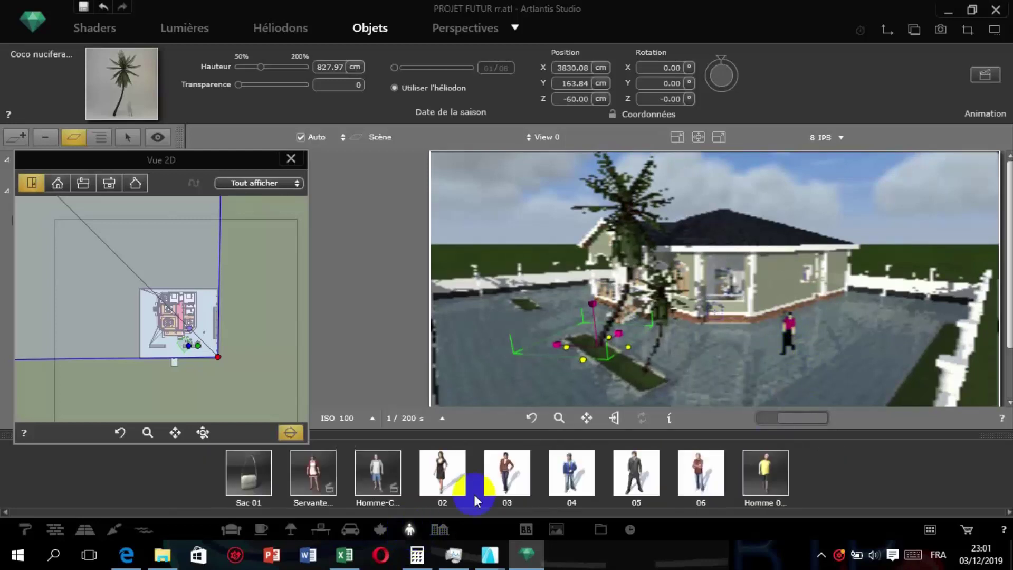
pyautogui.click(754, 474)
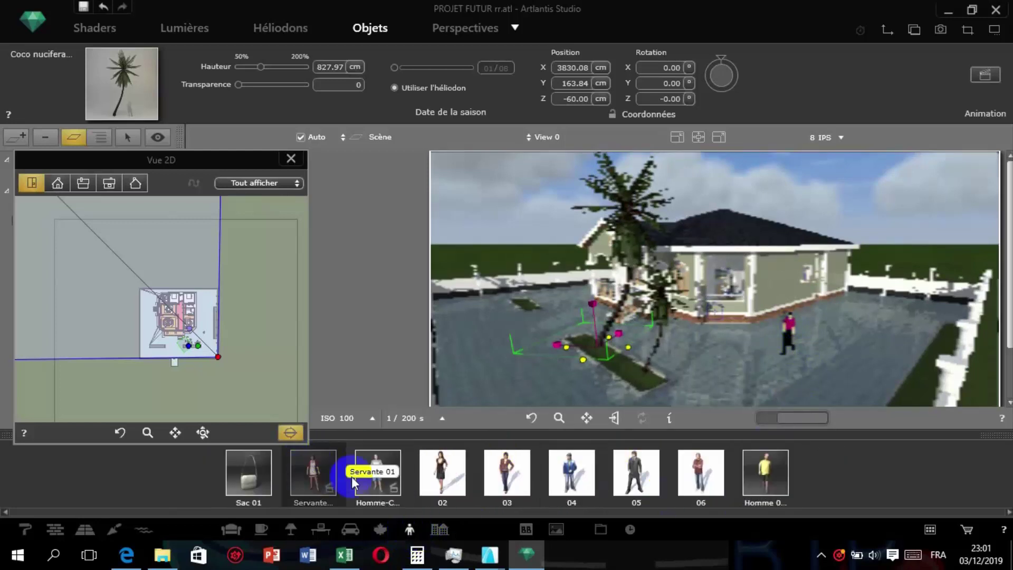
pyautogui.moveTo(382, 485); pyautogui.dragTo(838, 332)
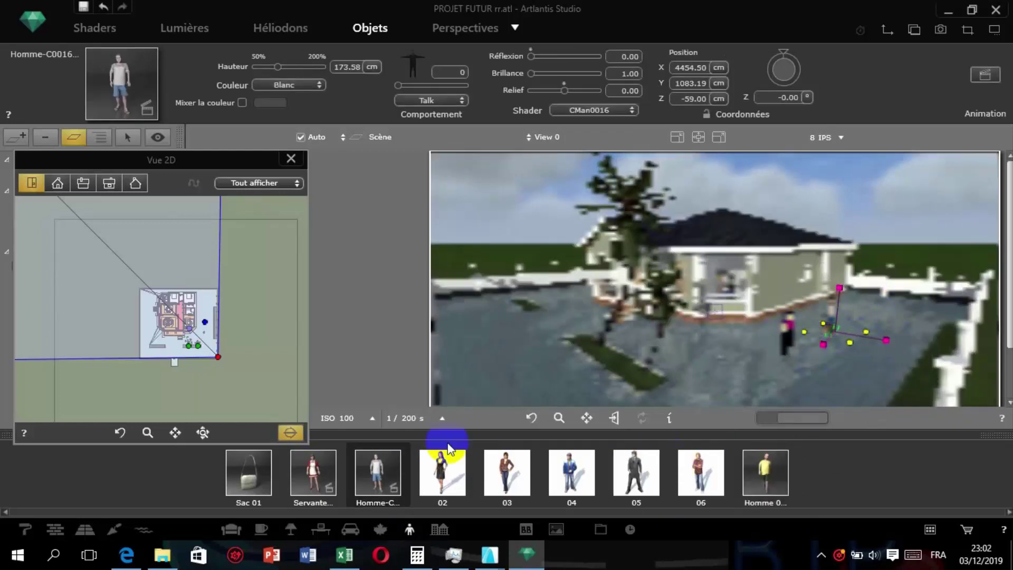
# Place the Servante 01 figure on the paving in front of the bay window.
pyautogui.moveTo(325, 492); pyautogui.dragTo(742, 356)
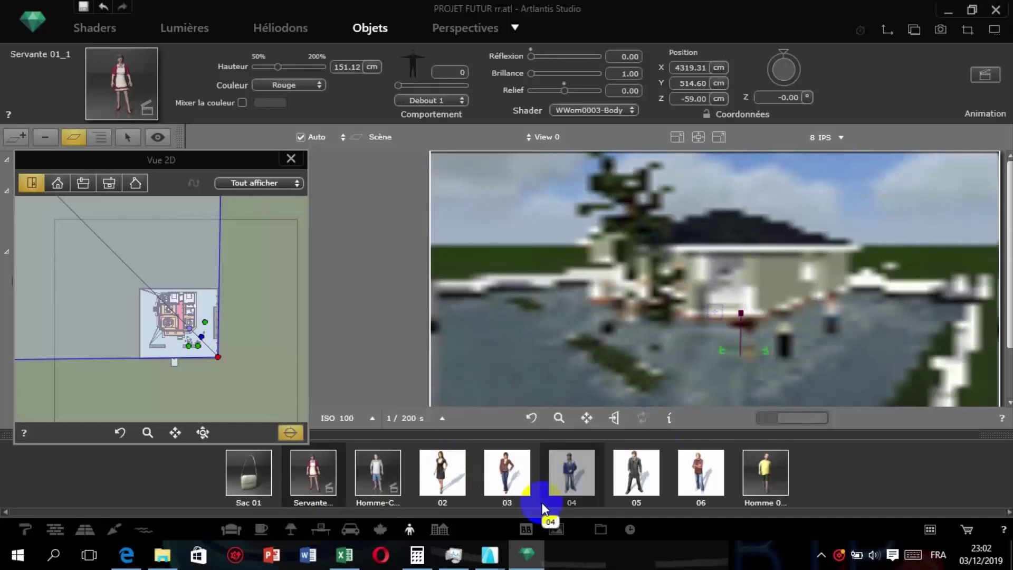
pyautogui.moveTo(543, 507); pyautogui.dragTo(876, 292)
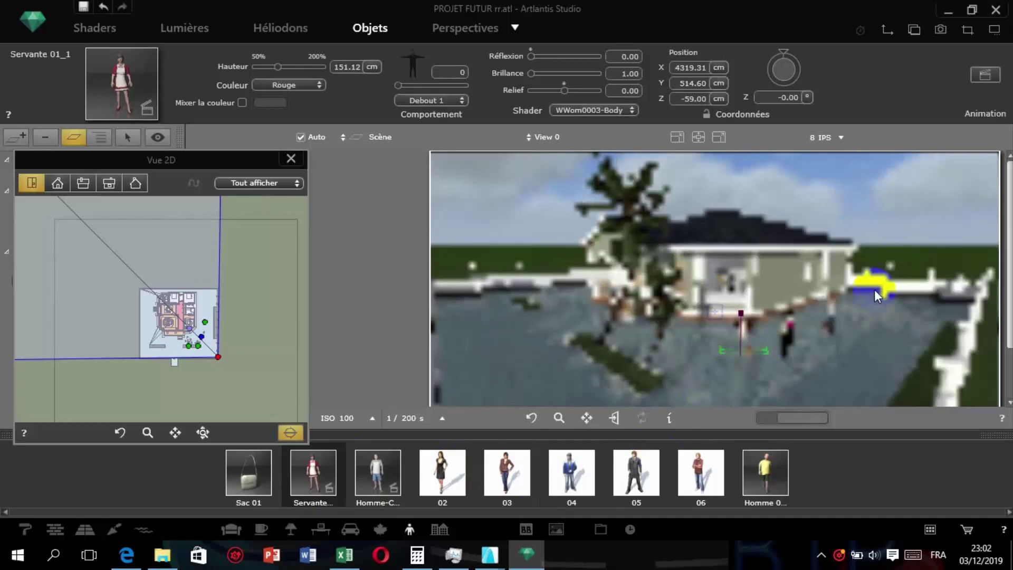
pyautogui.moveTo(791, 365); pyautogui.dragTo(770, 358)
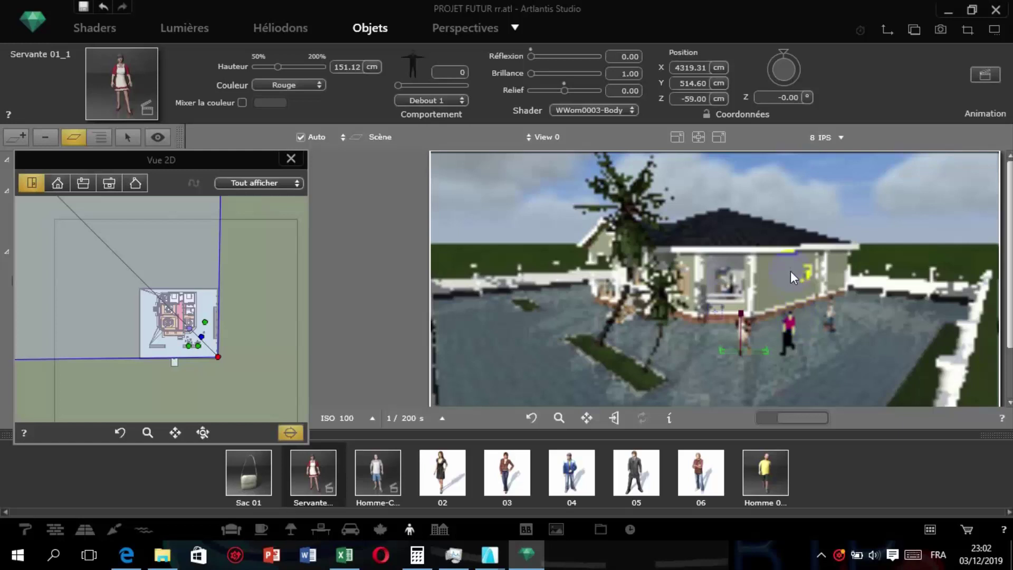
pyautogui.click(765, 357)
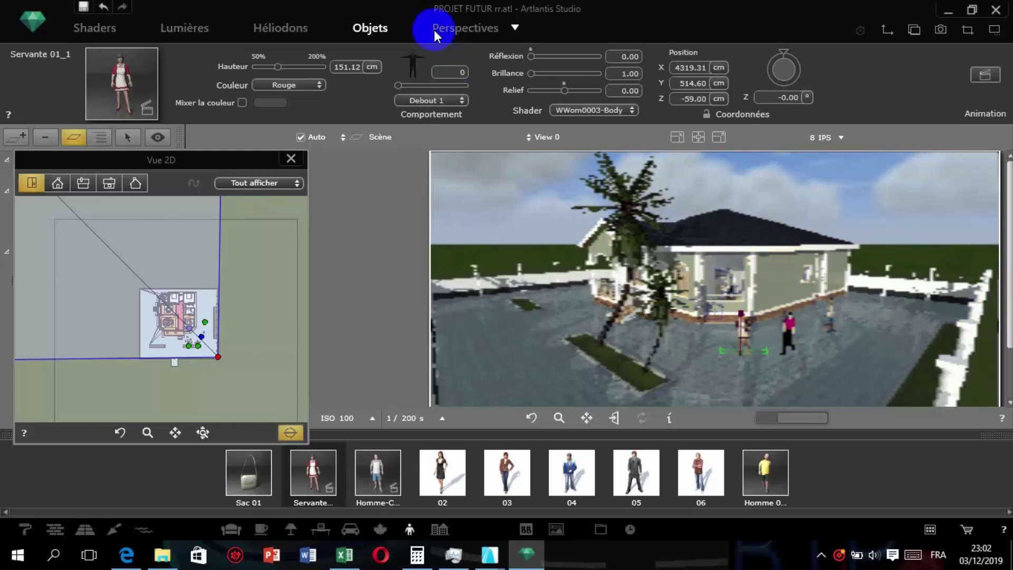
# Move the View 0 camera closer to the house and lower it to a height of about 229 cm.
pyautogui.click(452, 31)
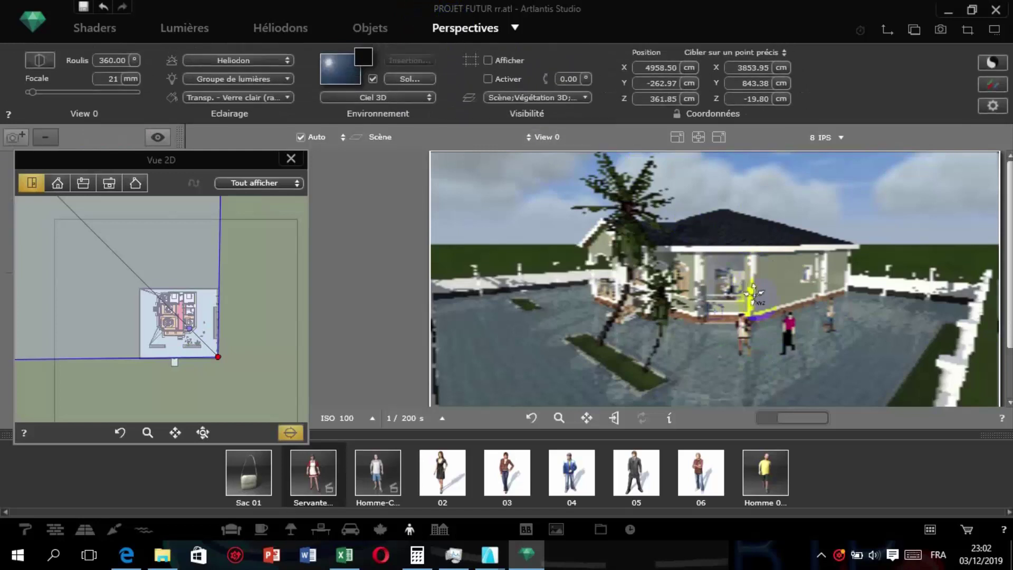
pyautogui.scroll(3, 754, 293)
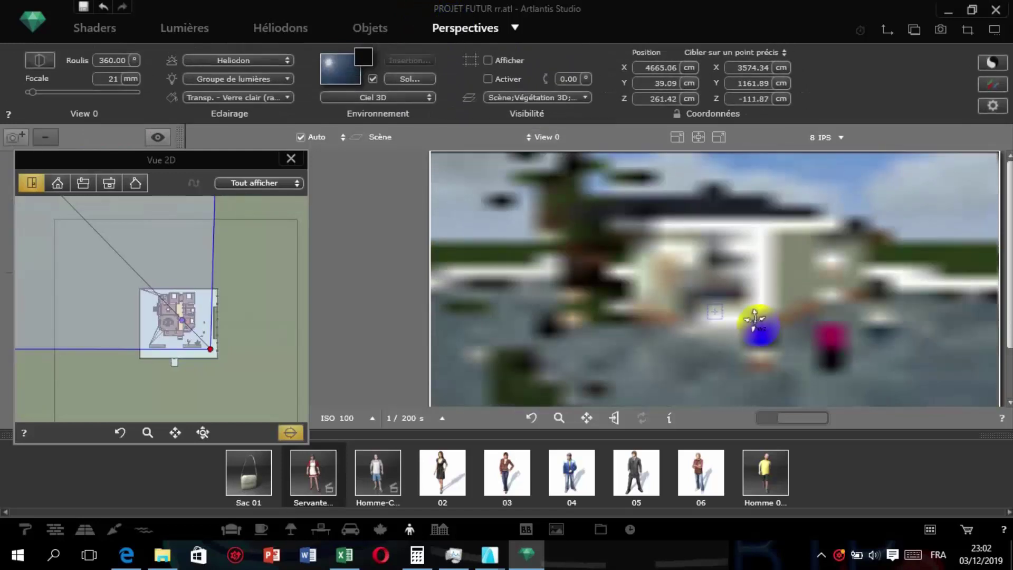
pyautogui.moveTo(754, 303); pyautogui.dragTo(753, 269)
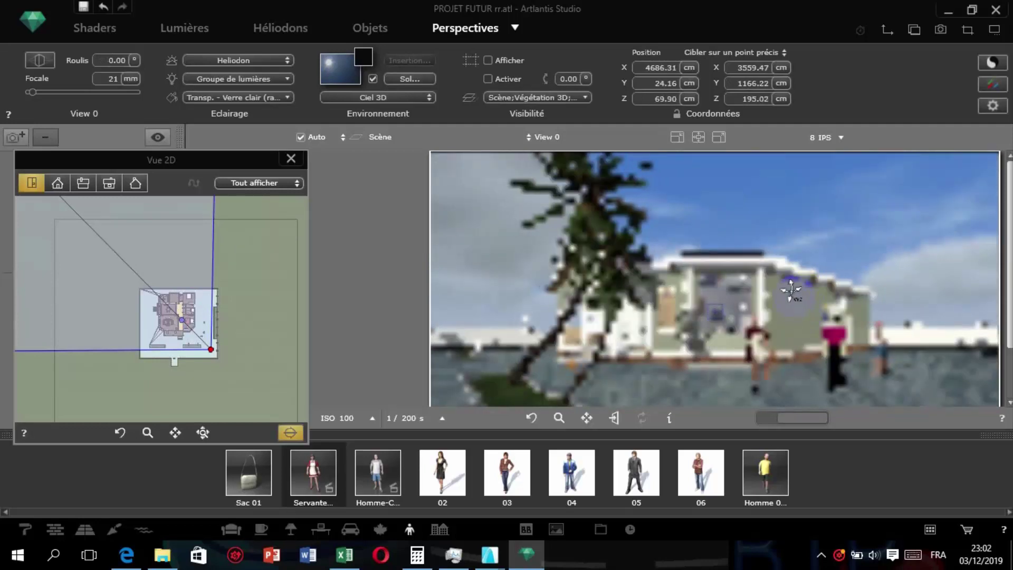
pyautogui.moveTo(761, 285); pyautogui.dragTo(768, 312)
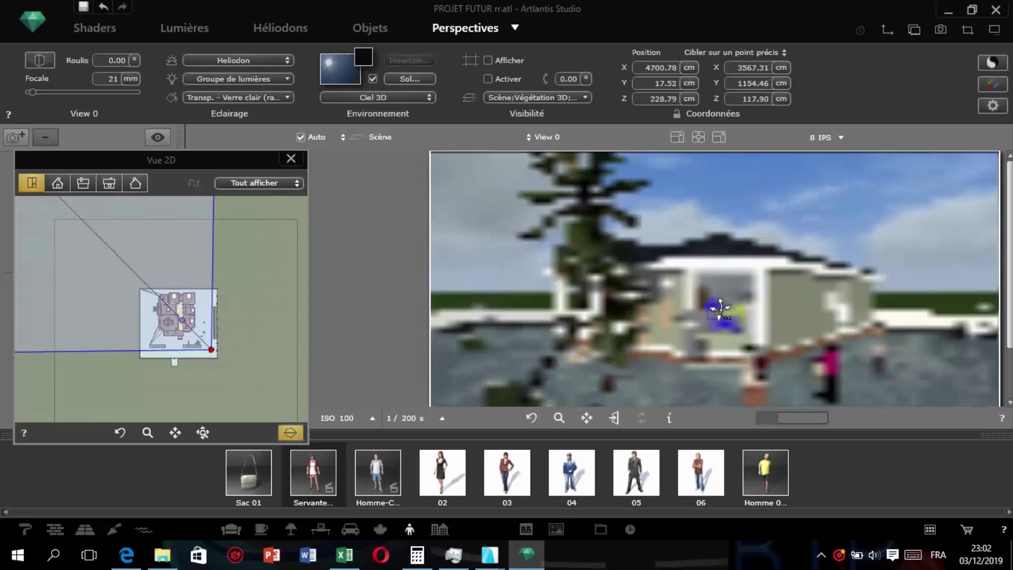
# Move the View 0 camera to the house's opposite front corner, and add a second view with its camera at about X 4496, Y 843 cm.
pyautogui.moveTo(727, 288); pyautogui.dragTo(695, 269)
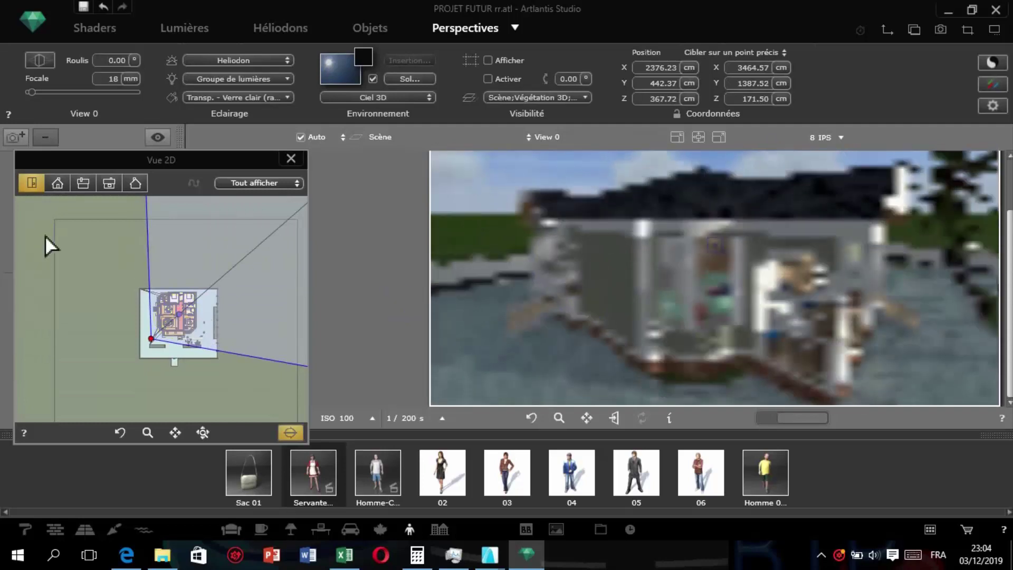
pyautogui.moveTo(101, 159); pyautogui.dragTo(268, 151)
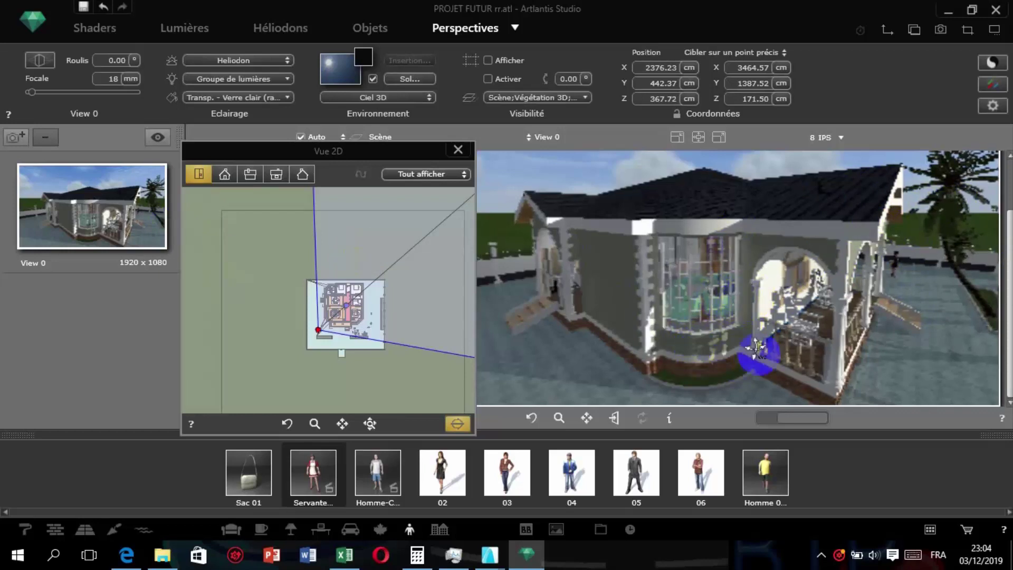
pyautogui.click(11, 138)
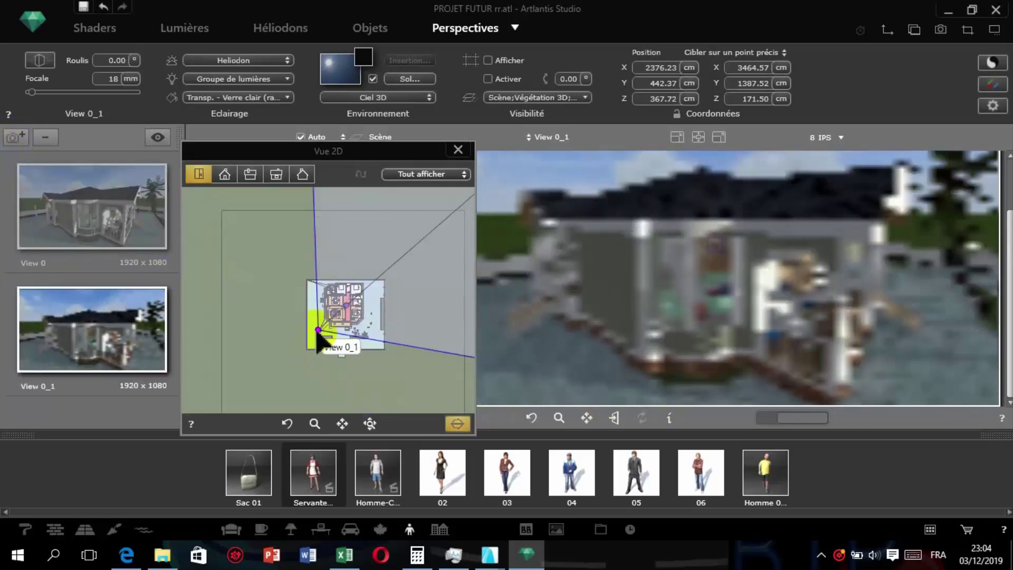
pyautogui.moveTo(317, 331); pyautogui.dragTo(374, 323)
# Reactivate View 0 in the plan and move its camera beyond the planting bed at the side, to about X 4449, Y 271 cm.
pyautogui.moveTo(334, 344)
pyautogui.mouseDown()
pyautogui.moveTo(319, 332)
pyautogui.moveTo(336, 340)
pyautogui.moveTo(325, 343)
pyautogui.mouseUp()
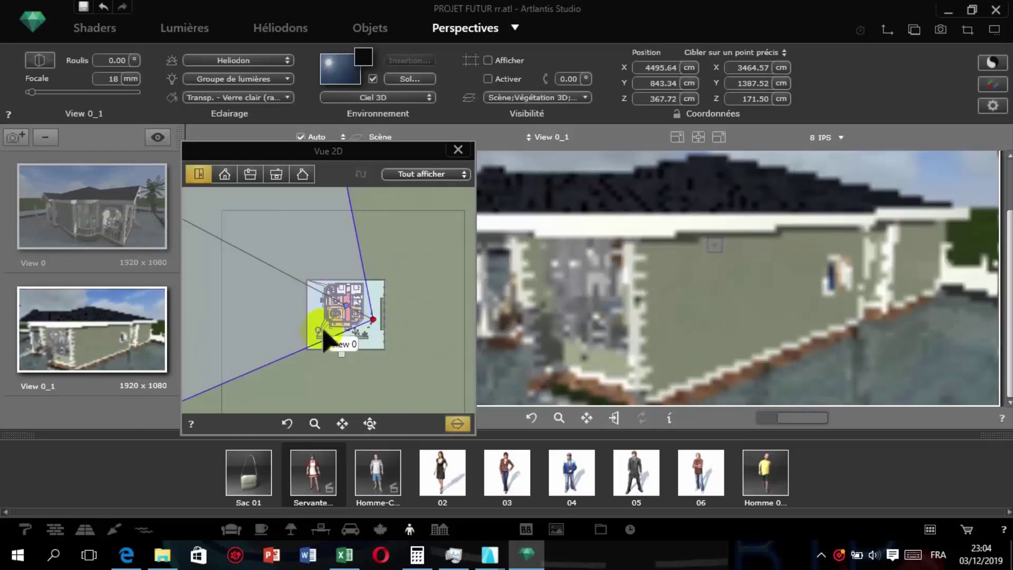
pyautogui.scroll(5, 325, 340)
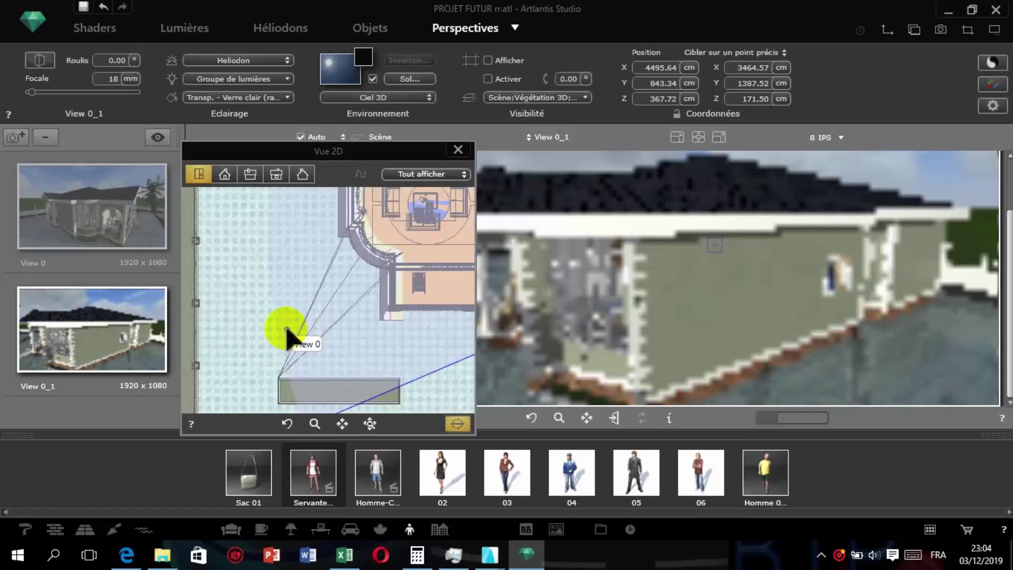
pyautogui.moveTo(287, 329); pyautogui.dragTo(281, 335)
pyautogui.scroll(-3, 289, 343)
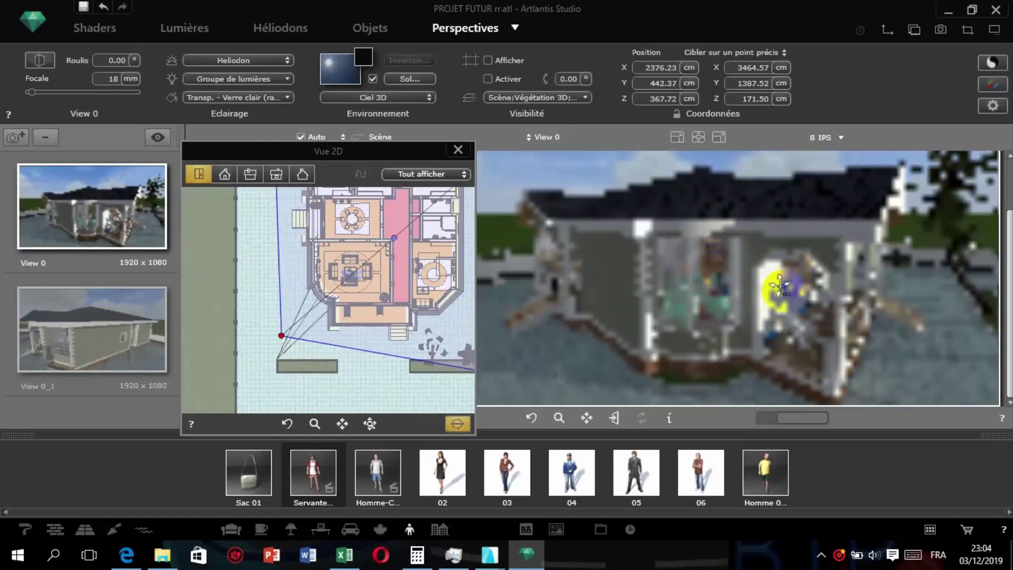
pyautogui.scroll(-2, 245, 361)
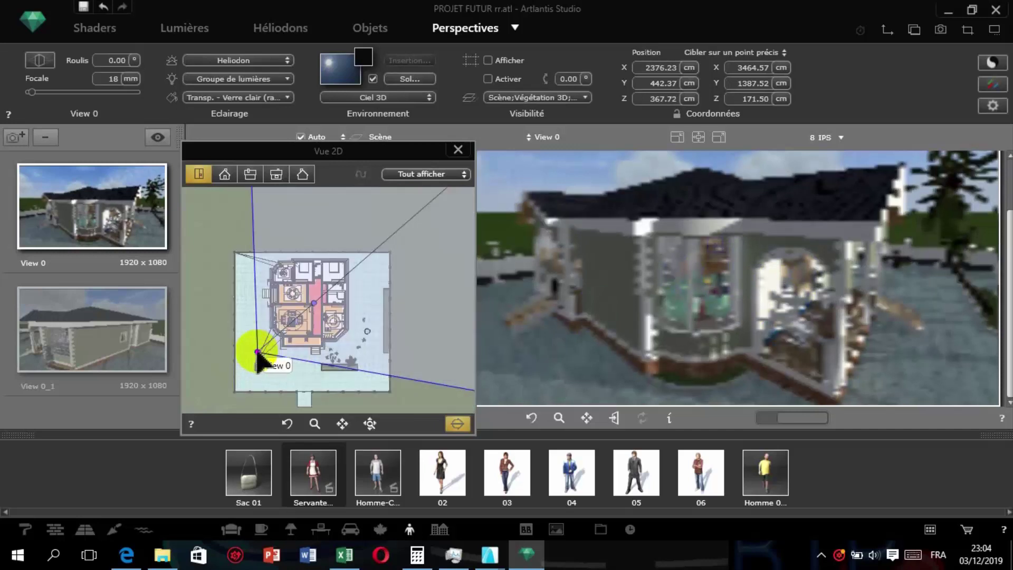
pyautogui.moveTo(257, 353); pyautogui.dragTo(366, 362)
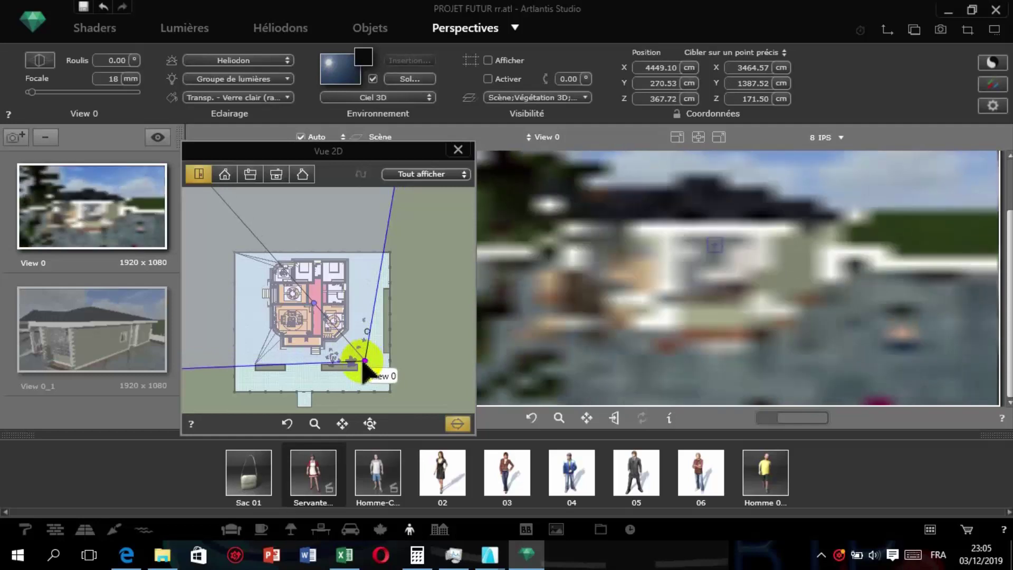
# Add a third perspective view from the current camera and narrow its focal length to 21 mm.
pyautogui.click(17, 135)
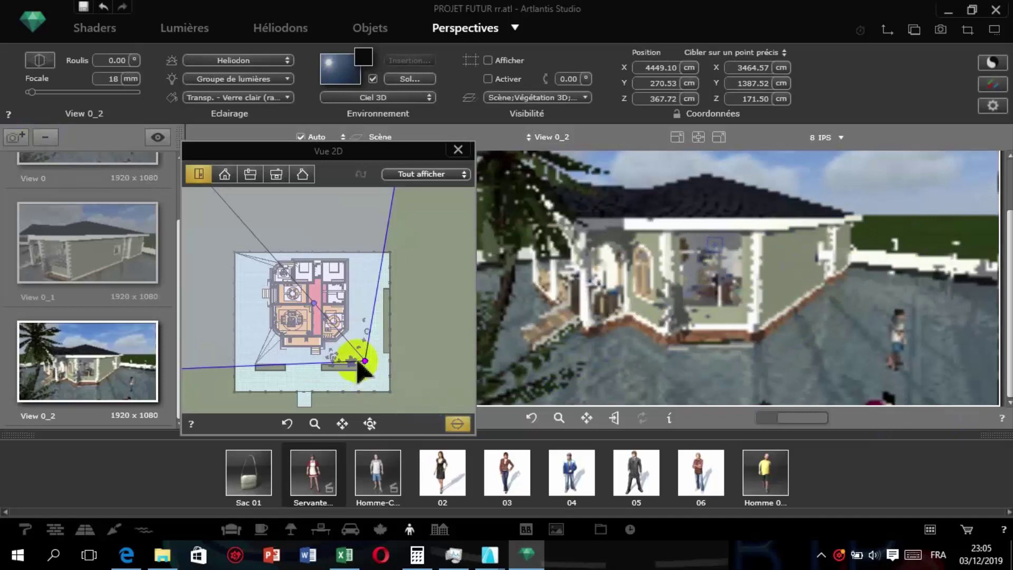
pyautogui.moveTo(379, 306); pyautogui.dragTo(371, 305)
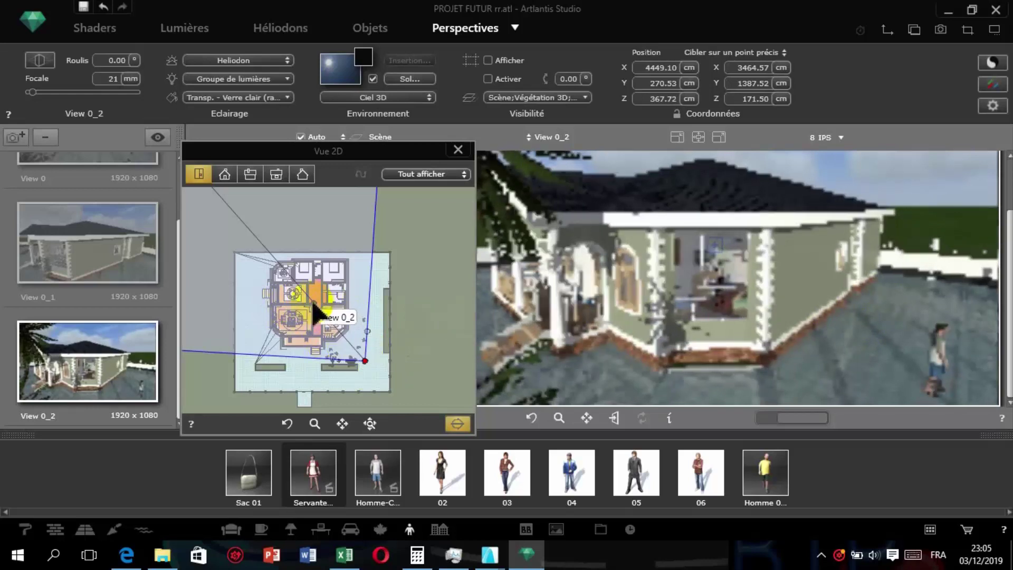
# Move the View 0_2 target and camera into the living room in plan, with the camera at about X 3361, Y 843 cm.
pyautogui.moveTo(310, 314); pyautogui.dragTo(290, 318)
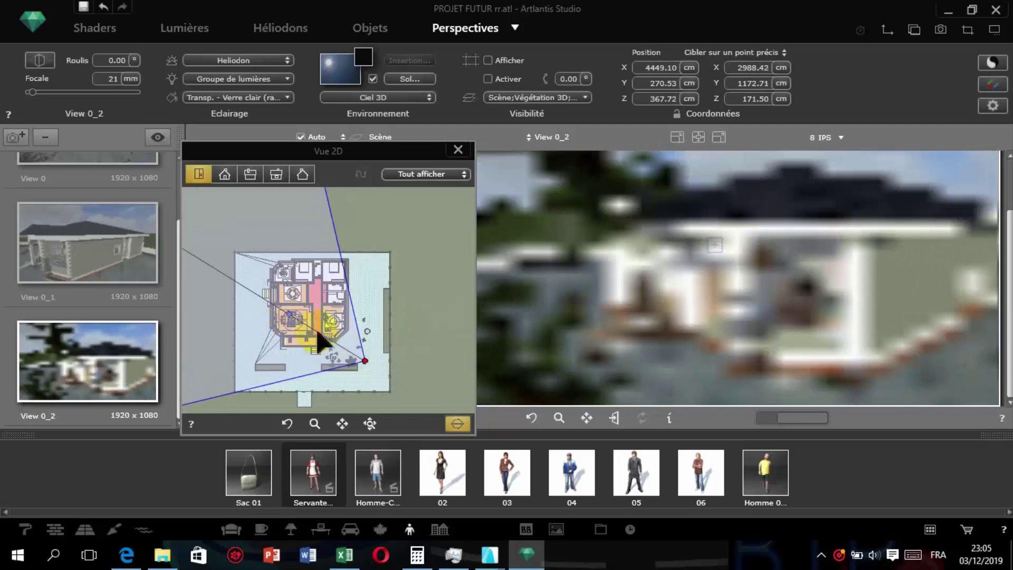
pyautogui.moveTo(290, 315); pyautogui.dragTo(287, 311)
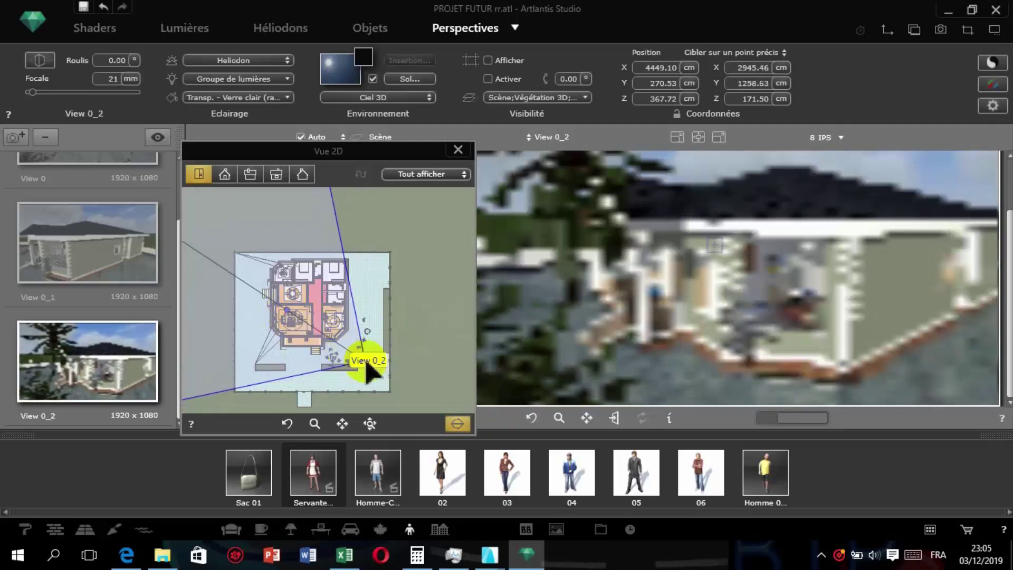
pyautogui.moveTo(364, 355); pyautogui.dragTo(309, 332)
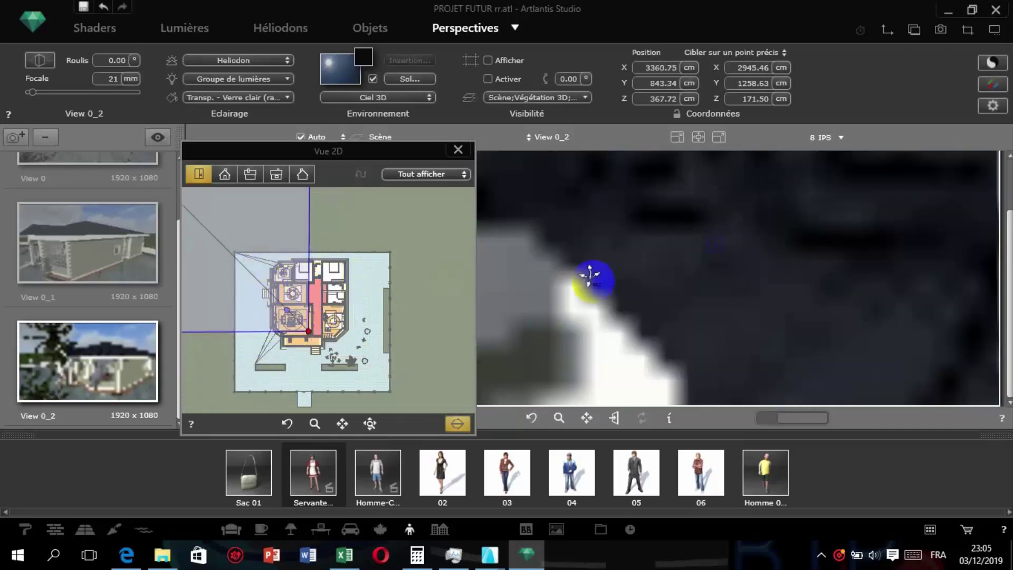
# Lower the View 0_2 camera in the front elevation to a height of about 217 cm to frame the living room.
pyautogui.moveTo(299, 158); pyautogui.dragTo(191, 147)
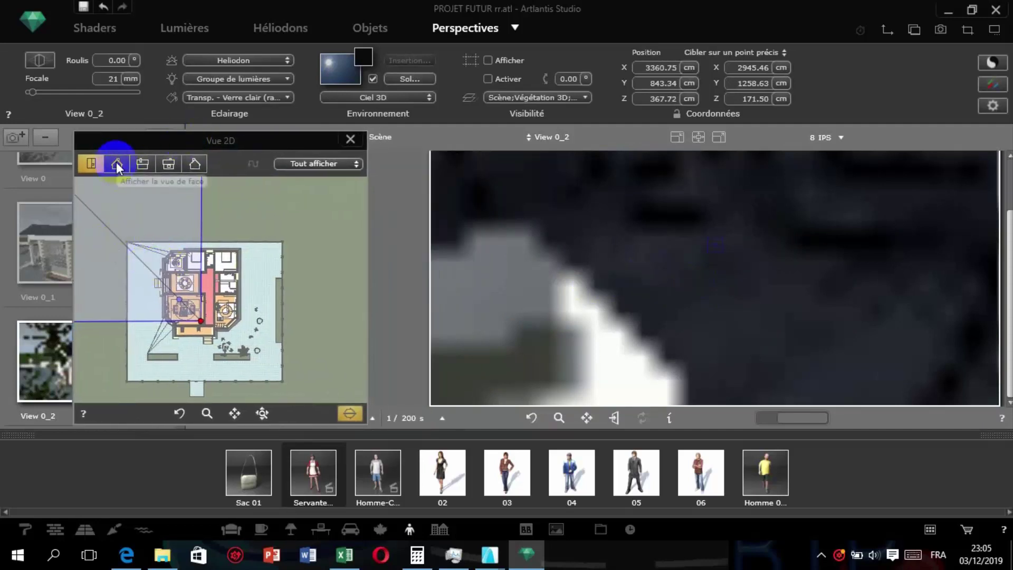
pyautogui.click(116, 163)
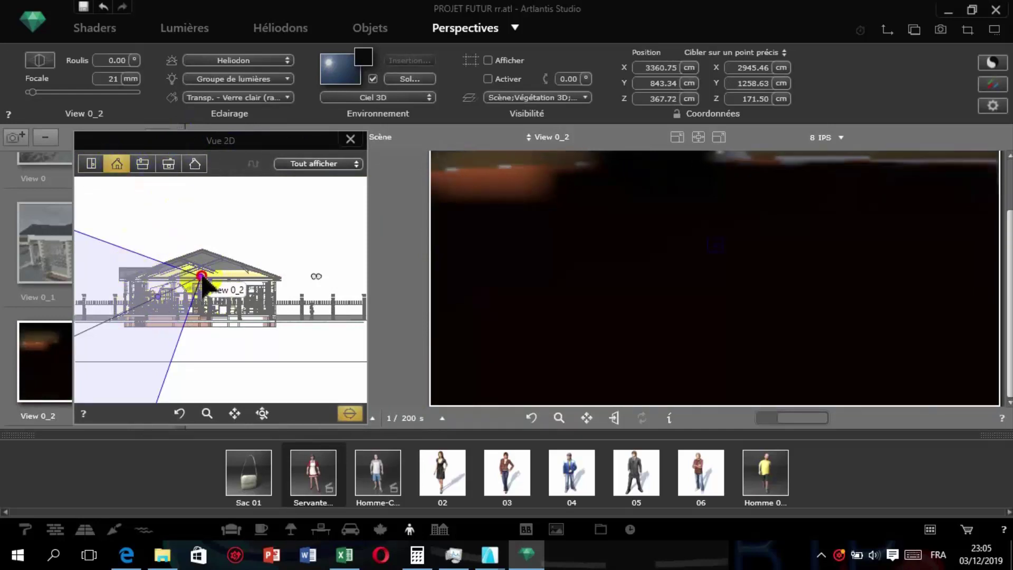
pyautogui.moveTo(203, 278)
pyautogui.mouseDown()
pyautogui.moveTo(201, 310)
pyautogui.moveTo(199, 294)
pyautogui.mouseUp()
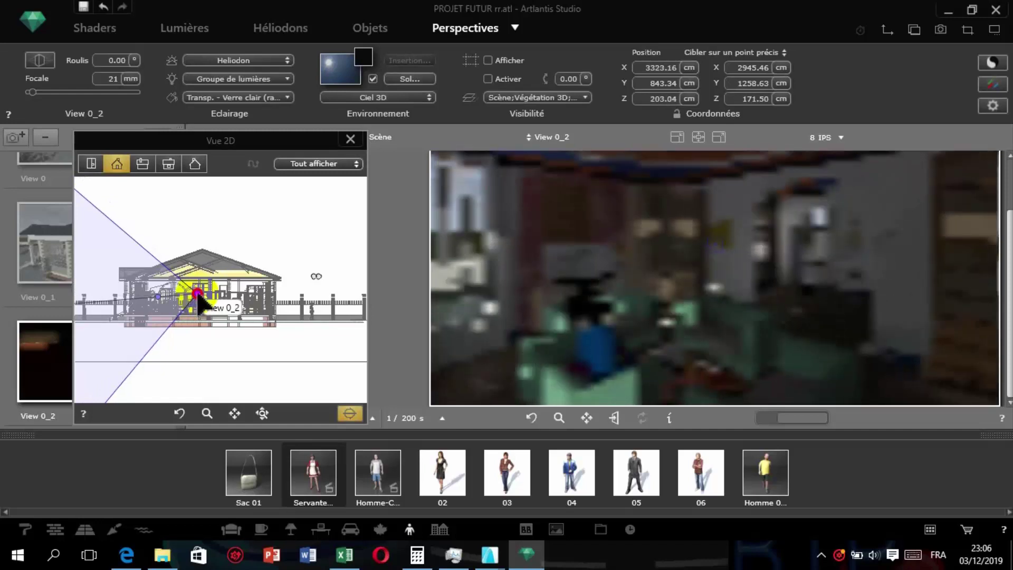
pyautogui.moveTo(199, 294); pyautogui.dragTo(197, 292)
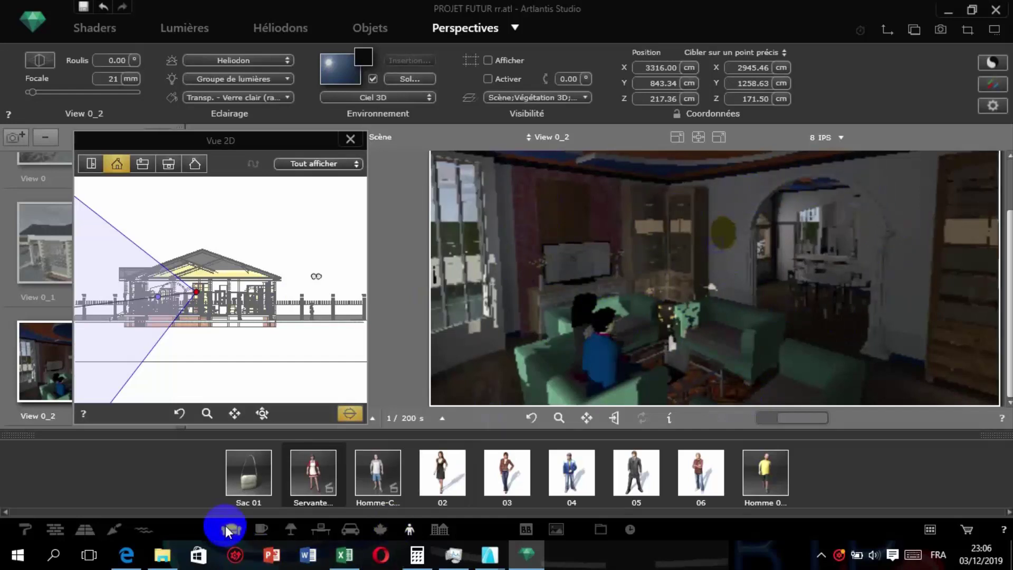
# Examine the object library categories, including ceiling lights, vehicles, people, outdoor items and furniture.
pyautogui.click(260, 528)
pyautogui.click(290, 528)
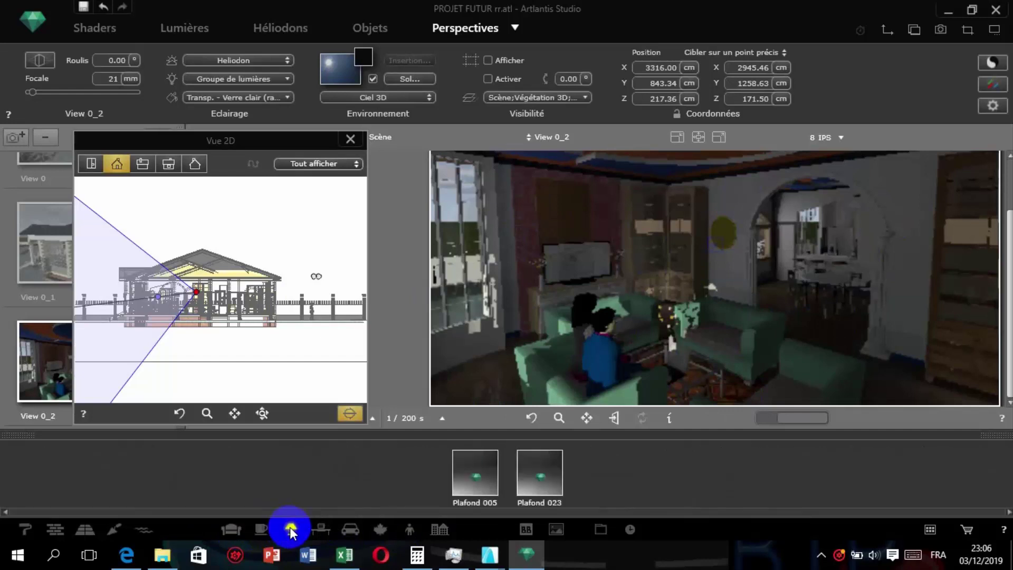
pyautogui.click(321, 528)
pyautogui.click(351, 530)
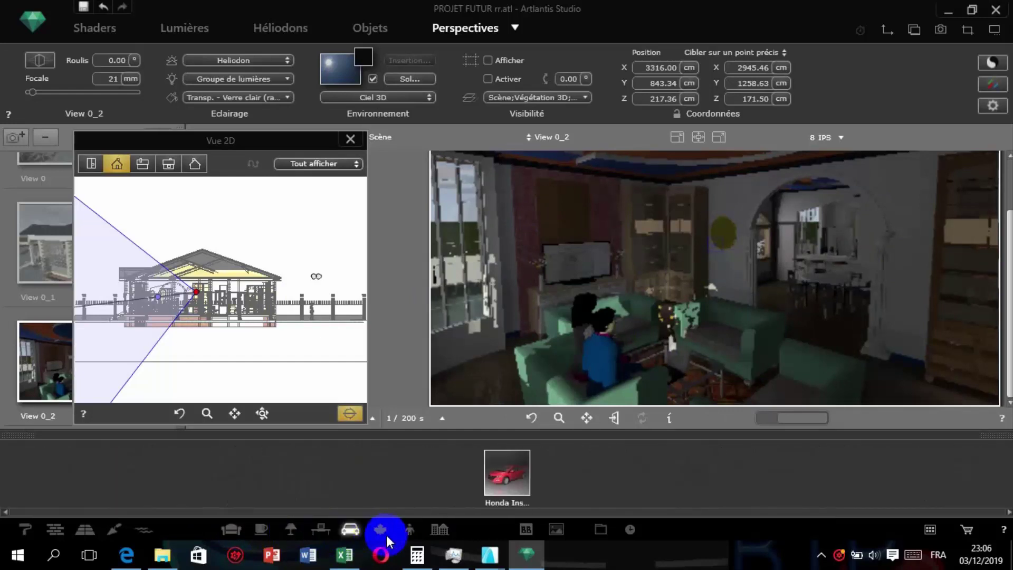
pyautogui.click(380, 529)
pyautogui.click(412, 529)
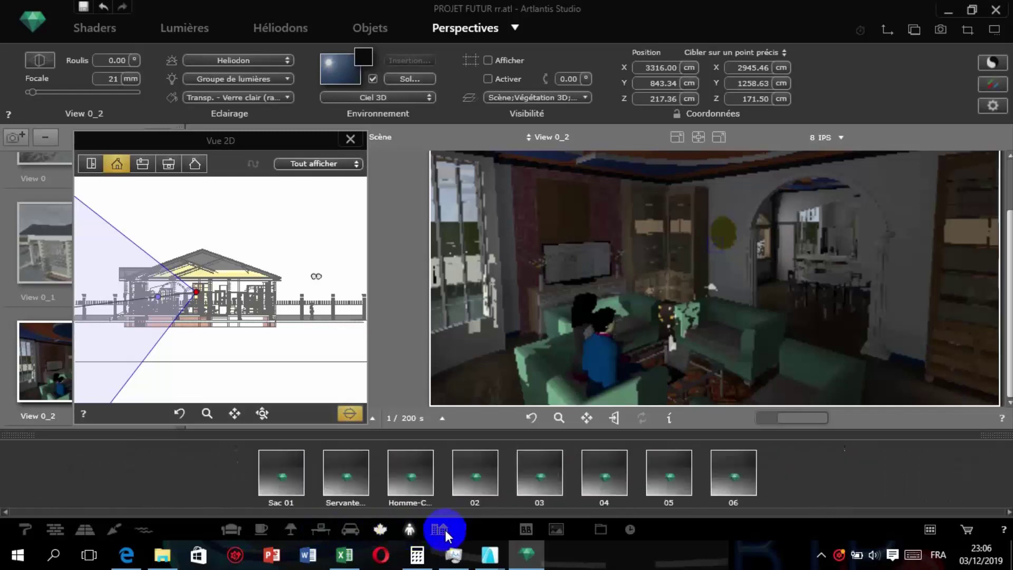
pyautogui.click(438, 529)
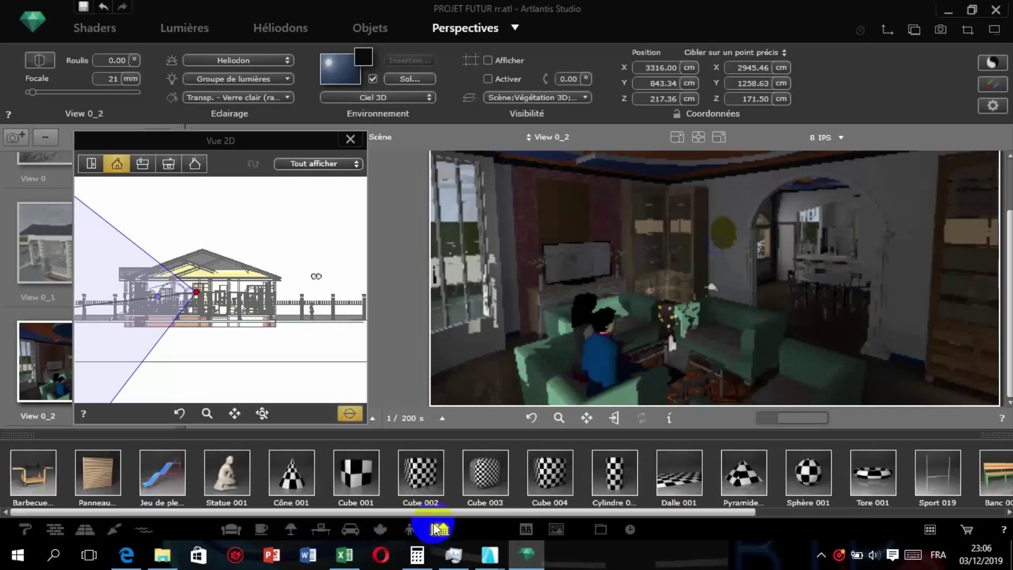
pyautogui.click(231, 530)
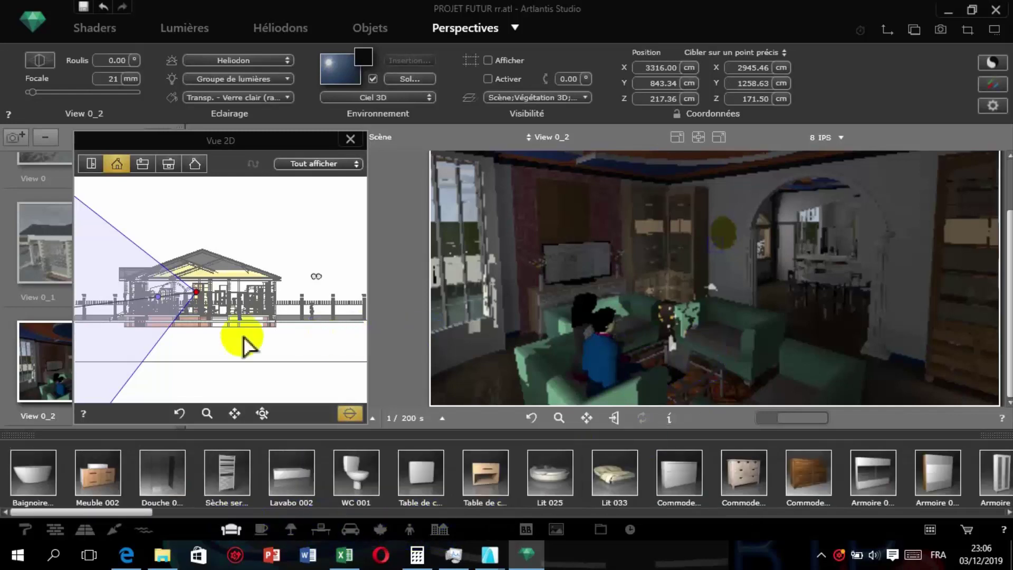
# Return the 2D view to the plan and add a fourth perspective view from the living room camera.
pyautogui.click(91, 164)
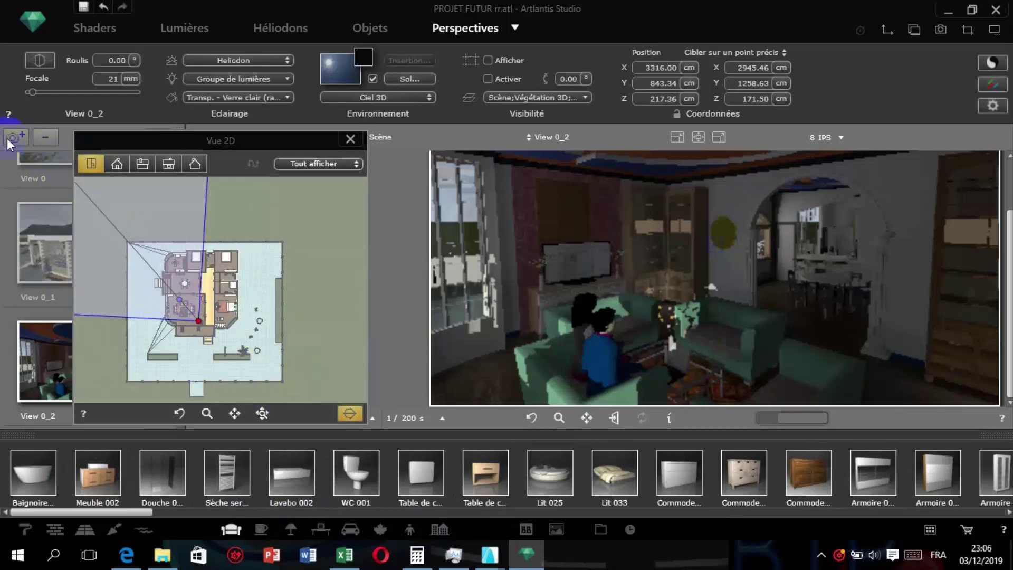
pyautogui.click(22, 140)
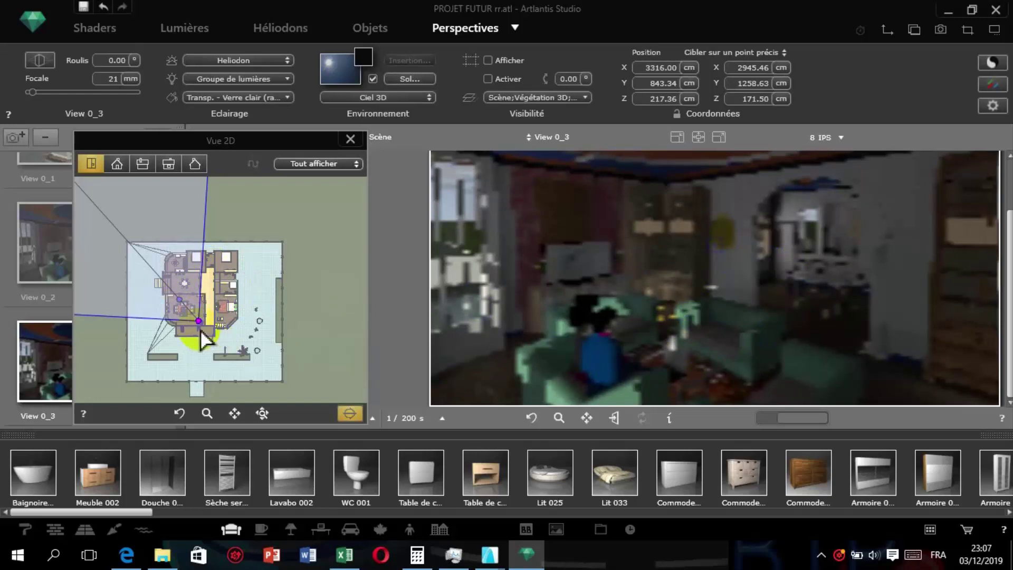
pyautogui.scroll(3, 194, 326)
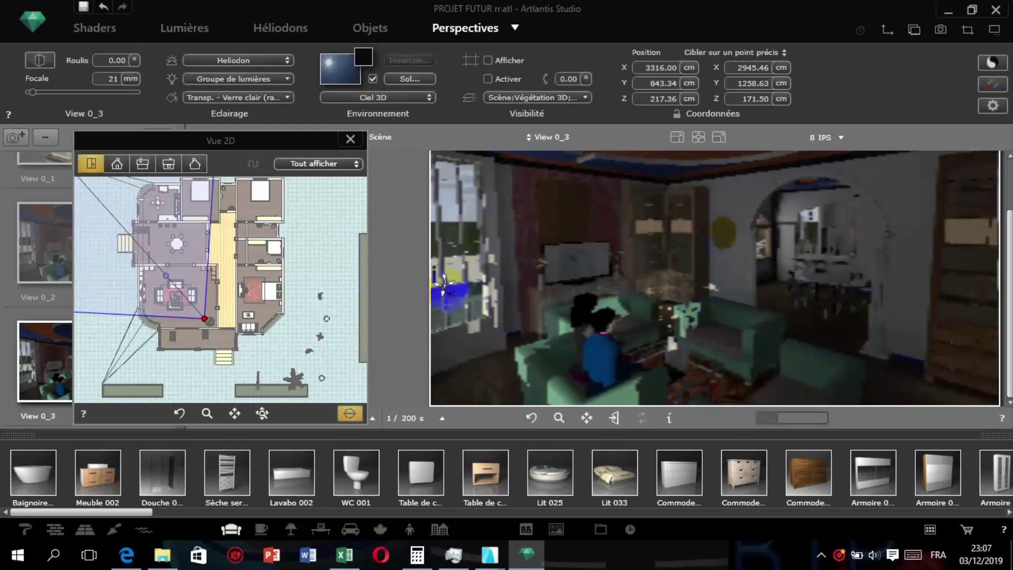
# Add a light at the living room camera position and aim it across the seating area, at about X 2845, Y 1266 cm.
pyautogui.click(180, 32)
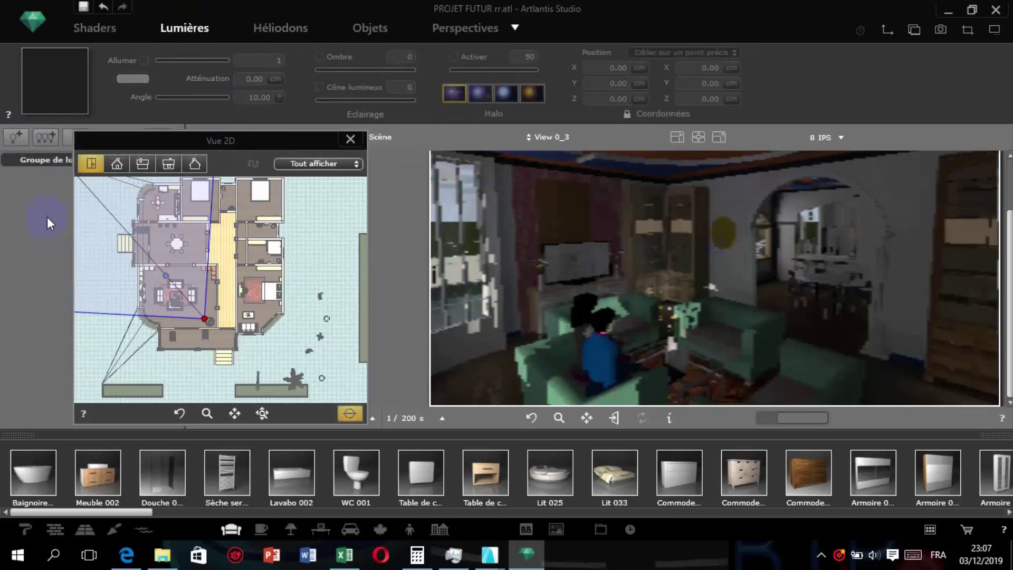
pyautogui.click(17, 137)
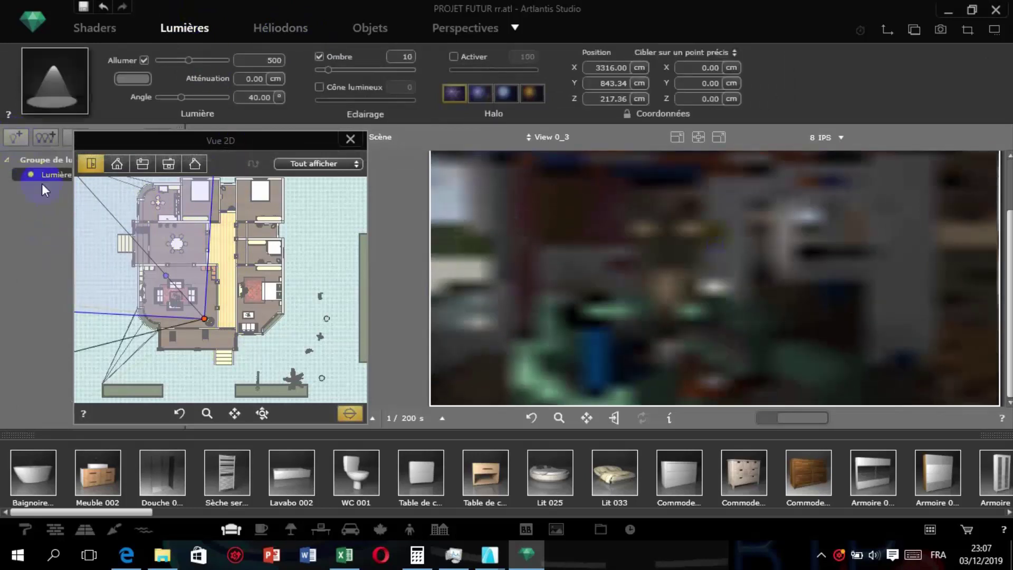
pyautogui.moveTo(209, 277); pyautogui.dragTo(151, 292)
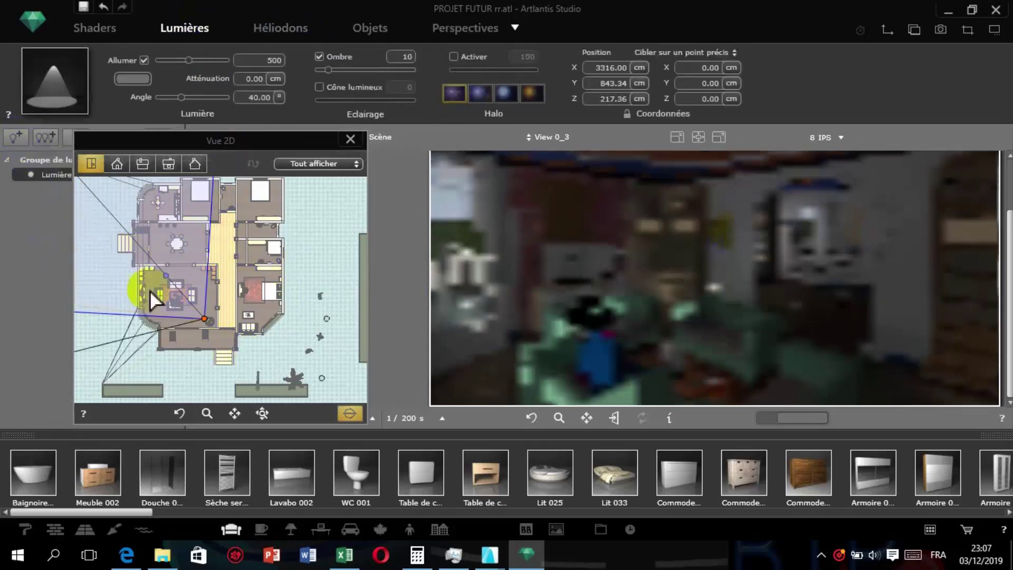
pyautogui.moveTo(197, 320); pyautogui.dragTo(184, 181)
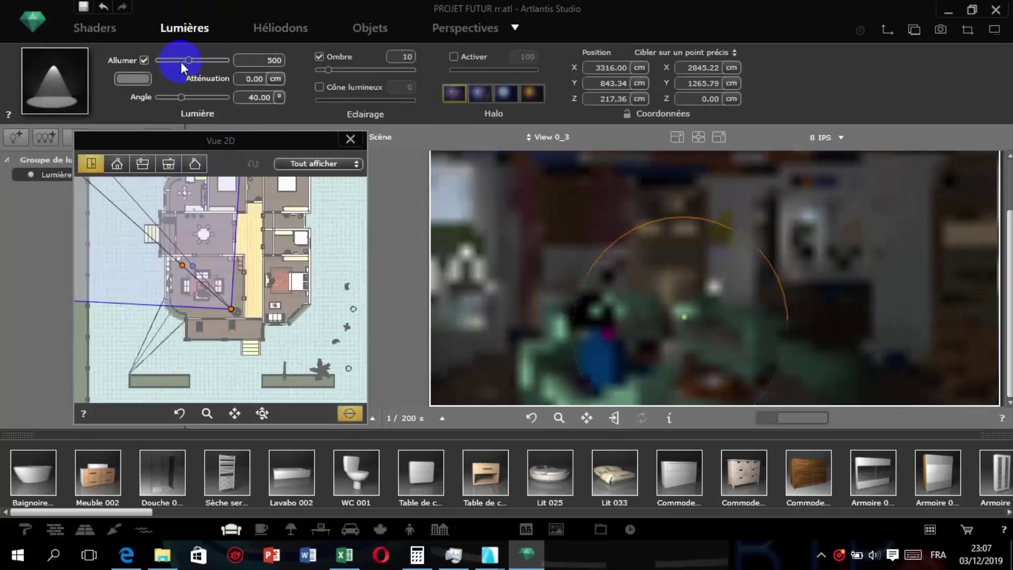
# Raise the living room light's intensity to 9239 and widen its beam angle to 134.44°.
pyautogui.moveTo(186, 60); pyautogui.dragTo(203, 61)
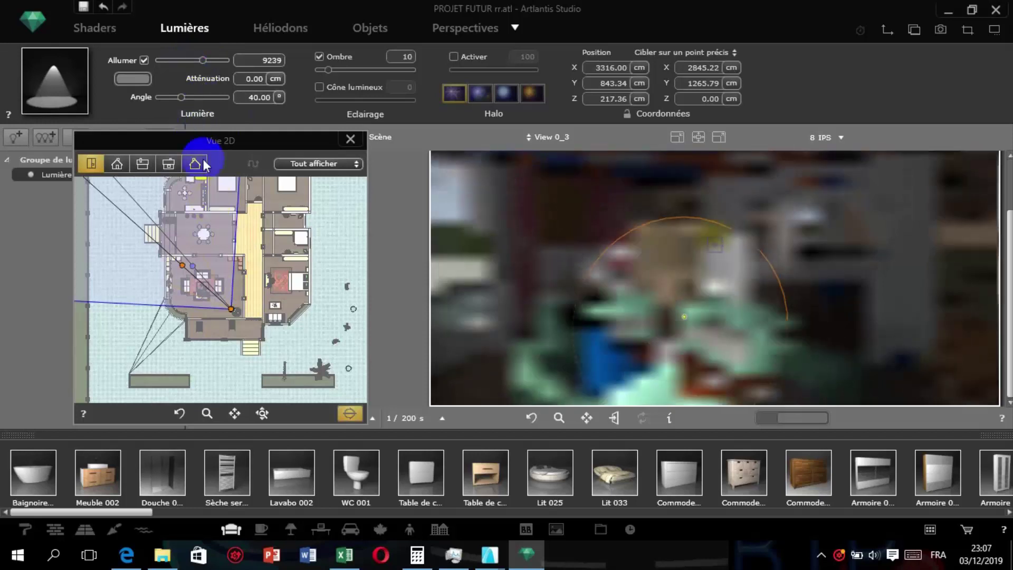
pyautogui.moveTo(181, 98); pyautogui.dragTo(200, 99)
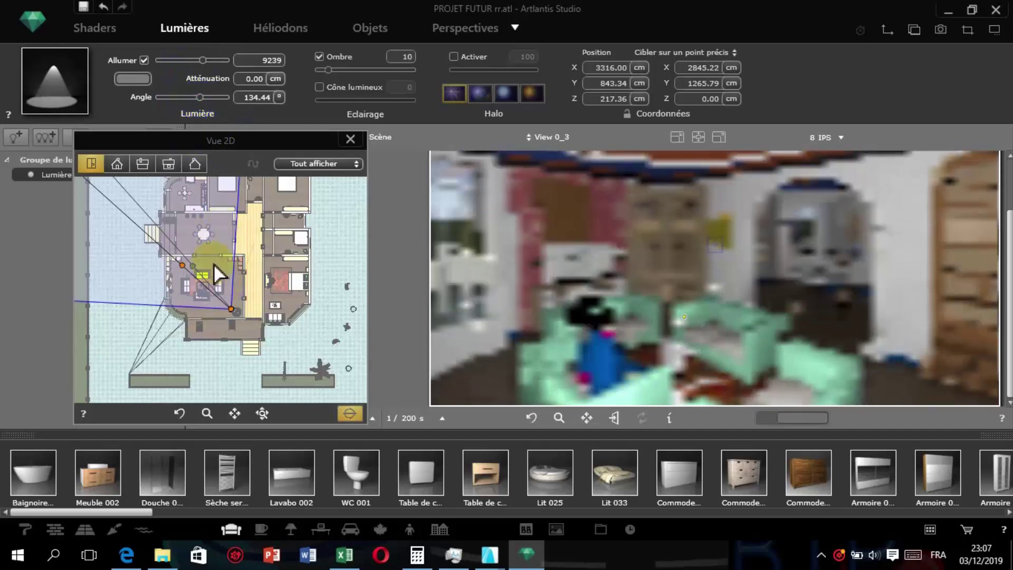
pyautogui.click(280, 370)
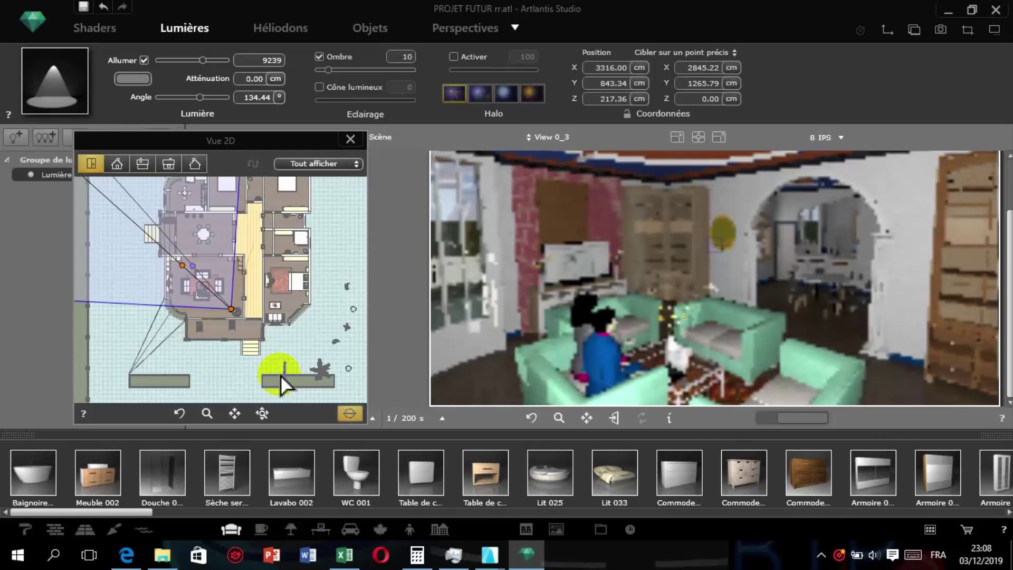
# Reduce the living room light's beam angle to 124.84° and its intensity to 4288.
pyautogui.click(202, 130)
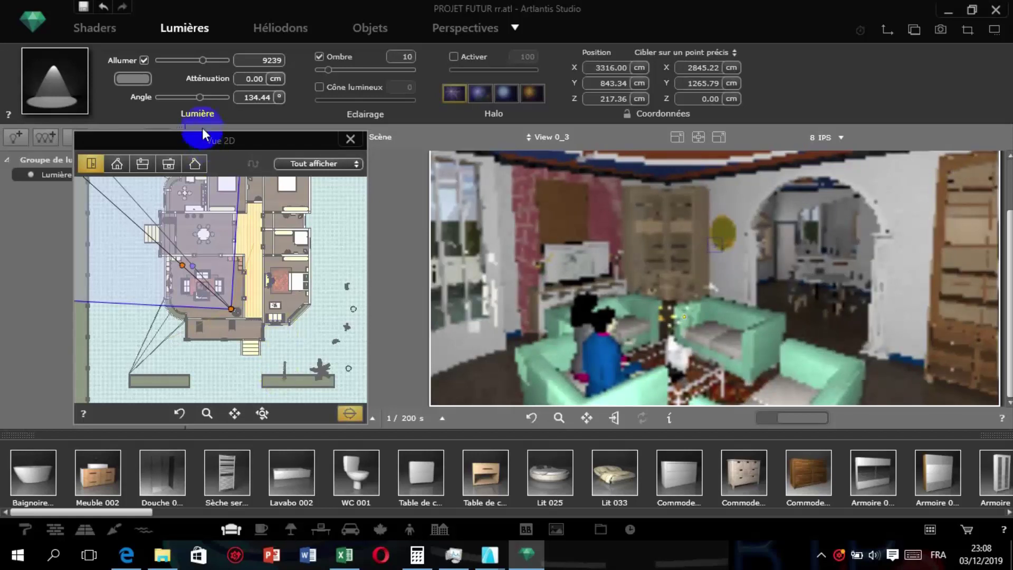
pyautogui.moveTo(201, 98); pyautogui.dragTo(200, 99)
pyautogui.click(203, 62)
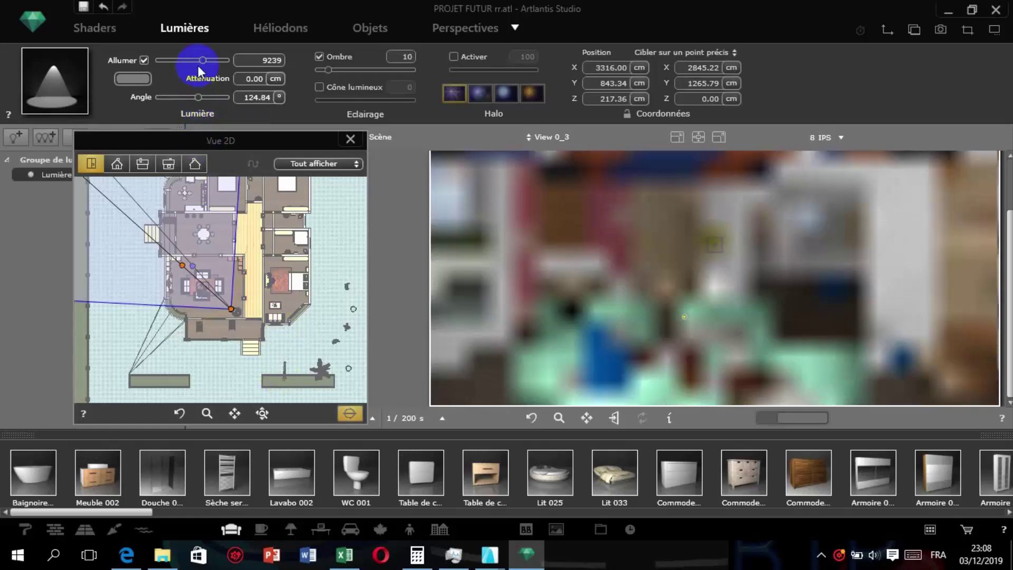
pyautogui.moveTo(204, 61); pyautogui.dragTo(199, 63)
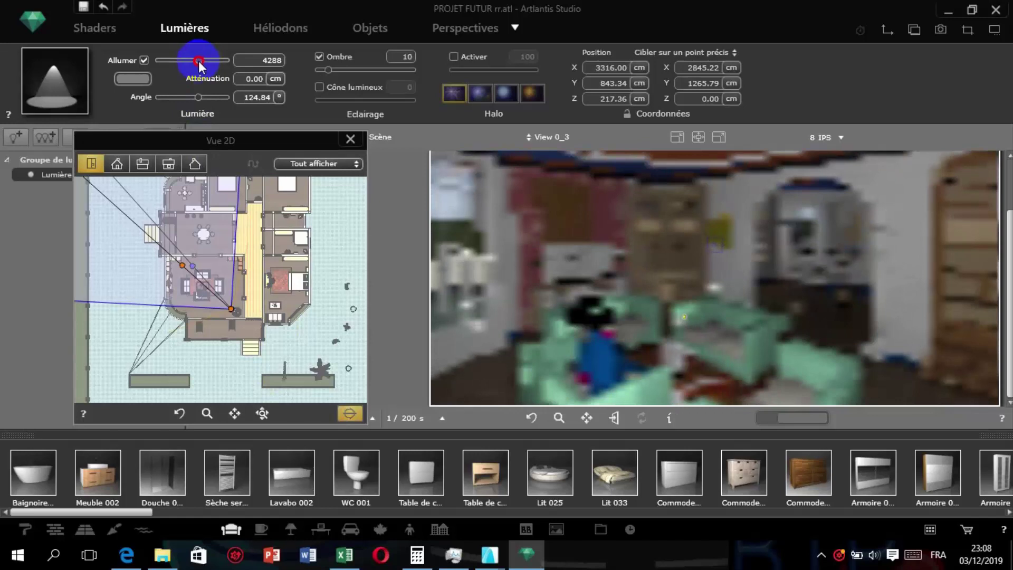
# Set the living room light's intensity to 7924 and save the project.
pyautogui.moveTo(199, 64); pyautogui.dragTo(200, 64)
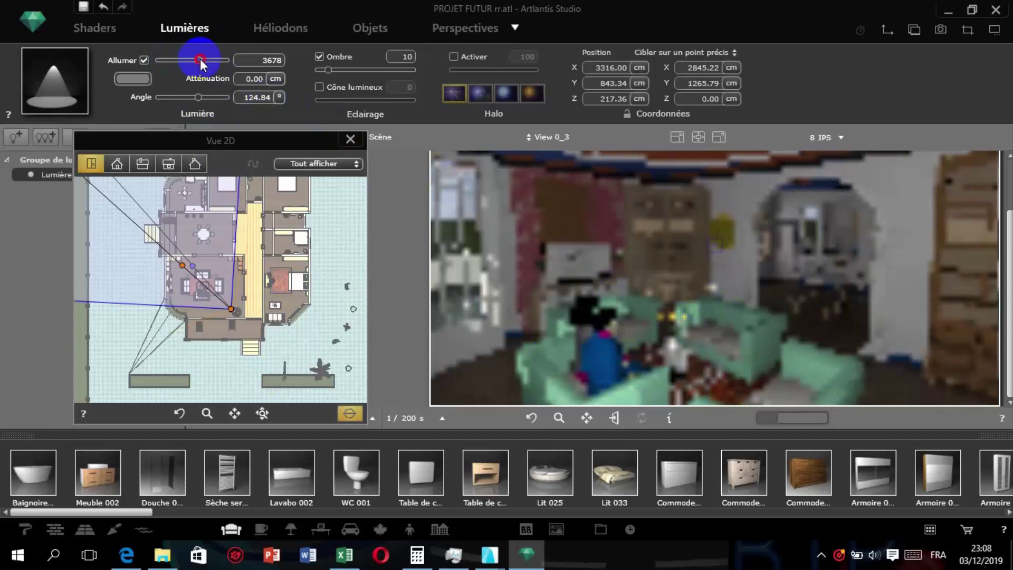
pyautogui.moveTo(202, 59); pyautogui.dragTo(208, 60)
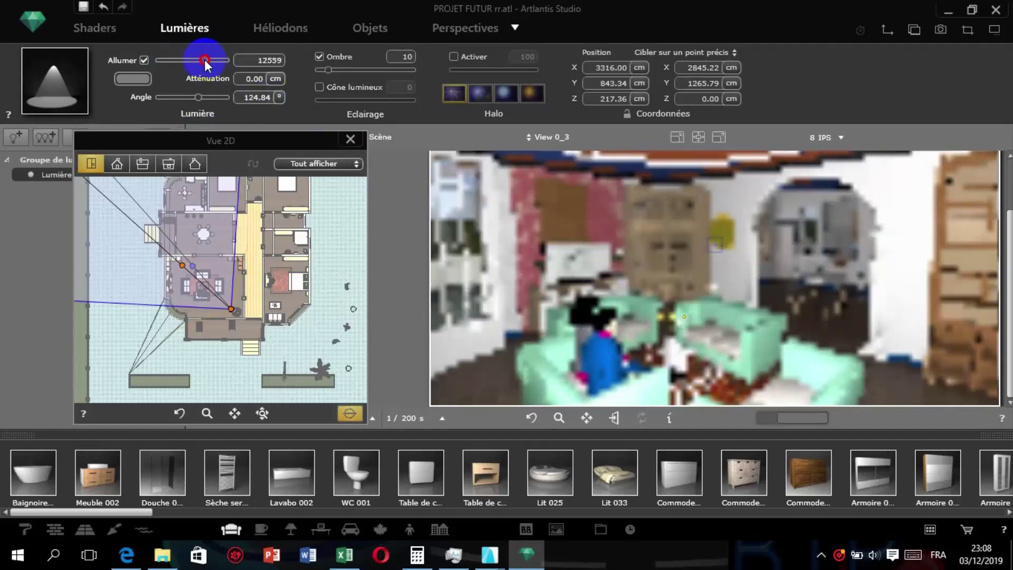
pyautogui.moveTo(205, 64); pyautogui.dragTo(203, 61)
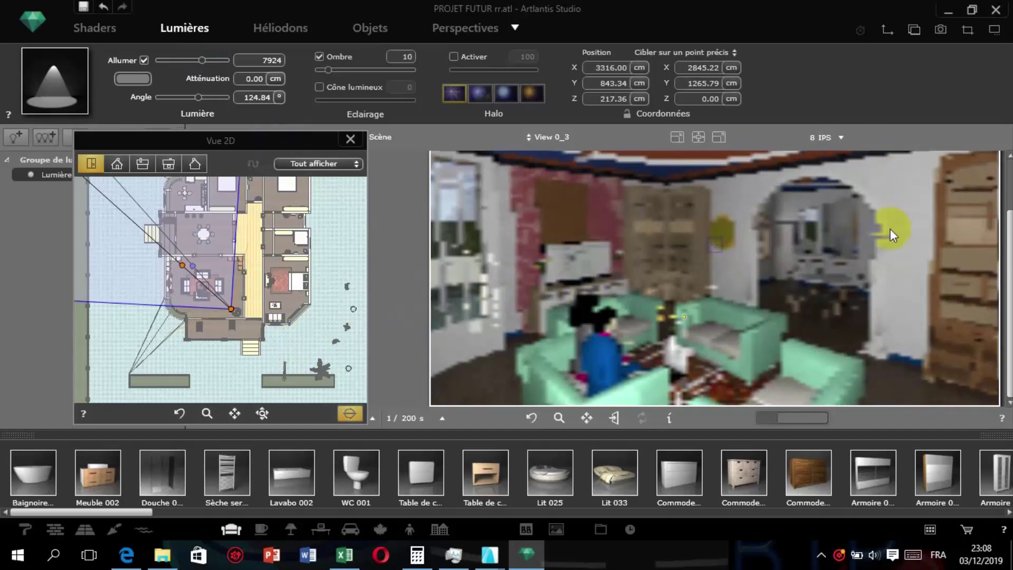
pyautogui.click(549, 138)
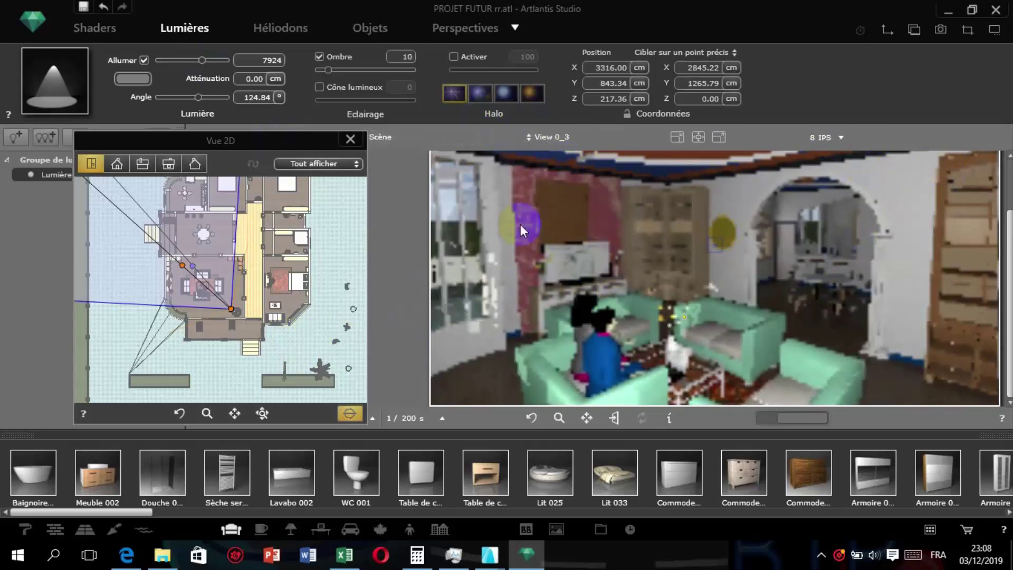
pyautogui.click(559, 136)
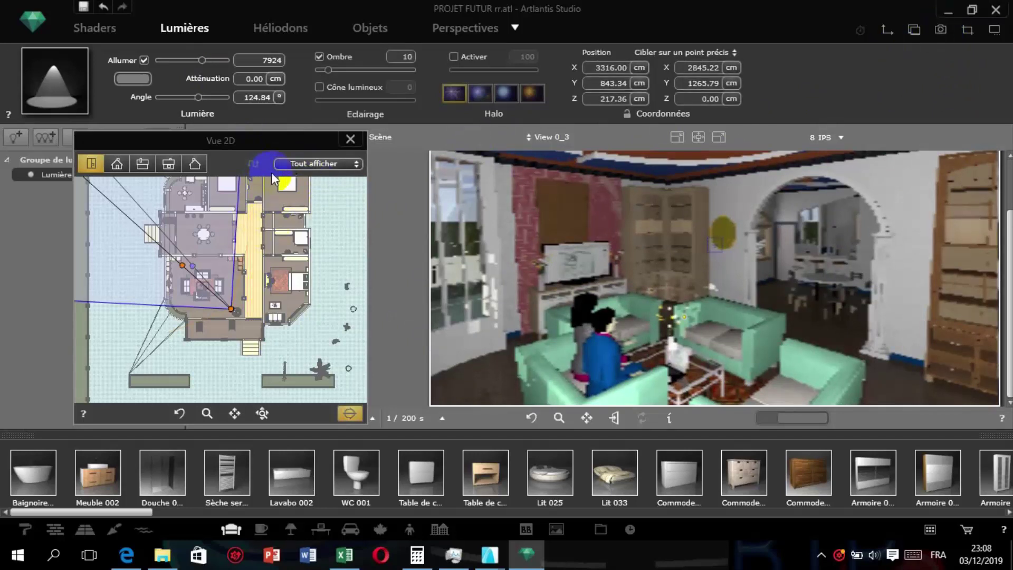
pyautogui.click(944, 72)
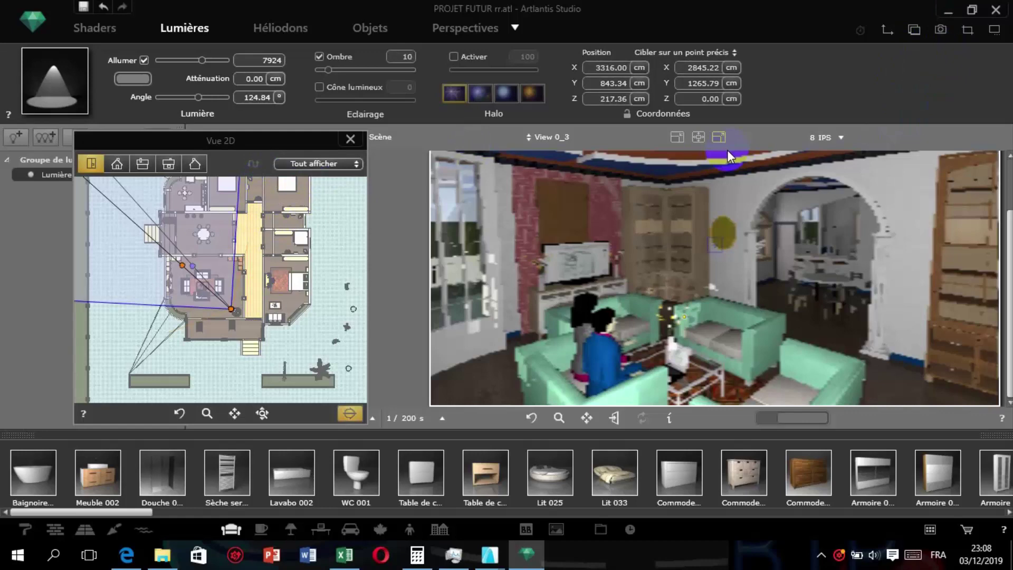
pyautogui.hotkey('ctrl', 's')
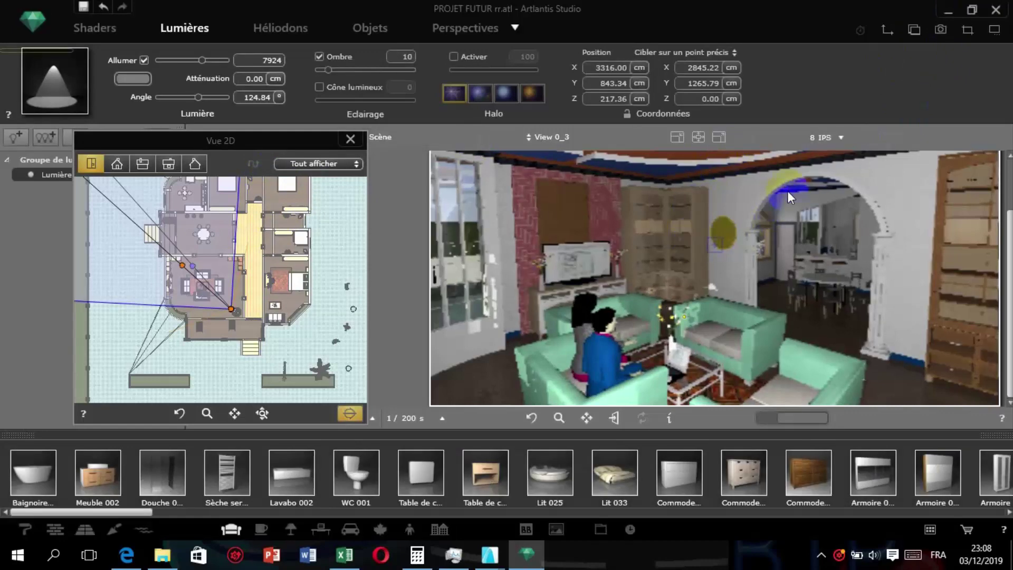
# Submit the living room view View 0_3 as a deferred final render.
pyautogui.click(940, 30)
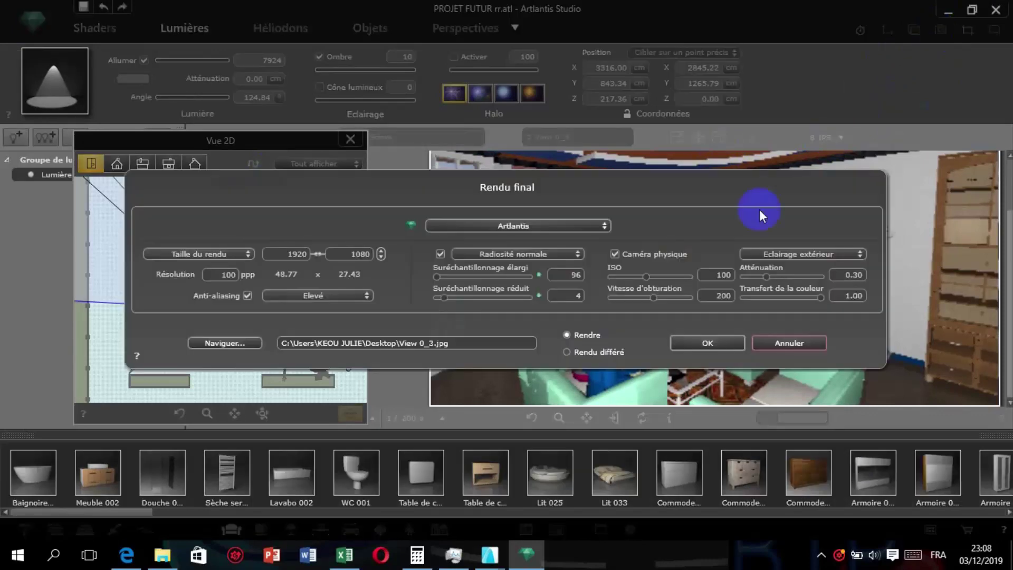
pyautogui.click(334, 252)
pyautogui.moveTo(728, 185); pyautogui.dragTo(698, 197)
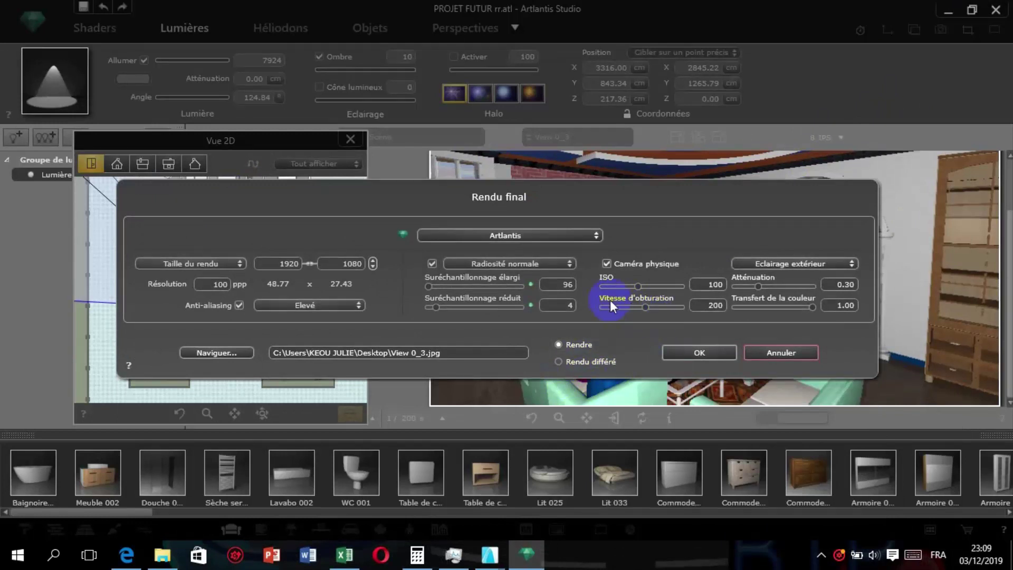
pyautogui.click(558, 362)
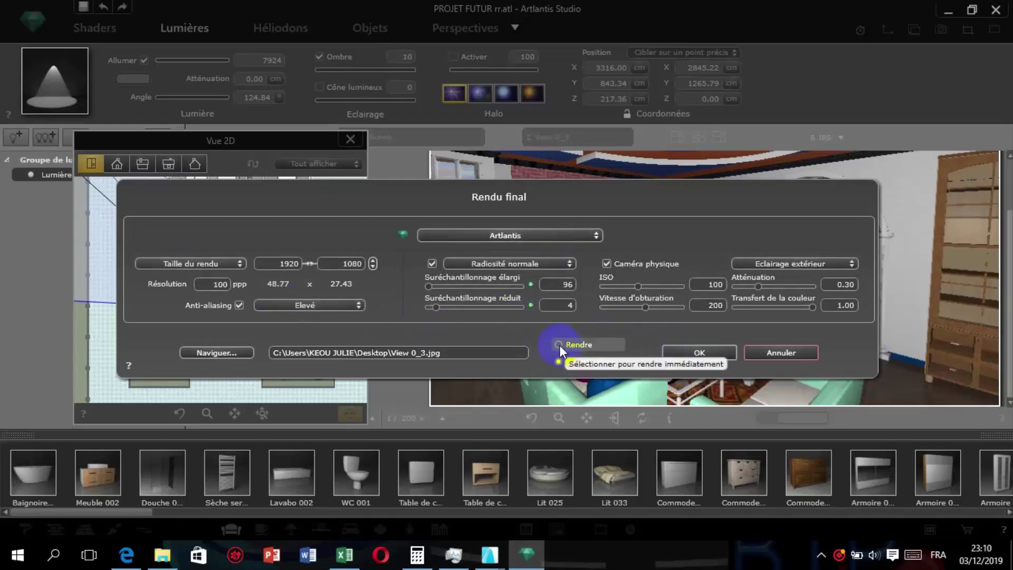
pyautogui.click(559, 344)
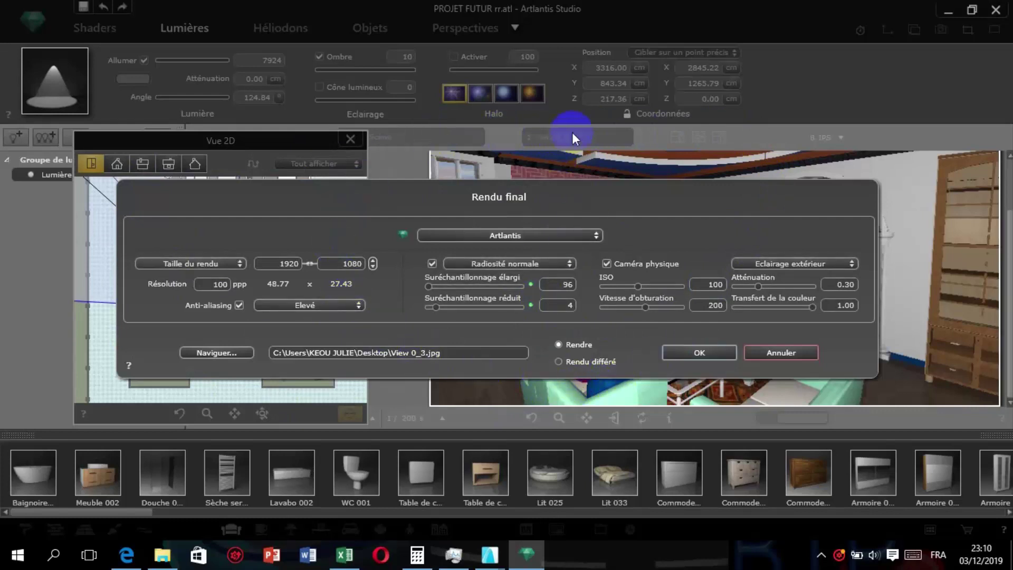
pyautogui.click(557, 362)
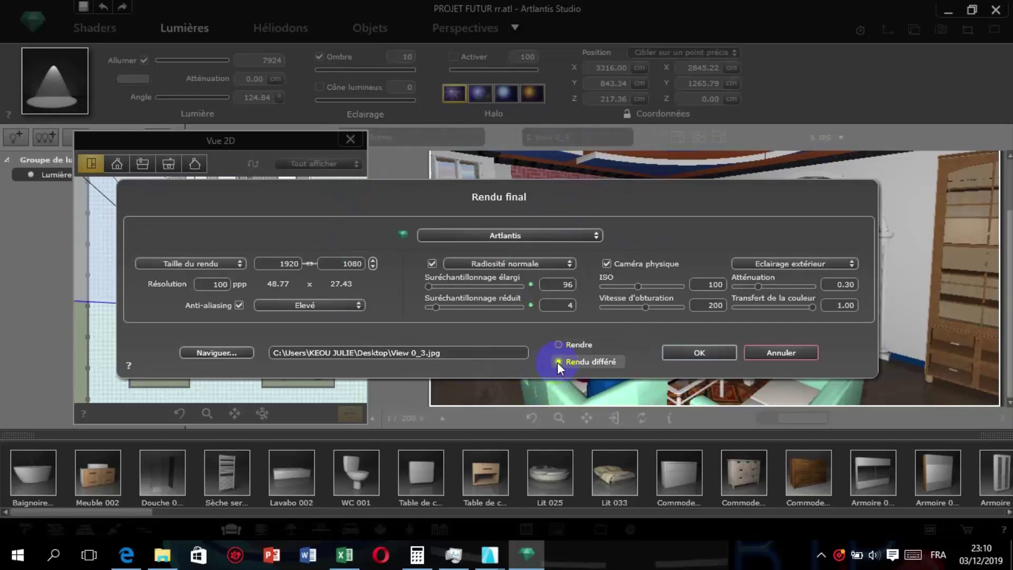
pyautogui.click(699, 350)
pyautogui.click(697, 352)
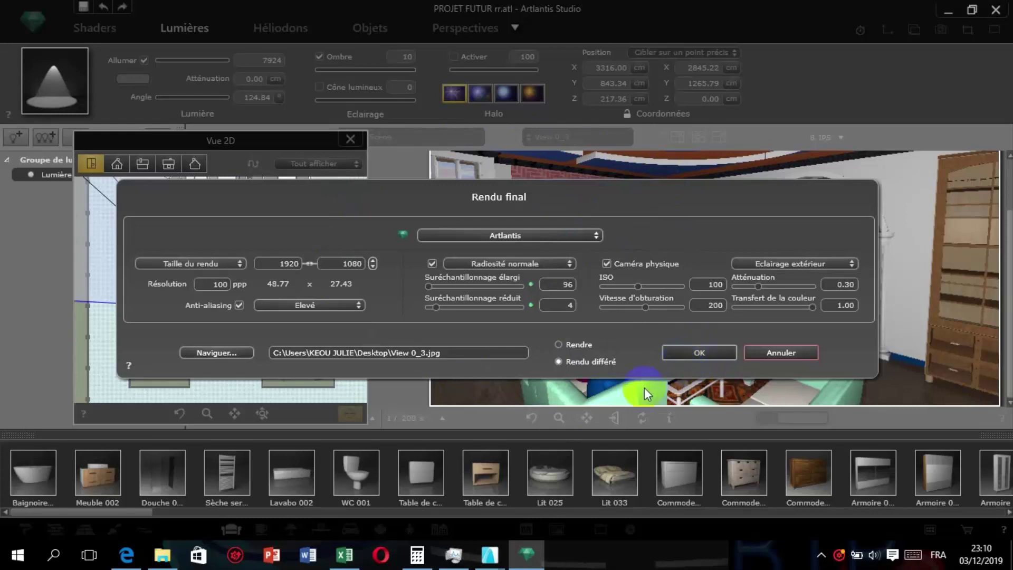
pyautogui.click(632, 394)
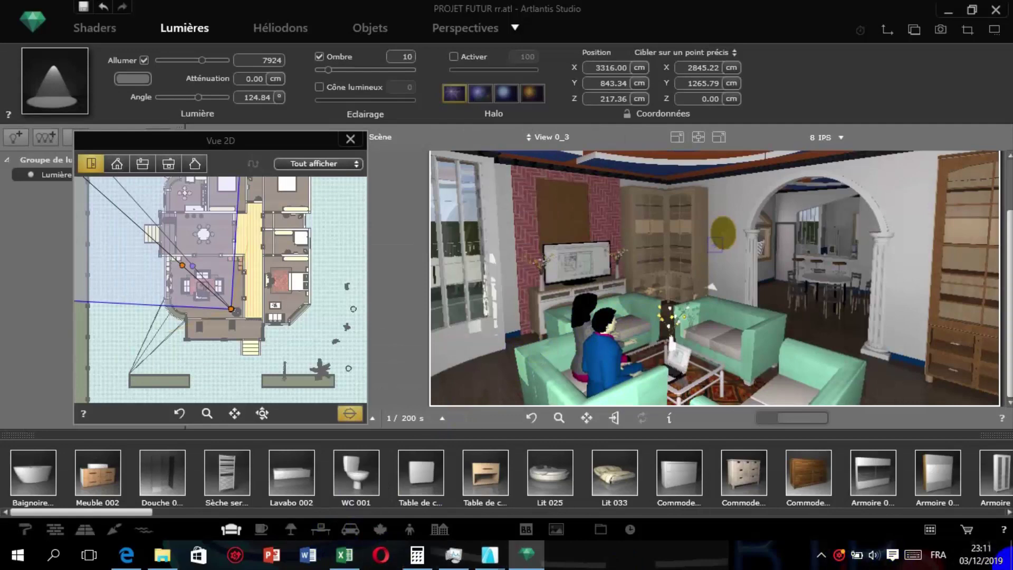
# Go to the desktop, launch Artlantis Batch and maximize its window.
pyautogui.click(1010, 554)
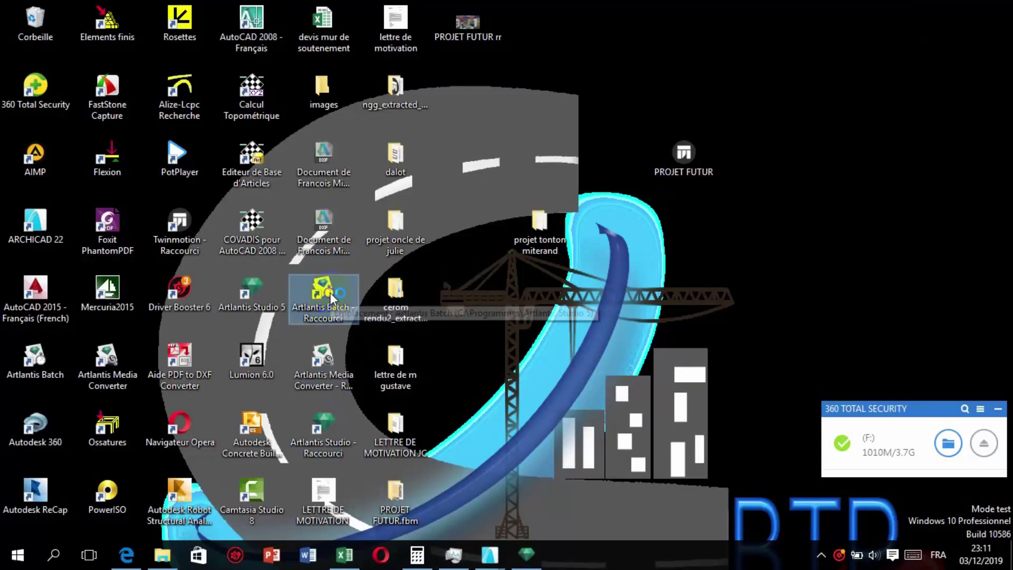
pyautogui.doubleClick(344, 322)
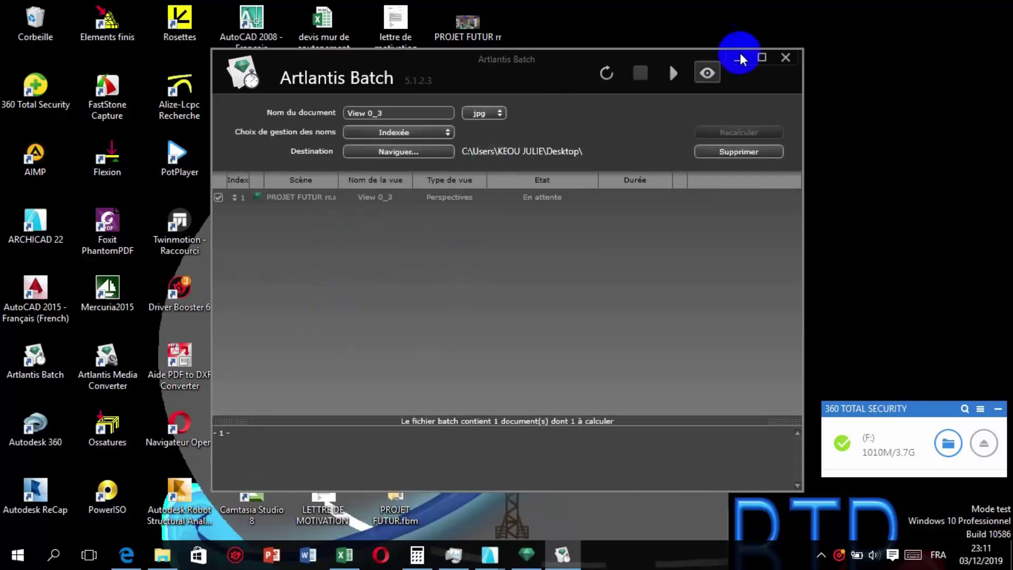
pyautogui.click(762, 57)
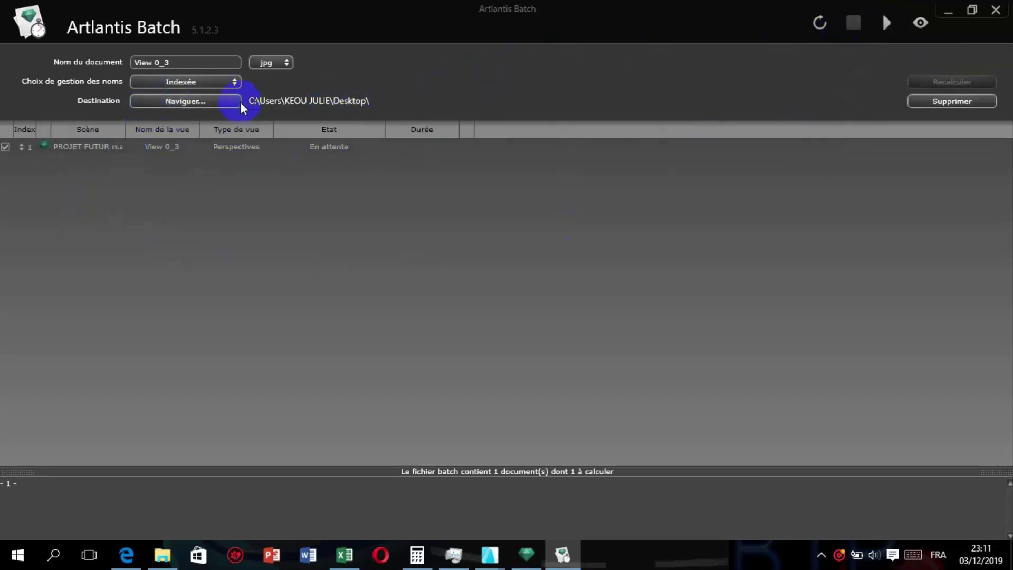
# Set the batch render's destination to the Bureau folder, keeping the document name View 0_3.
pyautogui.click(170, 104)
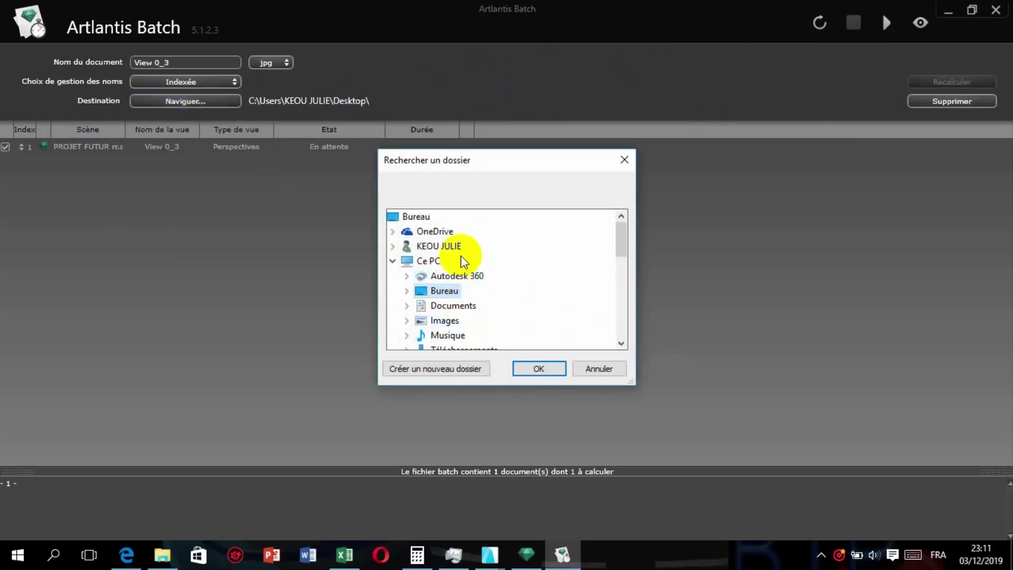
pyautogui.click(468, 291)
pyautogui.doubleClick(443, 290)
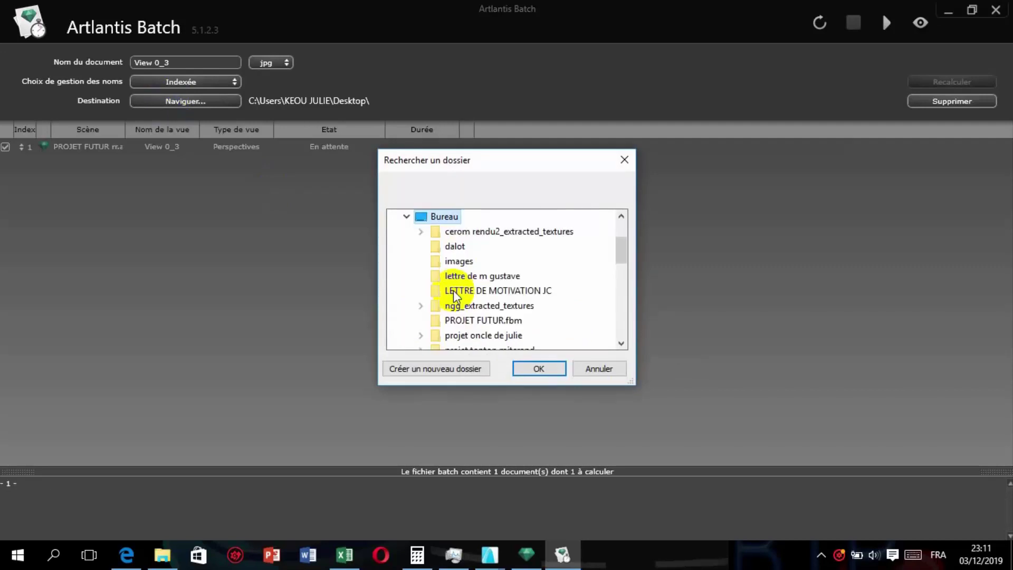
pyautogui.click(538, 368)
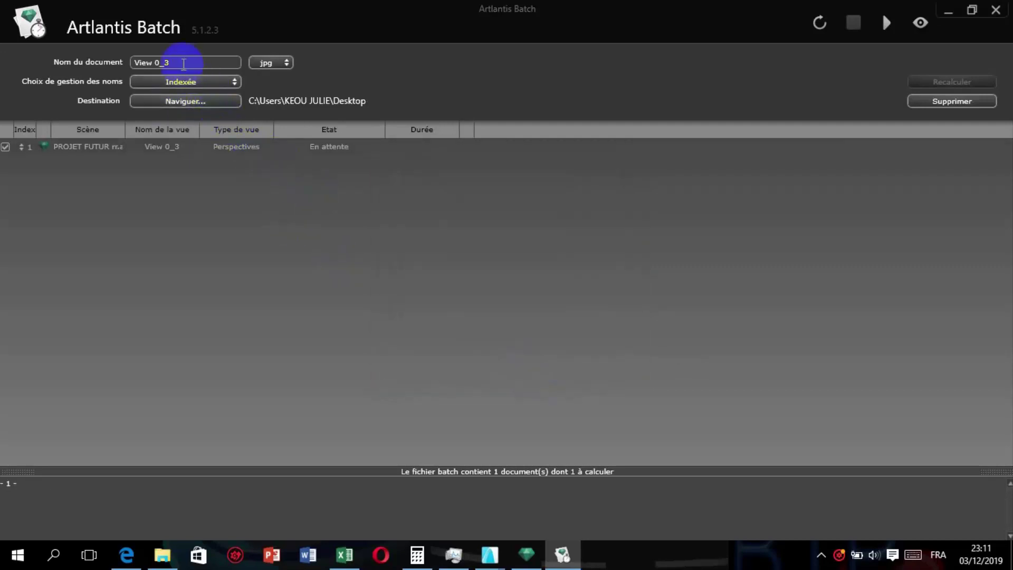
pyautogui.moveTo(185, 63); pyautogui.dragTo(124, 75)
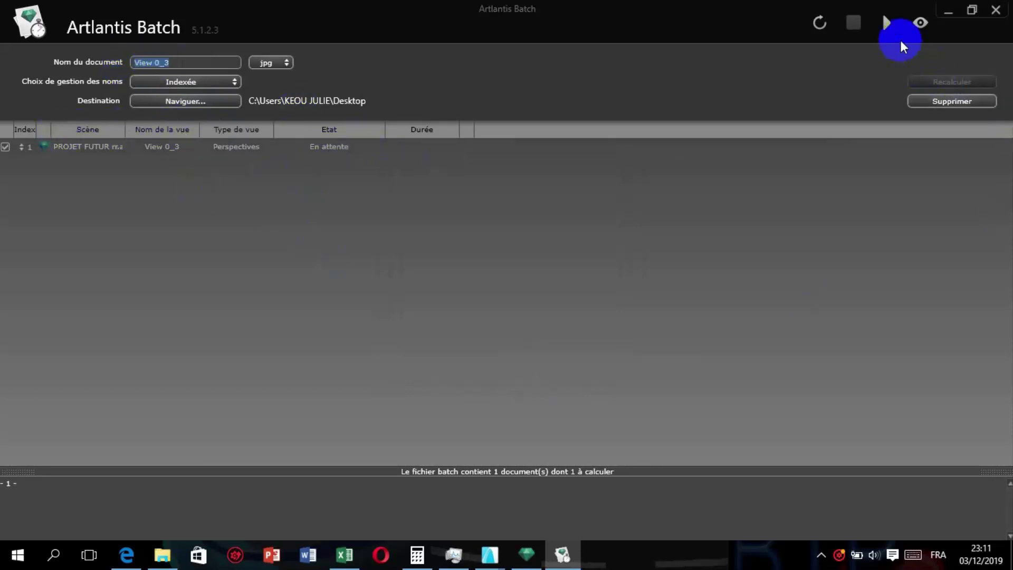
# Start the batch rendering of View 0_3 and shift the render window aside.
pyautogui.click(887, 26)
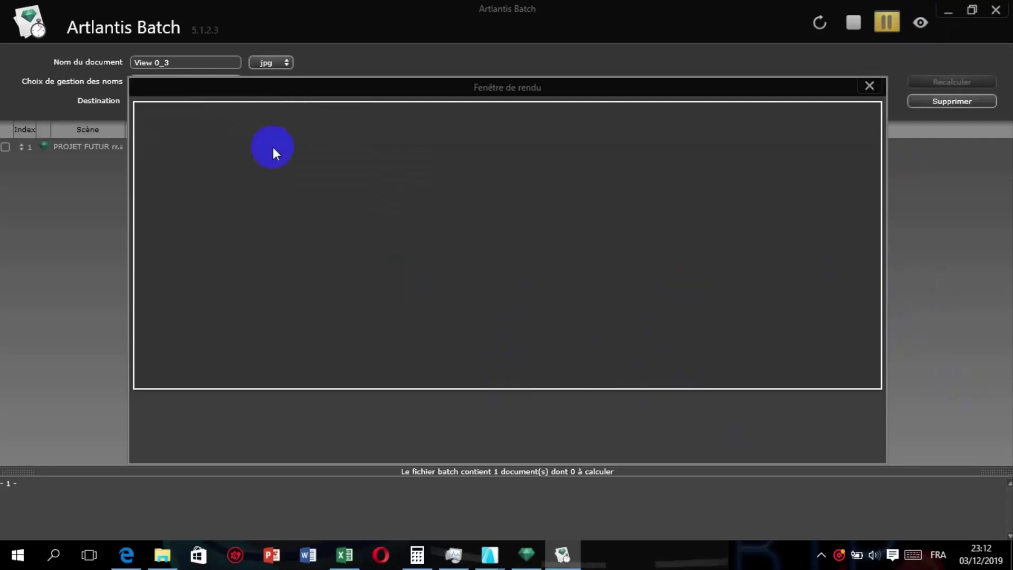
pyautogui.moveTo(561, 89)
pyautogui.mouseDown()
pyautogui.moveTo(597, 236)
pyautogui.moveTo(568, 100)
pyautogui.mouseUp()
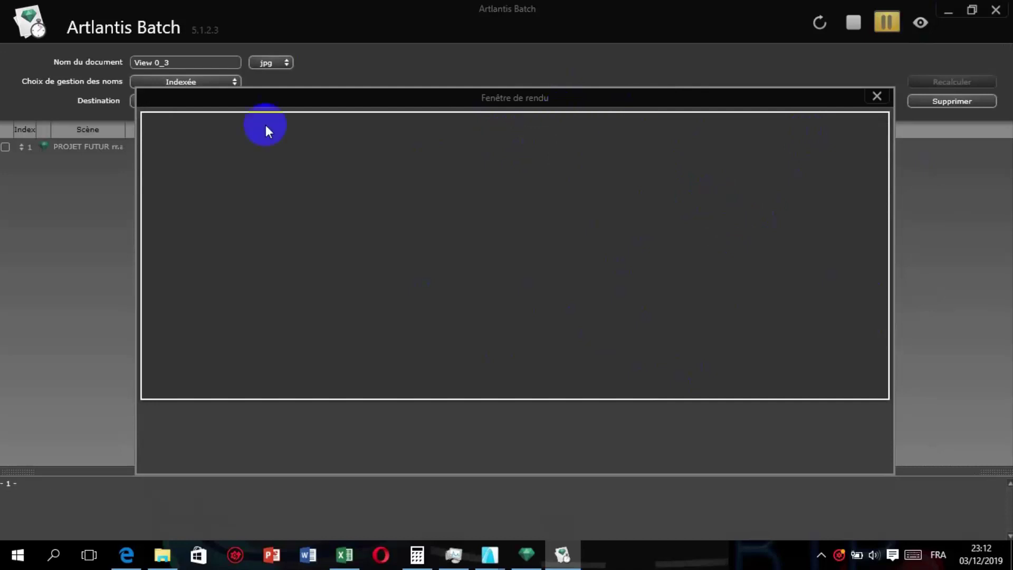
pyautogui.moveTo(412, 101); pyautogui.dragTo(504, 127)
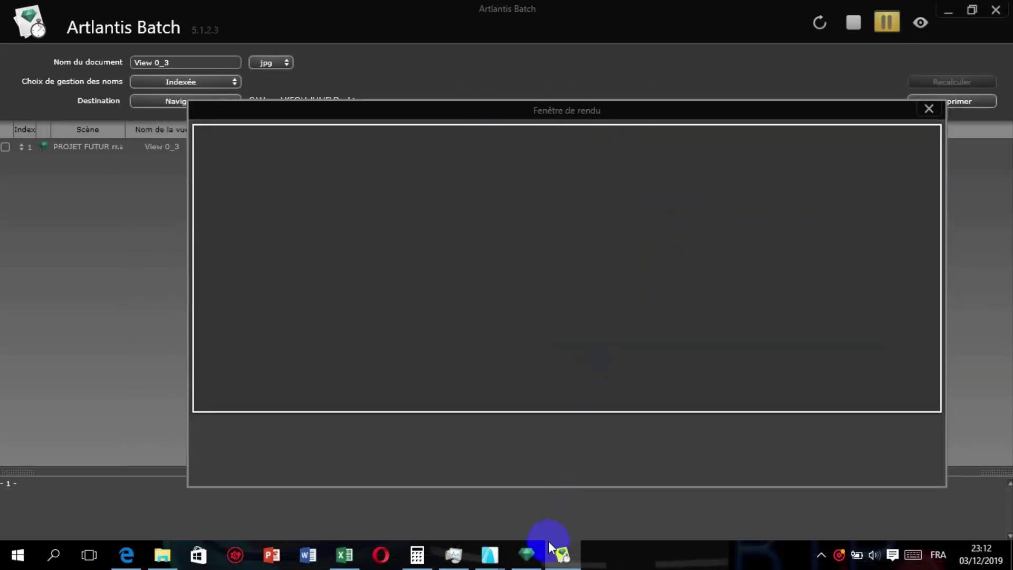
# Switch back to Artlantis Studio and activate the exterior camera View 0 from the 2D plan.
pyautogui.click(526, 553)
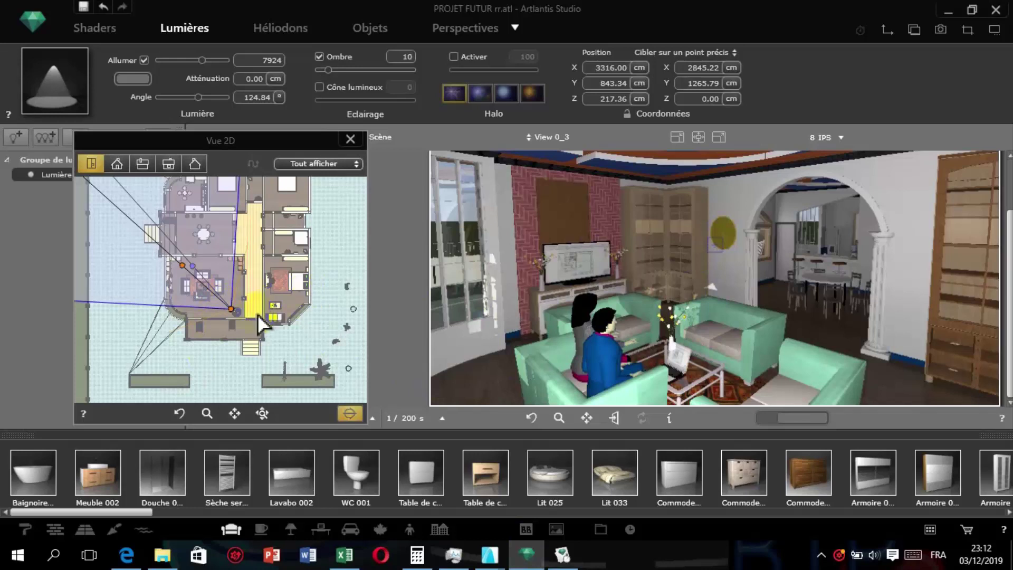
pyautogui.scroll(5, 255, 349)
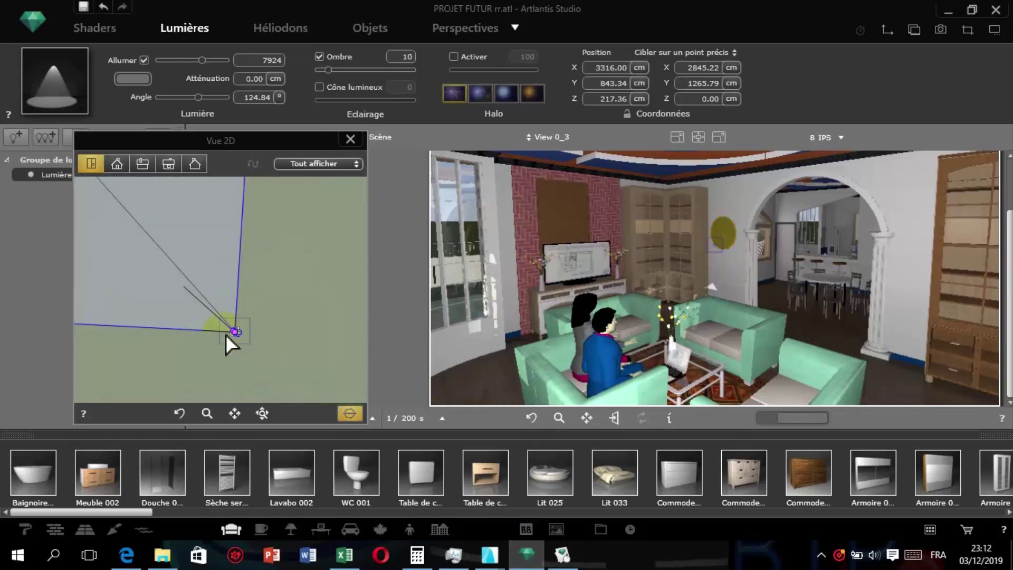
pyautogui.scroll(-5, 226, 334)
pyautogui.scroll(5, 286, 330)
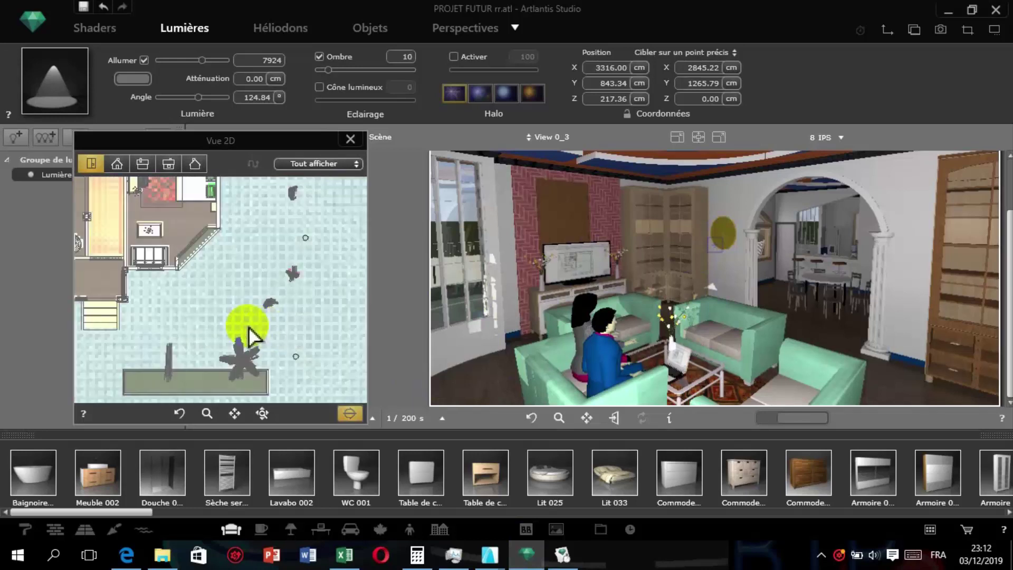
pyautogui.scroll(-4, 322, 324)
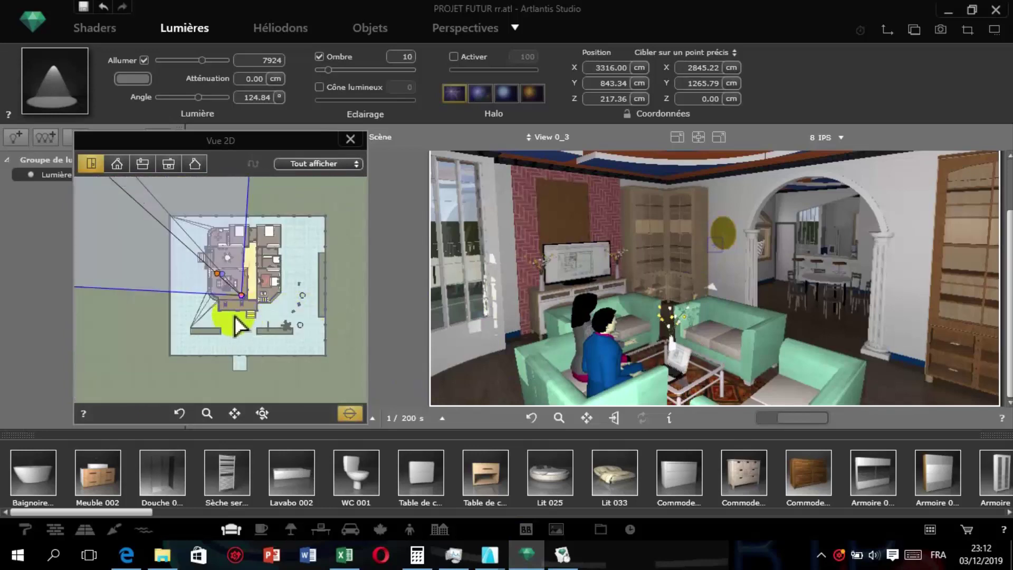
pyautogui.click(300, 325)
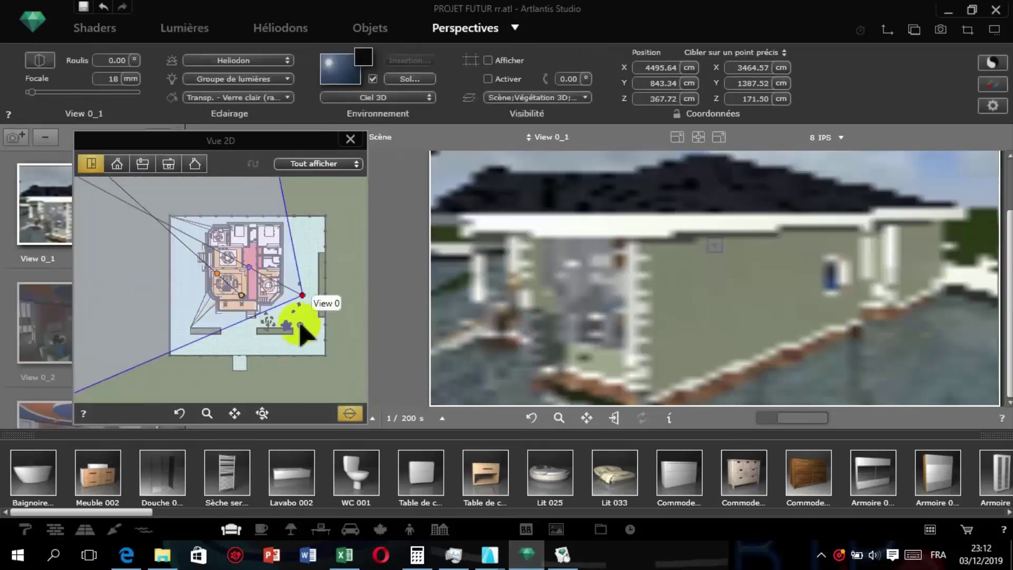
pyautogui.click(300, 325)
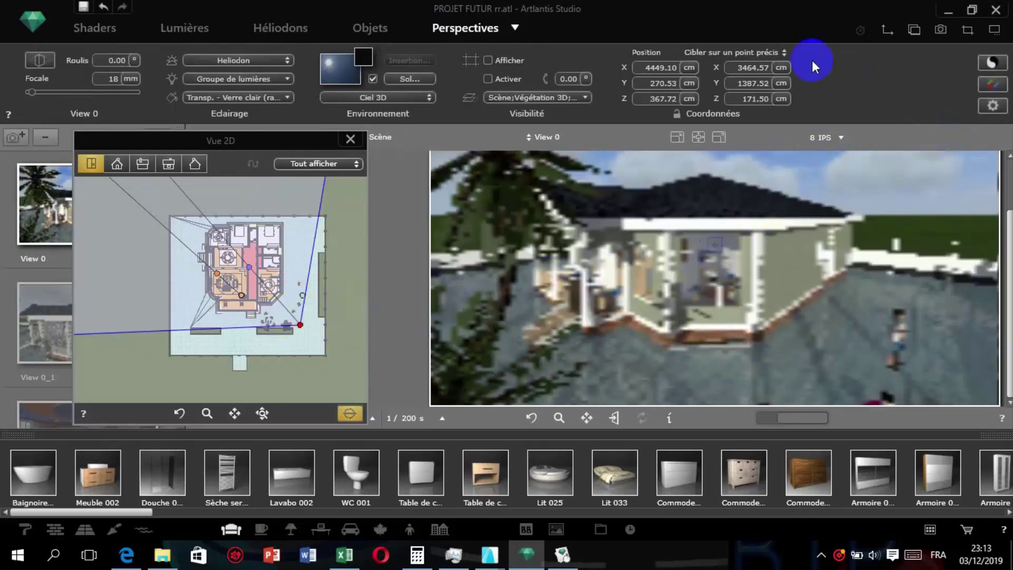
# Submit the exterior view View 0 as a deferred final render.
pyautogui.click(943, 30)
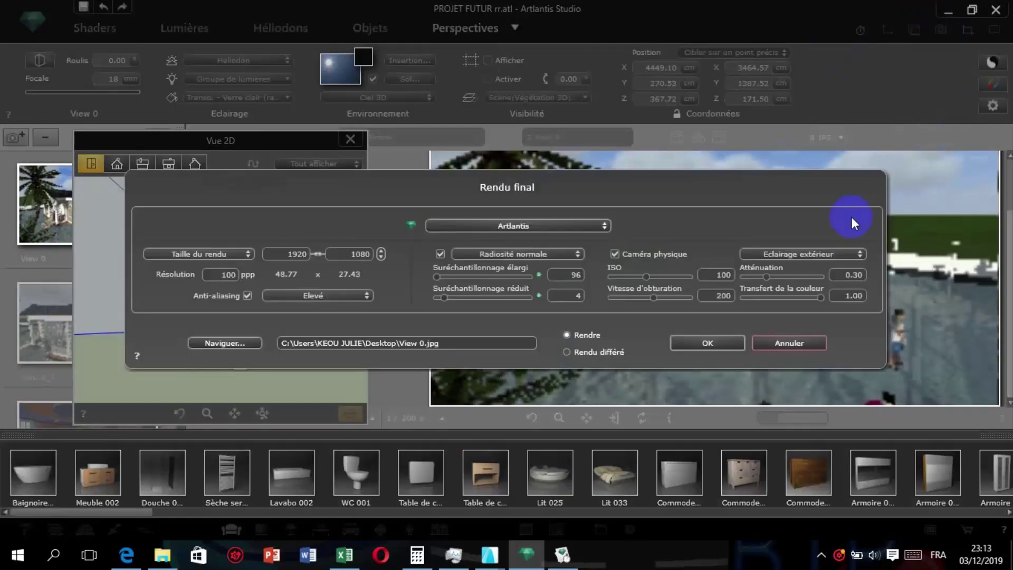
pyautogui.click(565, 351)
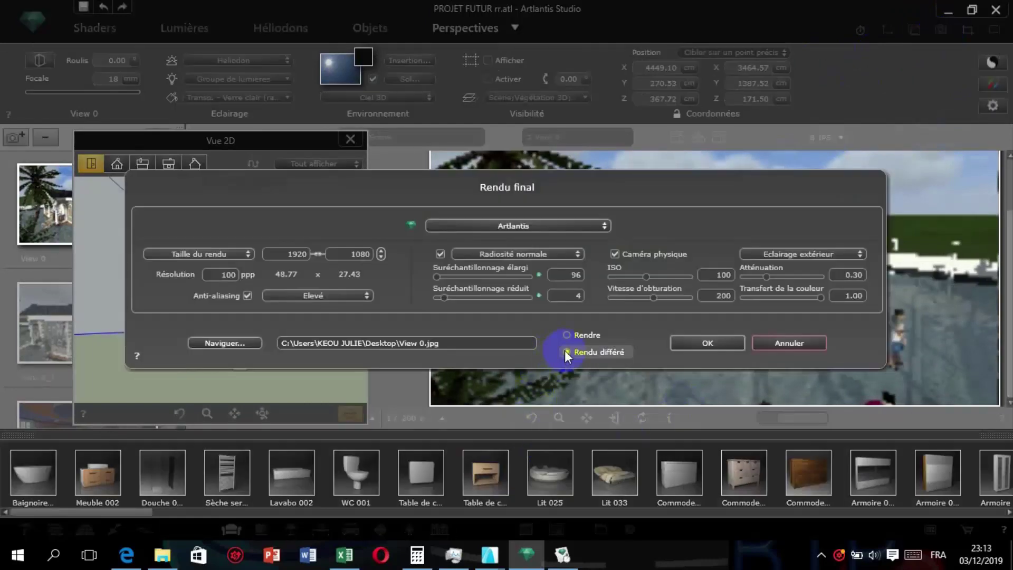
pyautogui.click(716, 340)
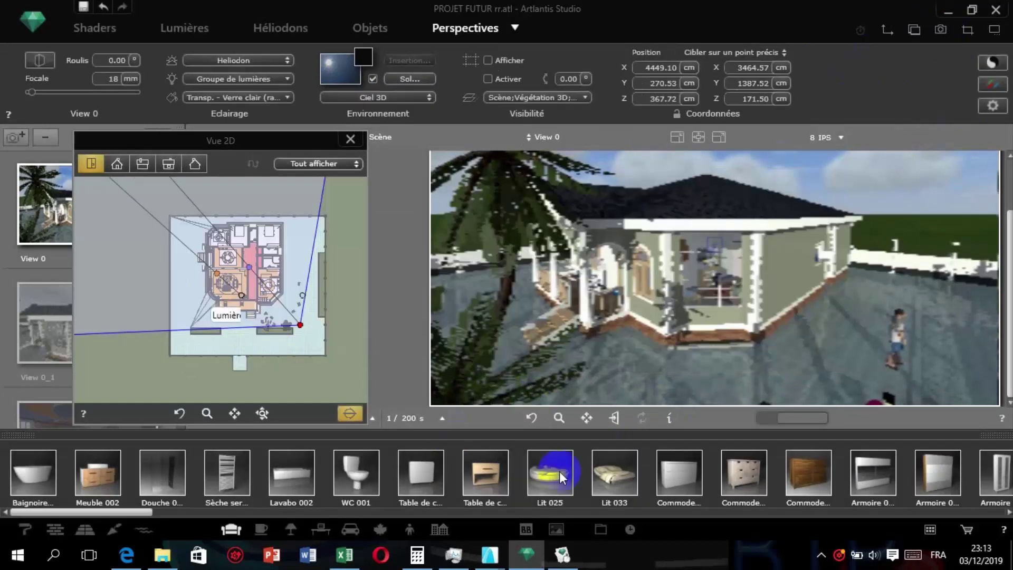
# Switch to Artlantis Batch and move the render window down, clear of the job list.
pyautogui.click(561, 554)
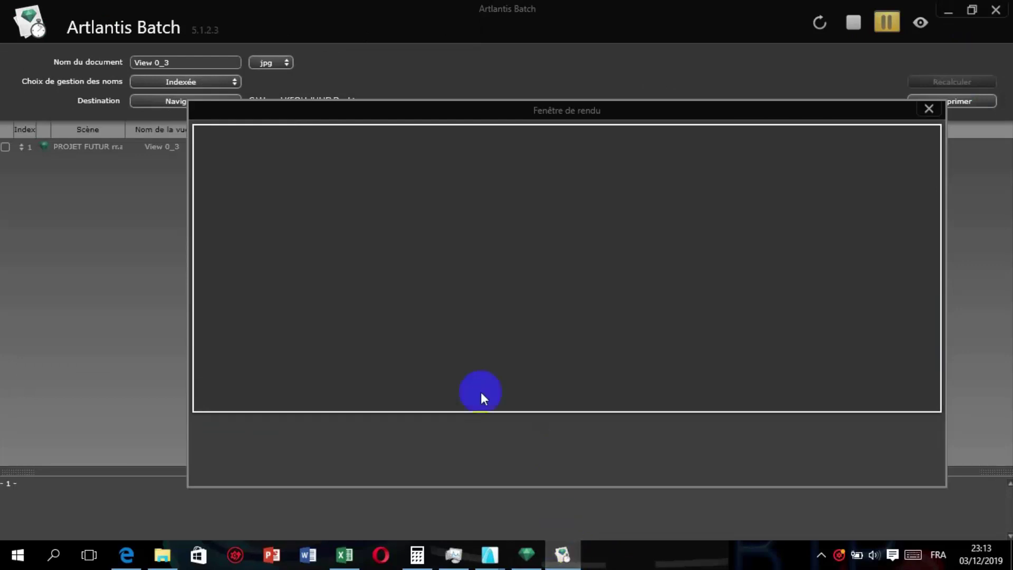
pyautogui.moveTo(458, 106); pyautogui.dragTo(461, 366)
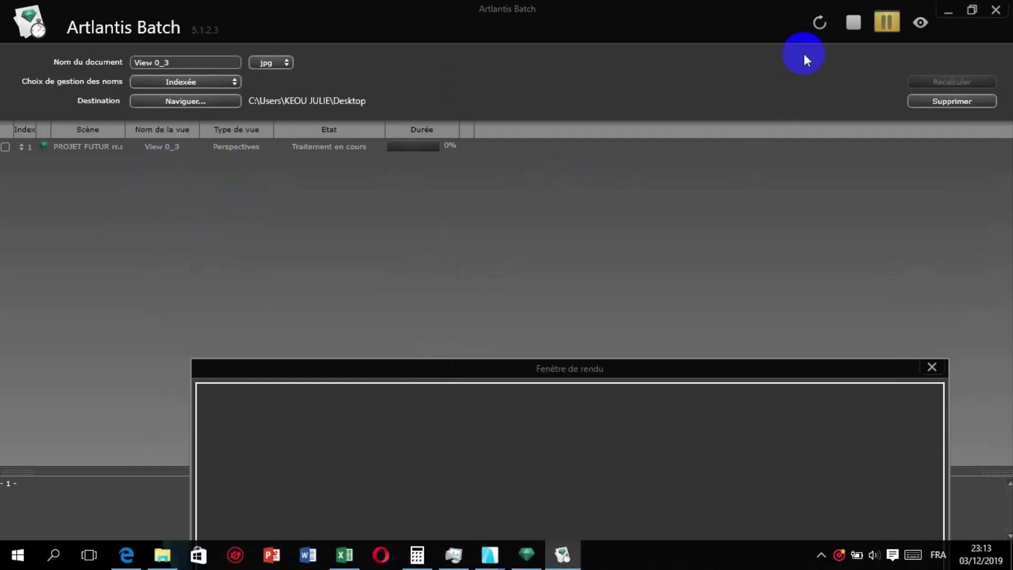
# Refresh the batch job list to load the View 0 job, and move the render window up into full view.
pyautogui.click(818, 22)
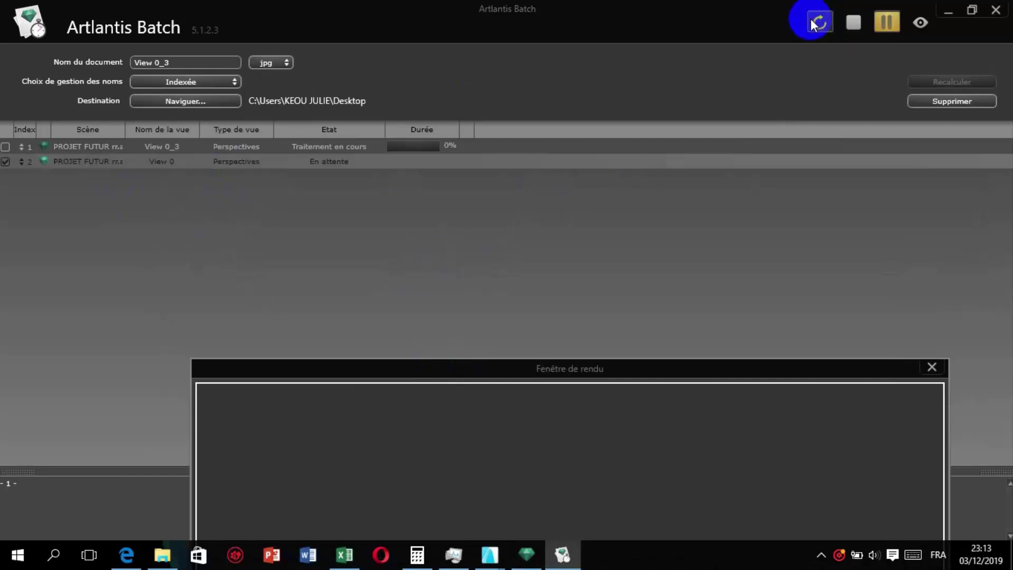
pyautogui.click(6, 165)
pyautogui.click(204, 169)
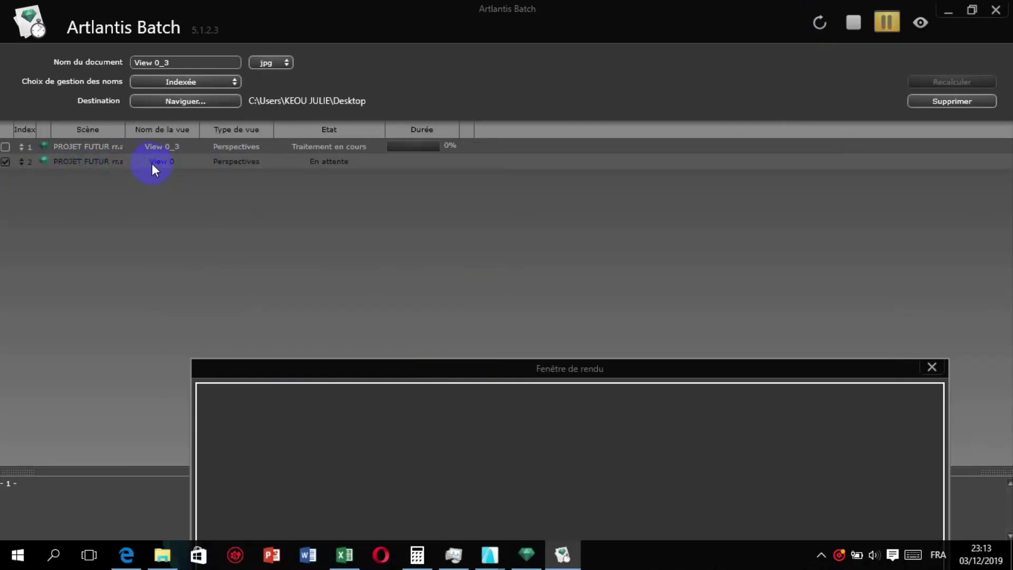
pyautogui.click(212, 170)
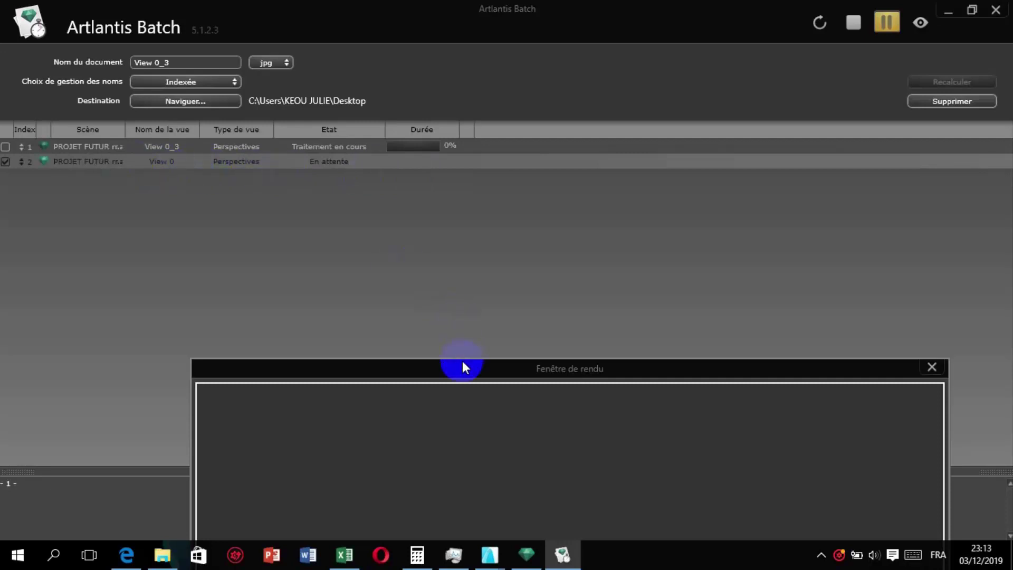
pyautogui.moveTo(462, 368); pyautogui.dragTo(391, 168)
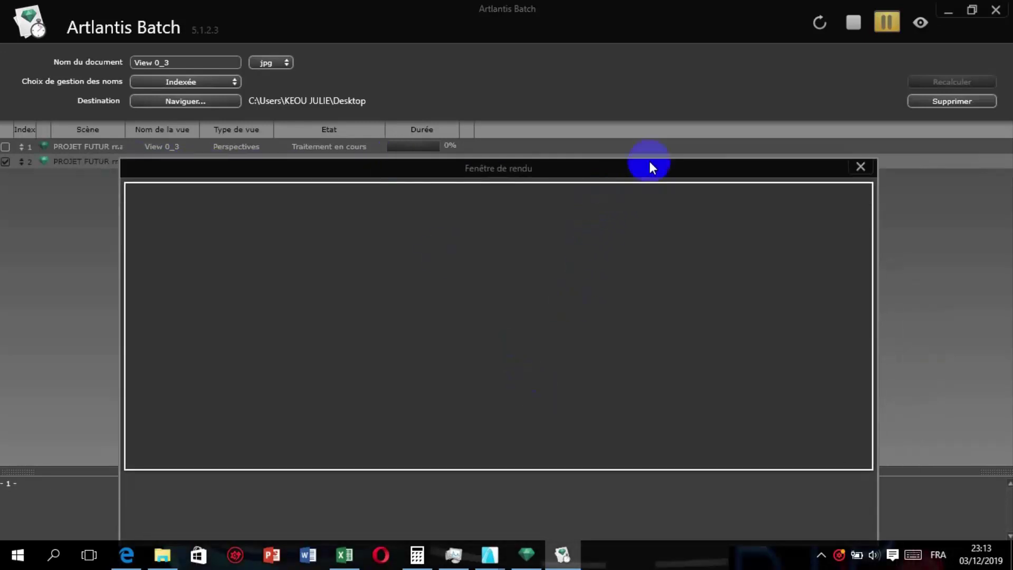
pyautogui.moveTo(651, 163); pyautogui.dragTo(649, 113)
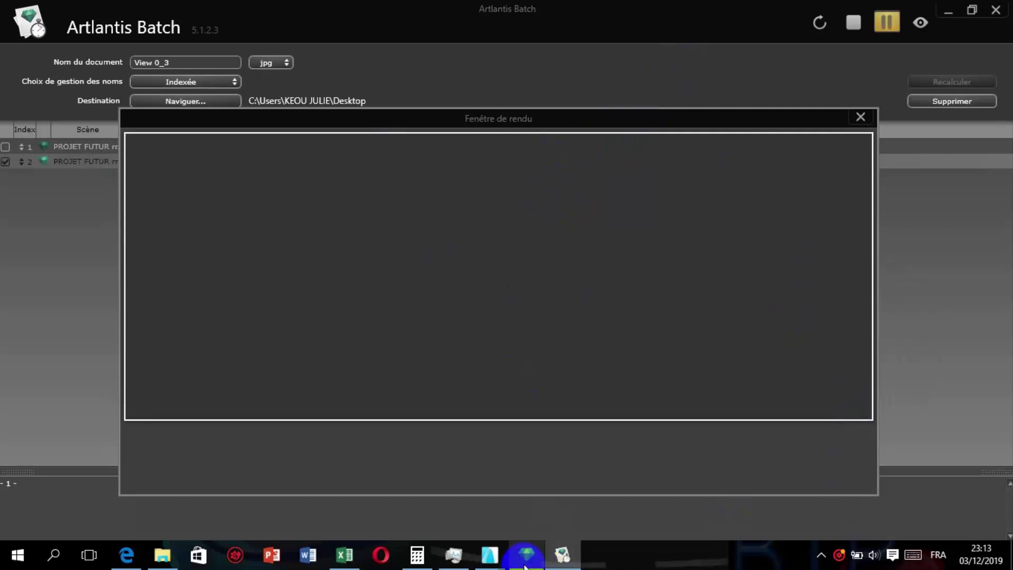
# Switch back to Artlantis Studio and display the vehicle objects in the media catalogue.
pyautogui.moveTo(560, 557)
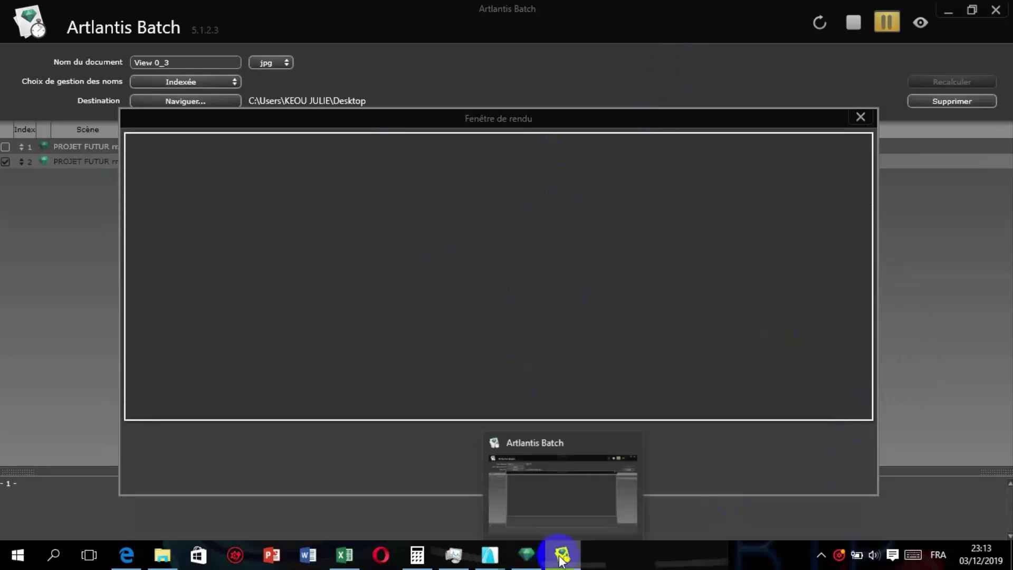
pyautogui.moveTo(493, 561)
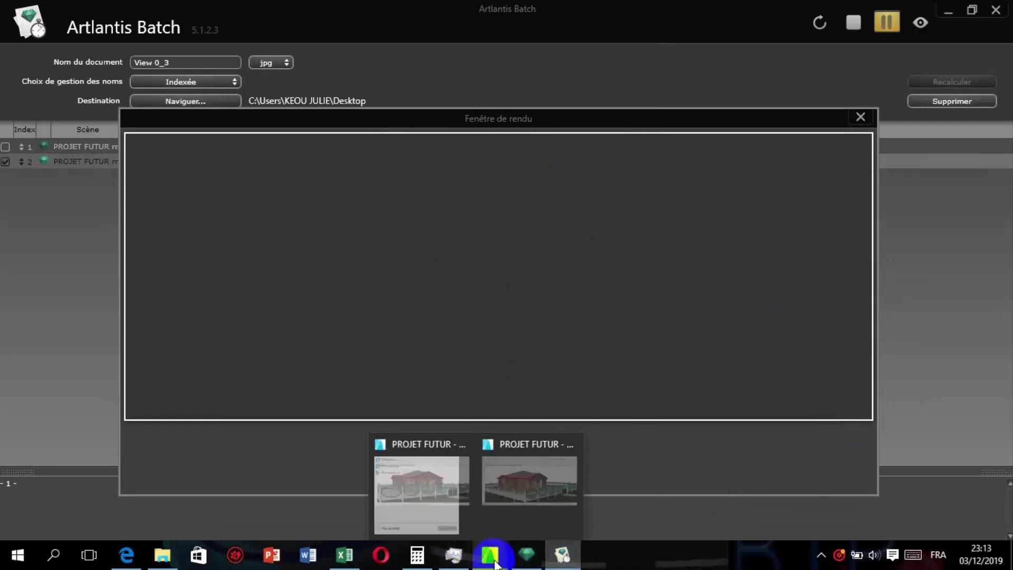
pyautogui.click(534, 488)
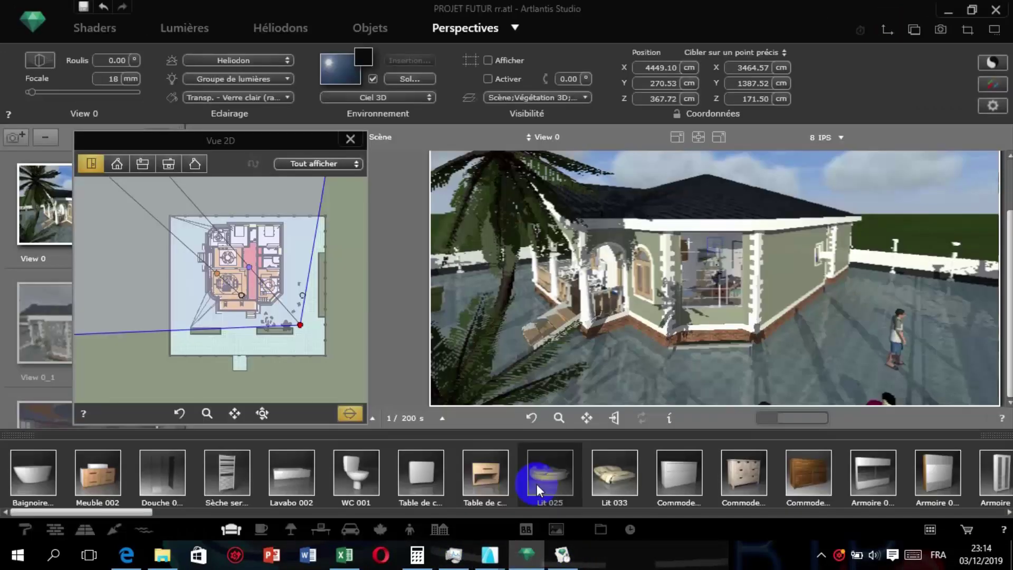
pyautogui.moveTo(537, 483); pyautogui.dragTo(628, 317)
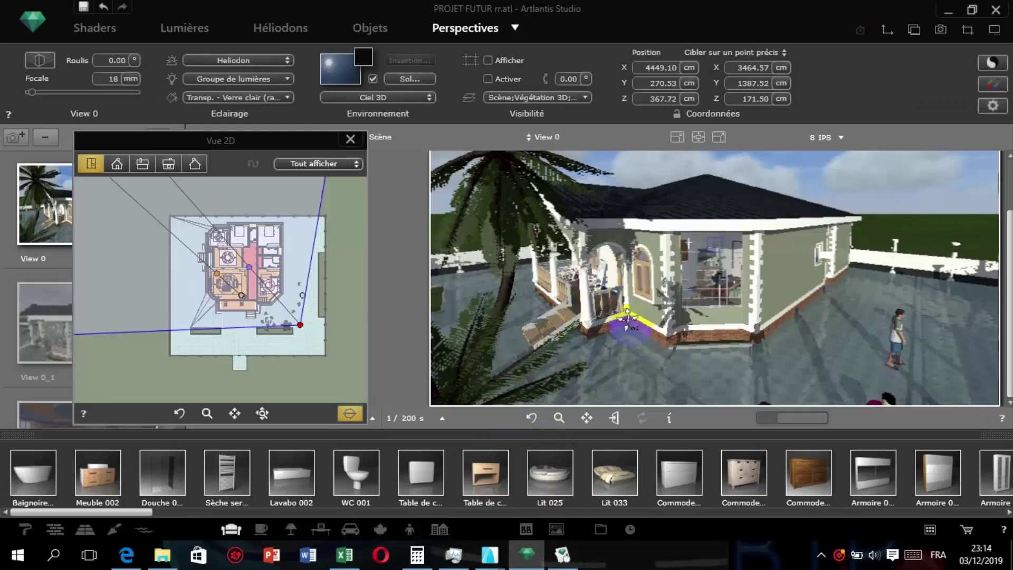
pyautogui.click(587, 477)
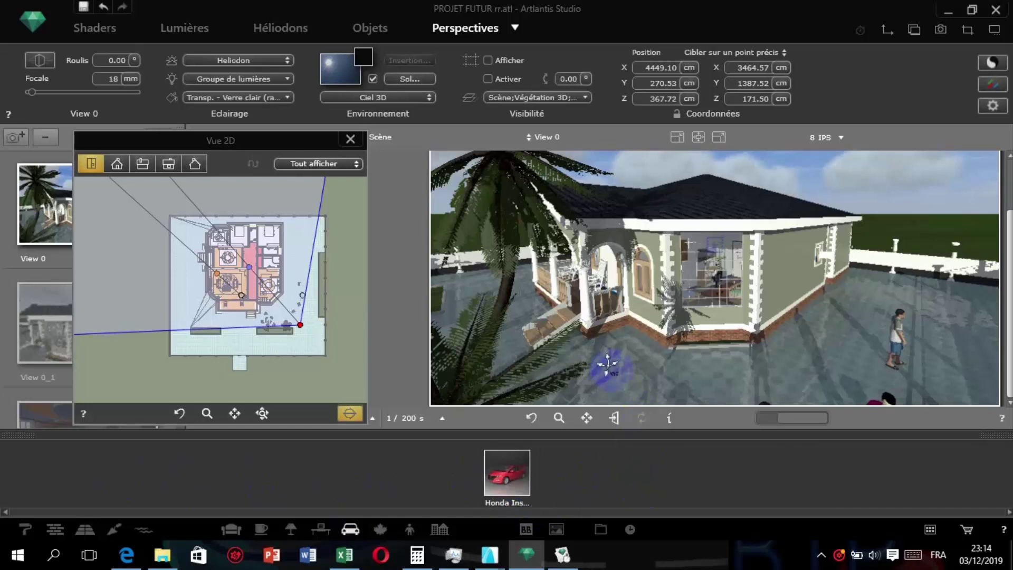
pyautogui.moveTo(593, 362); pyautogui.dragTo(608, 364)
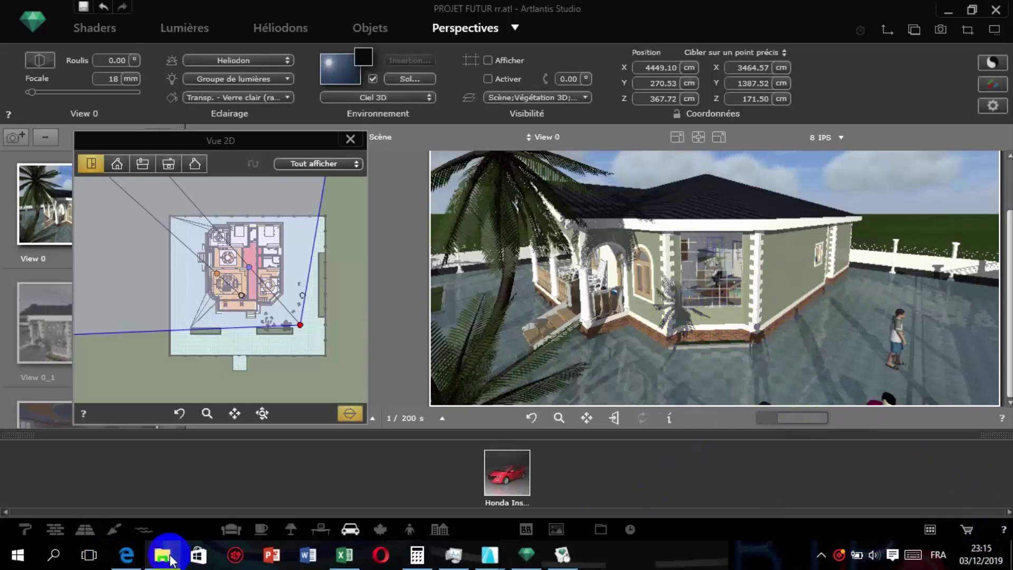
# Open the finished render View 0_6 from the F: drive in File Explorer and view the exterior images through View 0_9.
pyautogui.moveTo(170, 559)
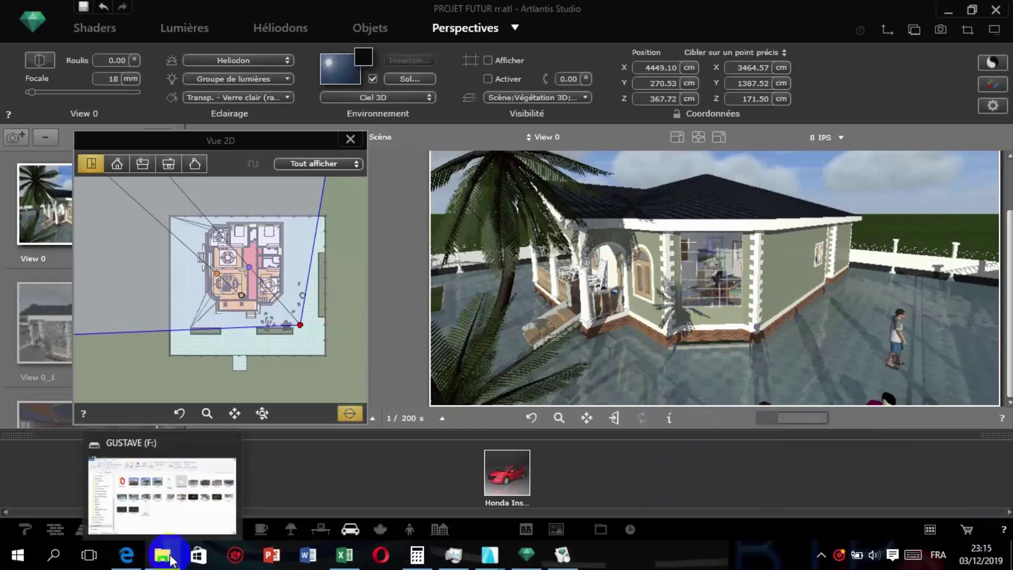
pyautogui.click(163, 554)
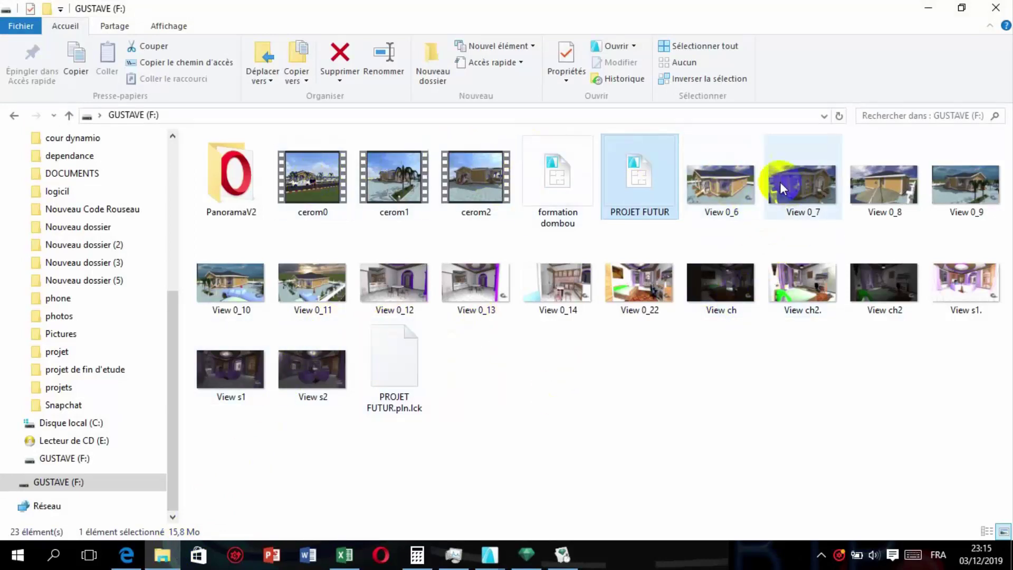
pyautogui.click(725, 182)
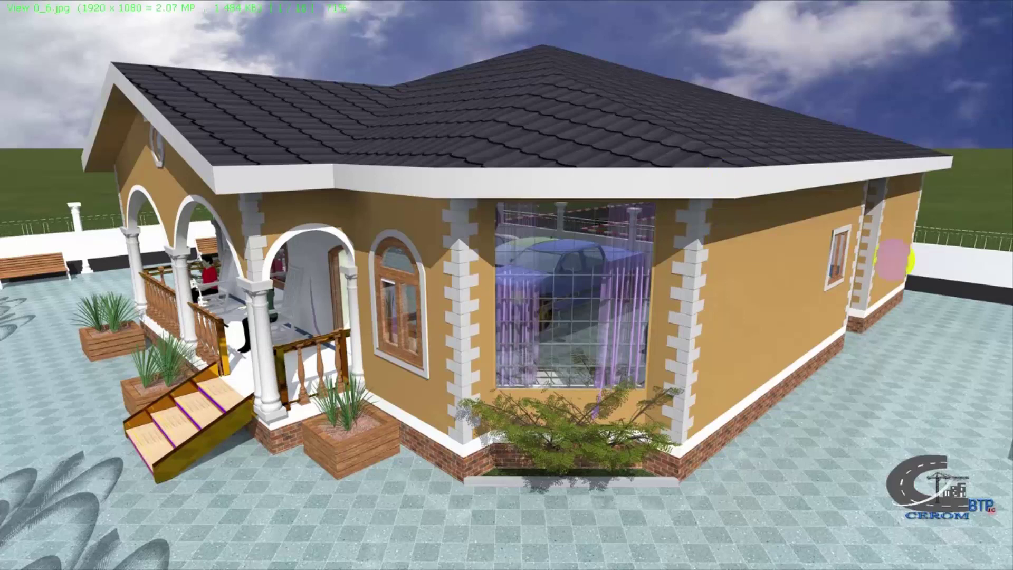
pyautogui.scroll(-1, 726, 320)
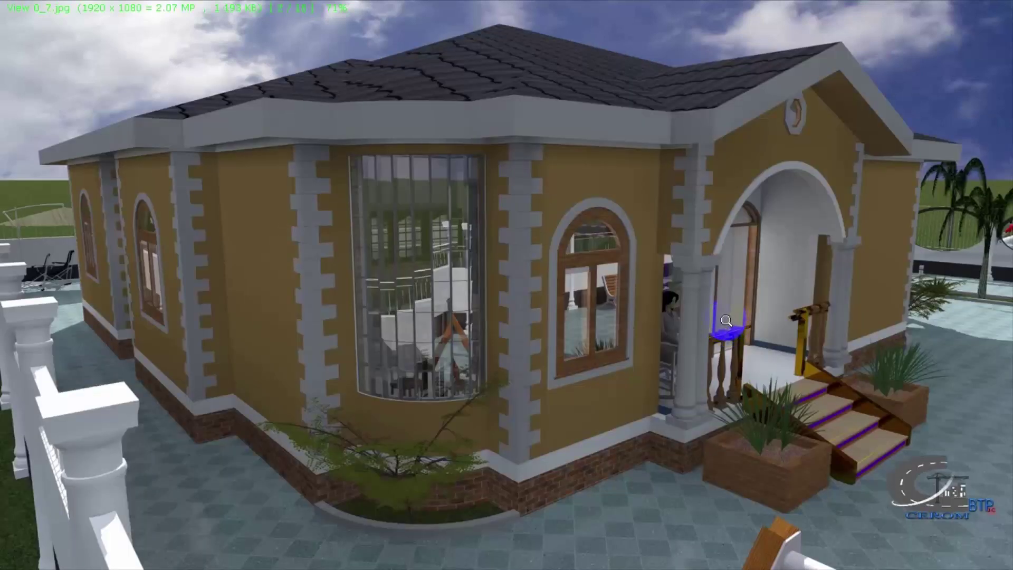
pyautogui.scroll(-1, 727, 320)
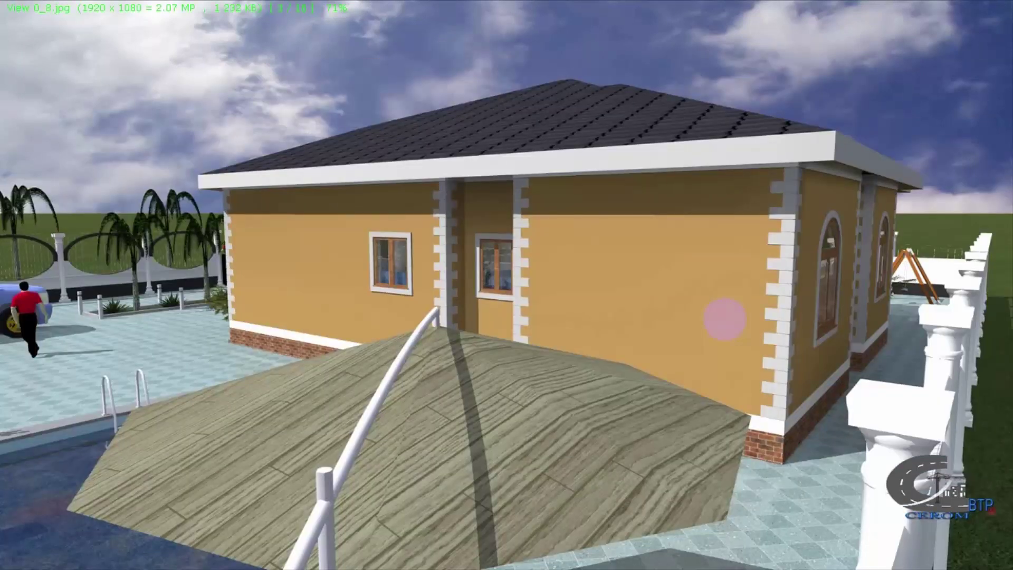
pyautogui.scroll(-1, 725, 319)
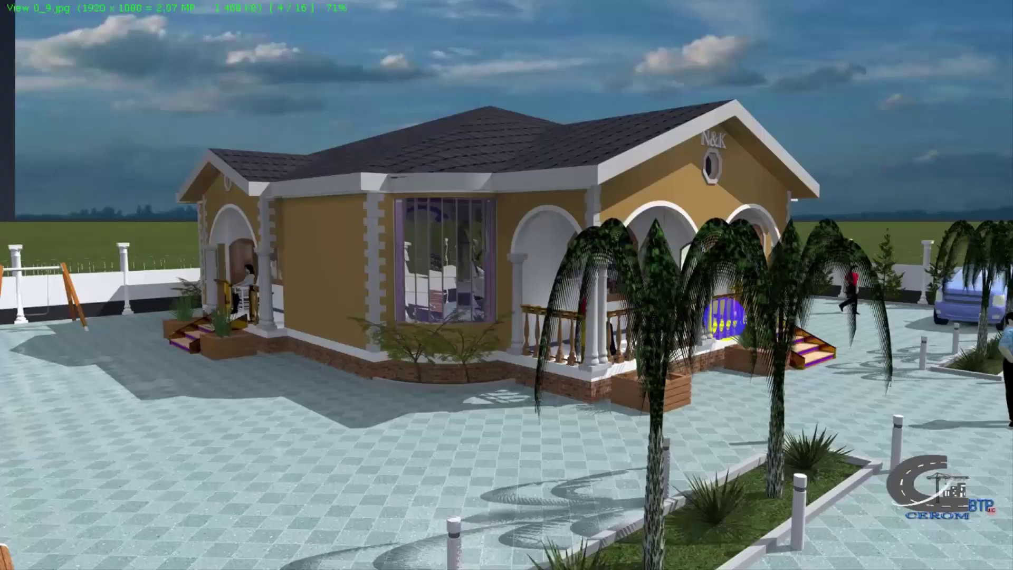
# Browse the finished renders from View 0_12 through the bedroom images View 0_22, View ch and View ch2.
pyautogui.scroll(-3, 725, 319)
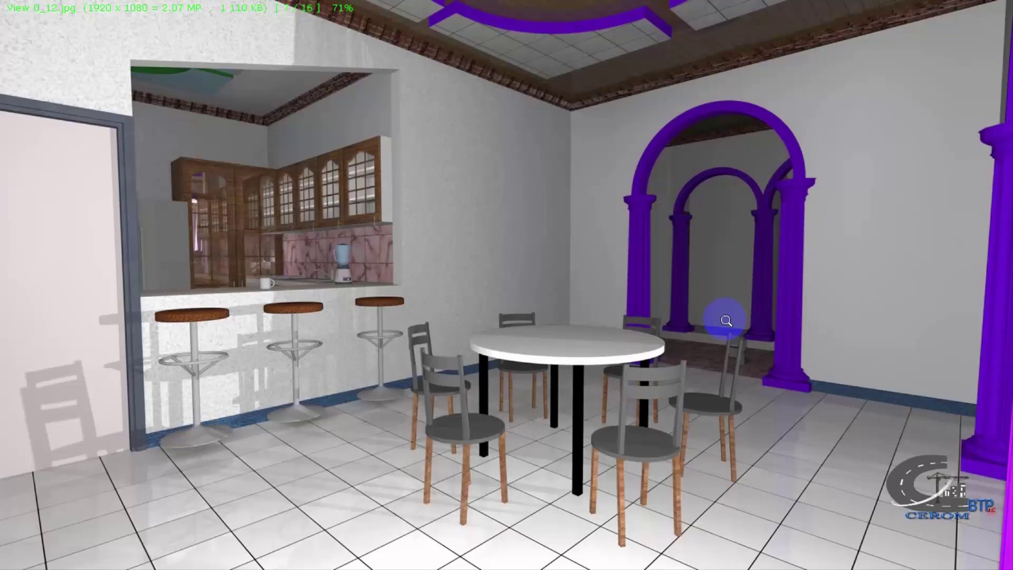
pyautogui.scroll(-1, 726, 320)
pyautogui.scroll(-3, 724, 320)
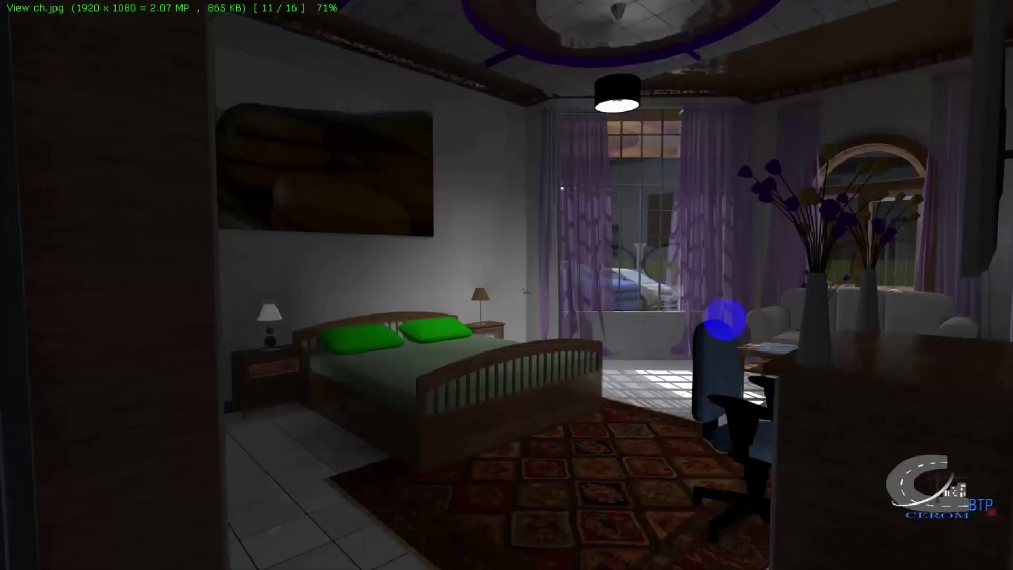
pyautogui.scroll(1, 726, 319)
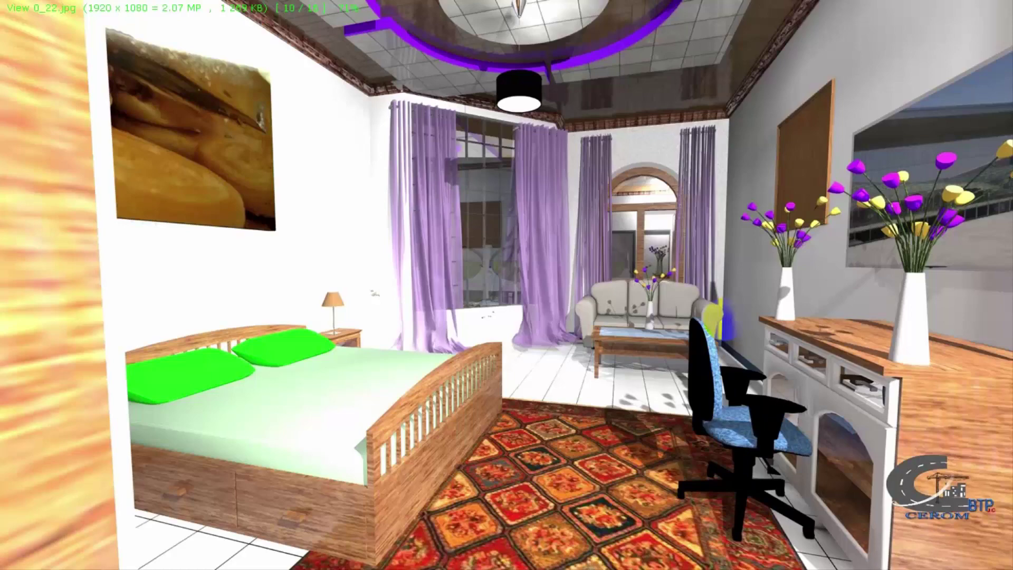
pyautogui.scroll(-1, 726, 318)
pyautogui.scroll(-1, 724, 318)
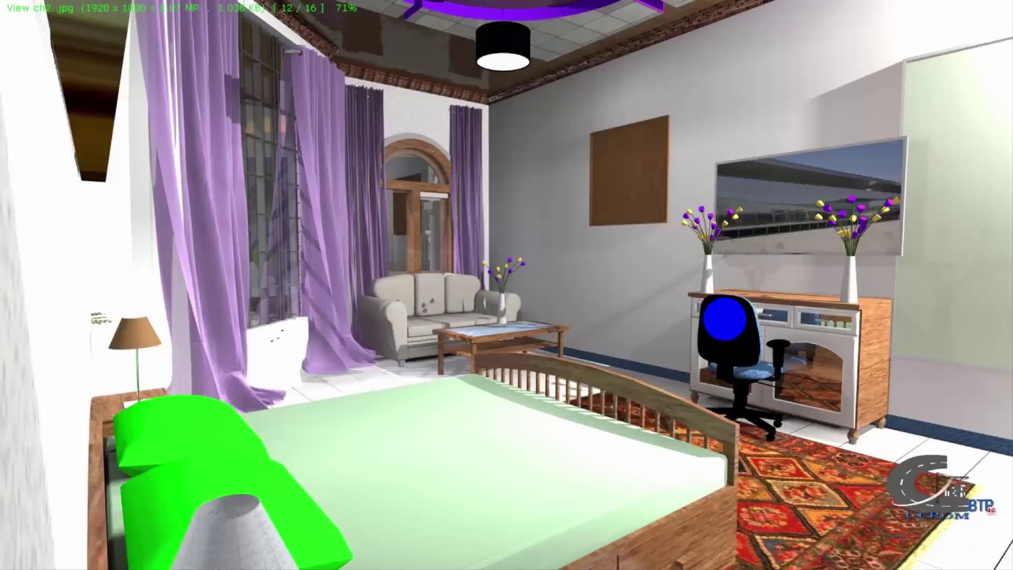
# Compare the bright and dark lighting versions of the bedroom render View ch2 by alternating between them.
pyautogui.scroll(-1, 725, 318)
pyautogui.scroll(1, 724, 319)
pyautogui.scroll(-1, 725, 318)
pyautogui.scroll(1, 724, 318)
pyautogui.scroll(-1, 507, 285)
pyautogui.scroll(1, 507, 285)
pyautogui.scroll(-1, 507, 285)
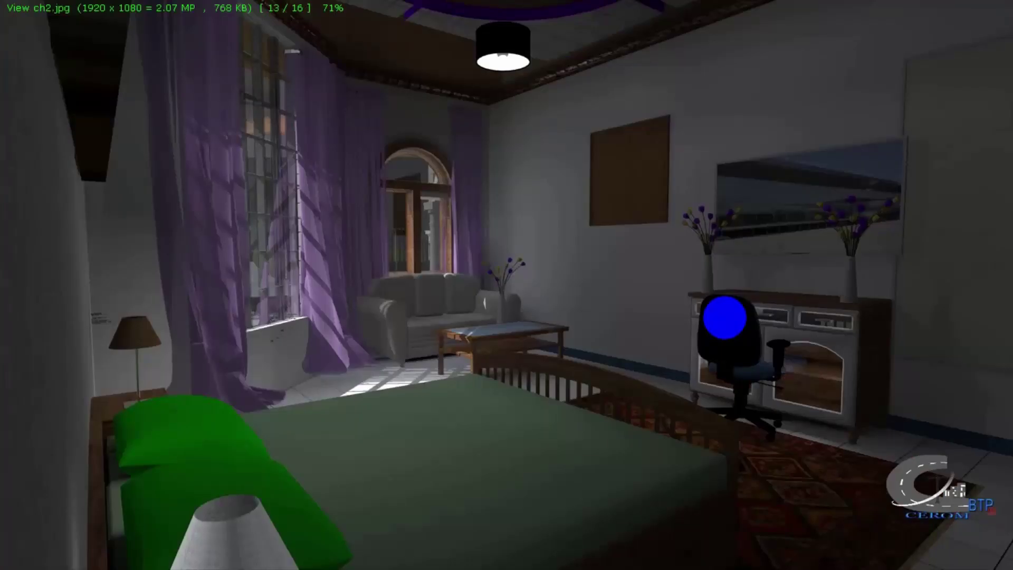
pyautogui.scroll(1, 507, 285)
pyautogui.scroll(-1, 506, 285)
# Compare the bright and dark lighting versions of the living-room render View s1.
pyautogui.click(725, 317)
pyautogui.scroll(-3, 724, 318)
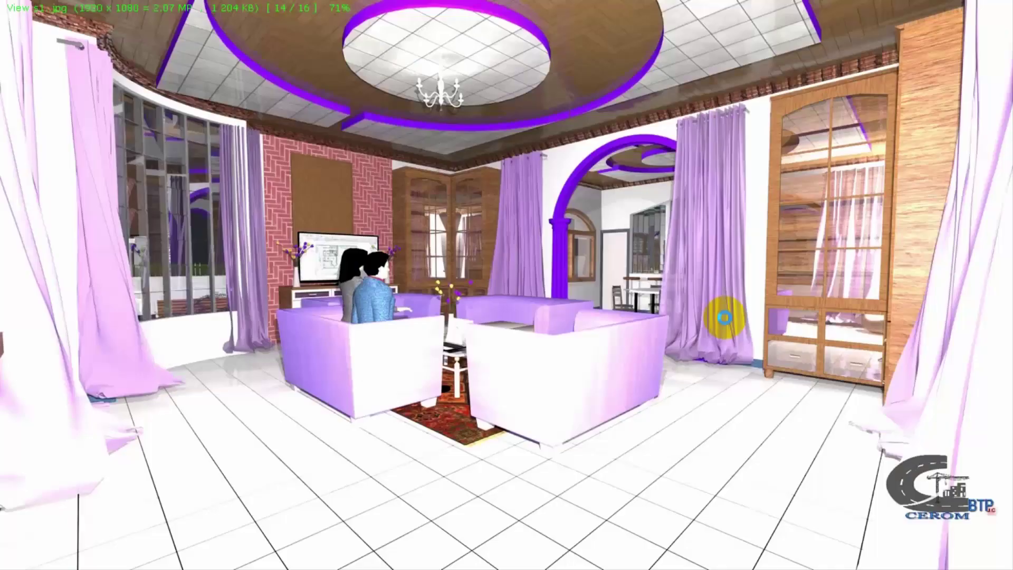
pyautogui.scroll(1, 725, 317)
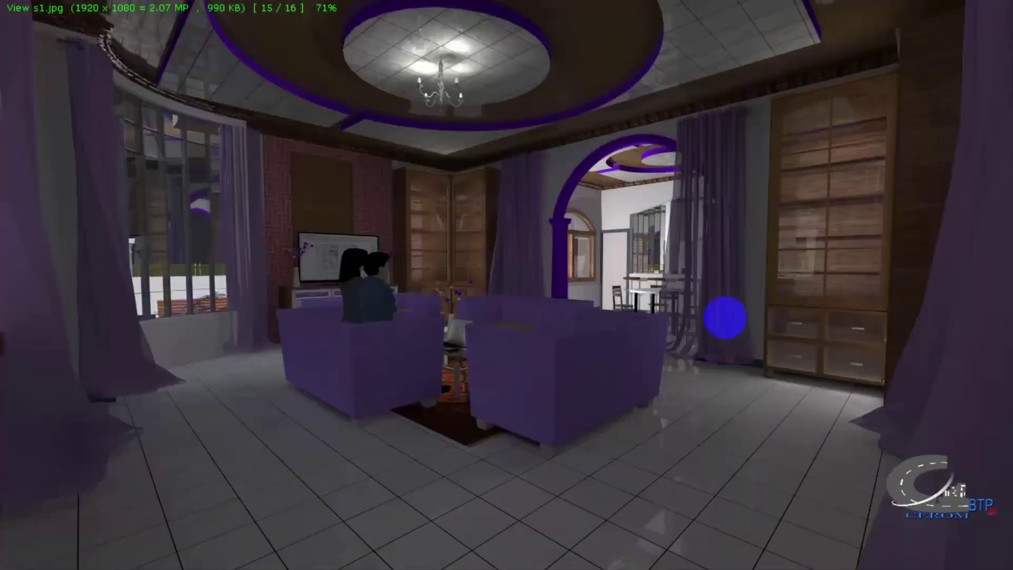